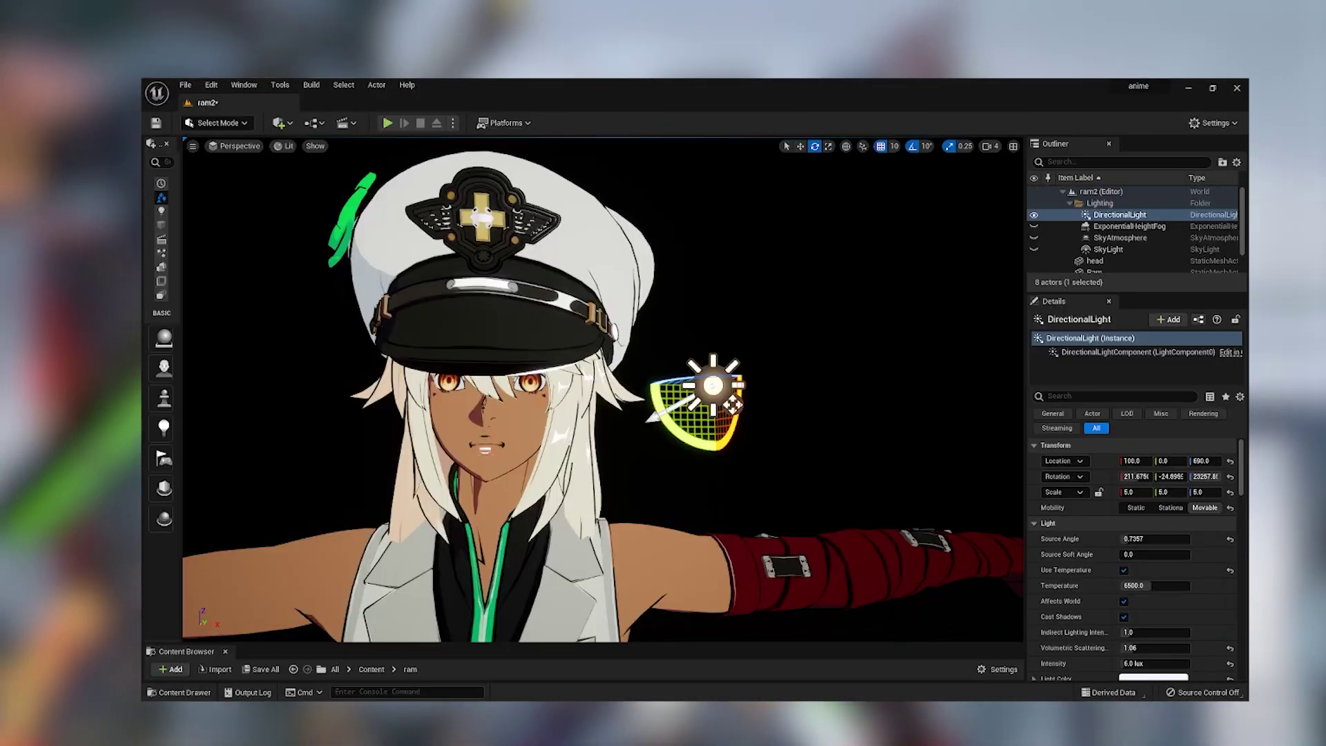
key(w)
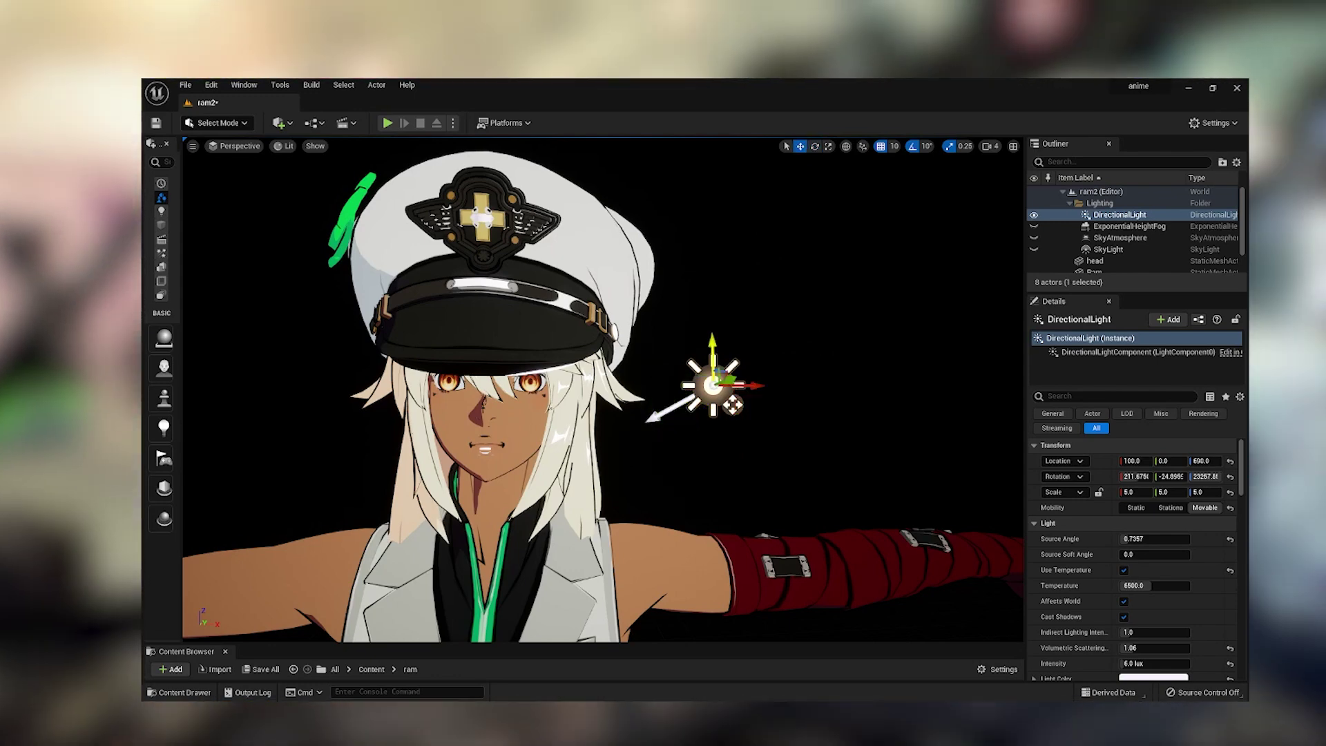
key(e)
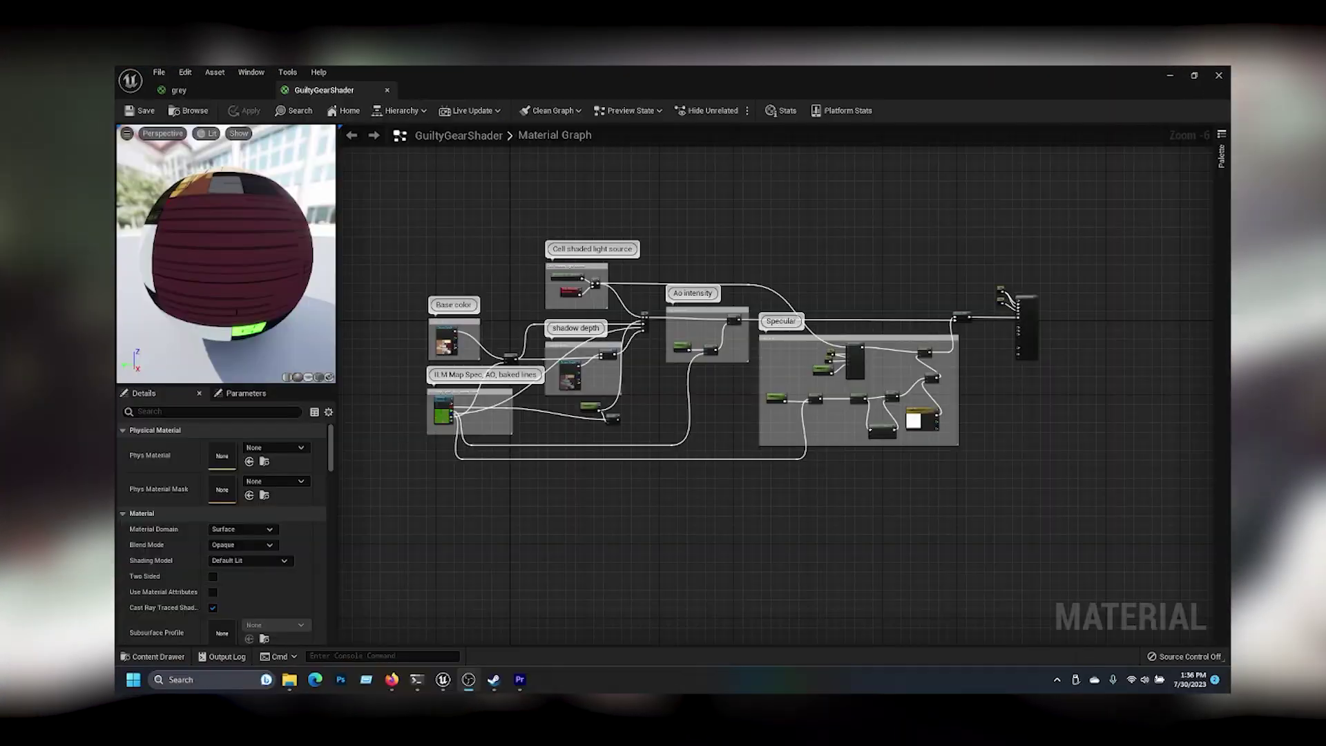
Step: Examine the GuiltyGearShader material graph from the base color and ILM map through shadow depth and AO intensity to the specular section
scroll(454, 337, up, 4)
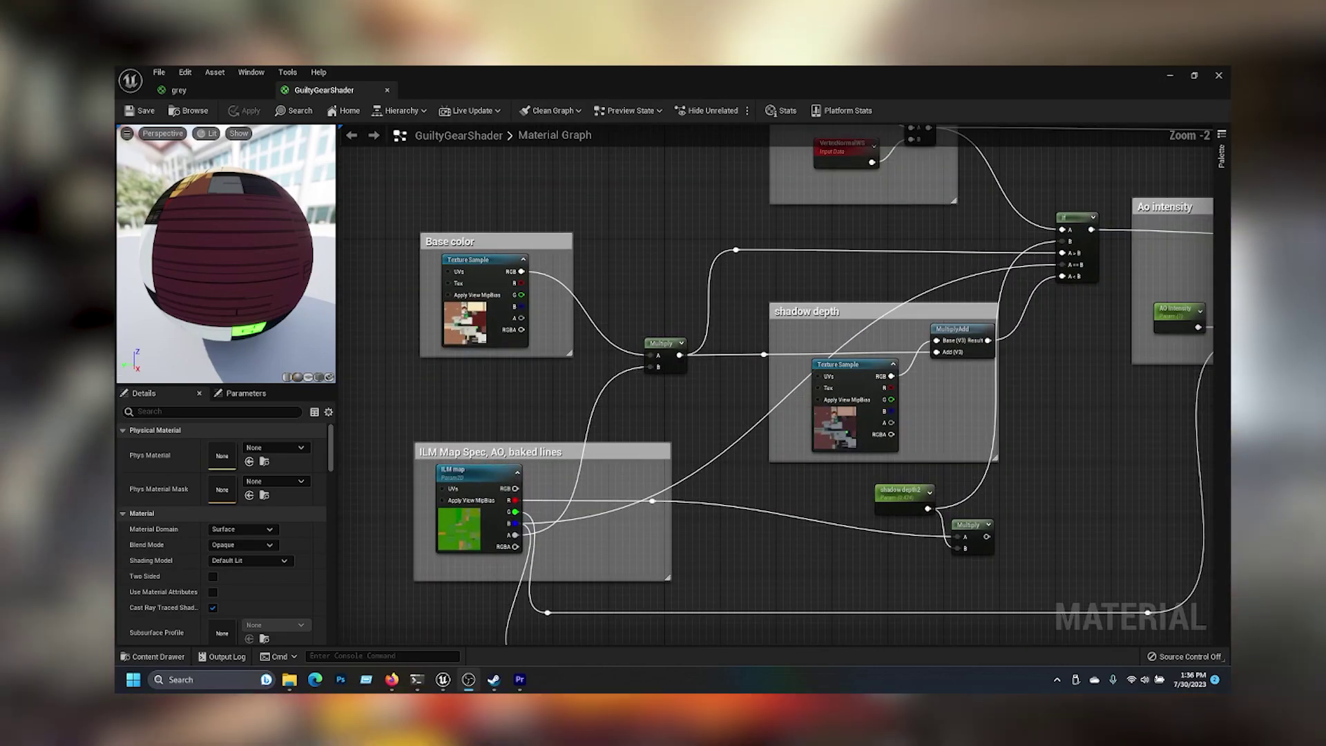
scroll(675, 372, down, 1)
right_drag(771, 370, 620, 429)
mouse_move(898, 422)
right_down()
mouse_move(712, 397)
mouse_move(628, 406)
right_up()
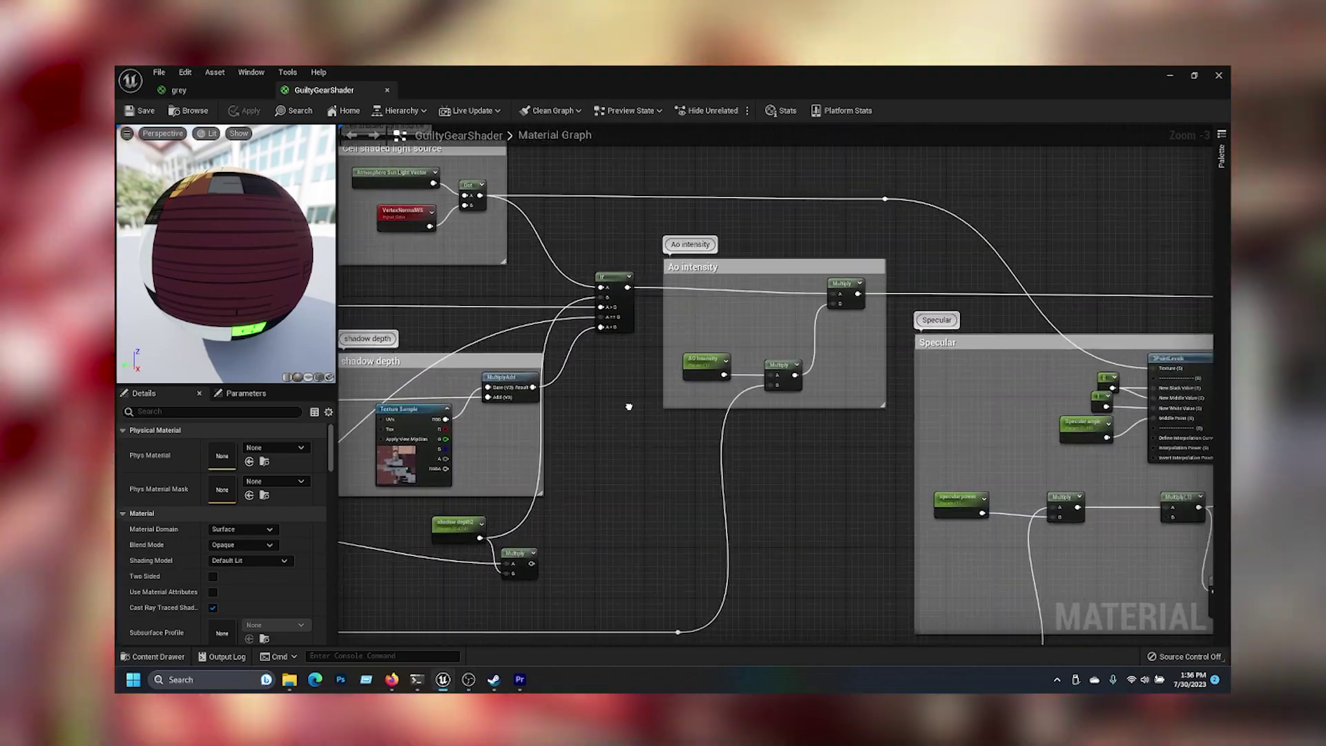
right_drag(773, 426, 532, 405)
right_drag(792, 417, 547, 411)
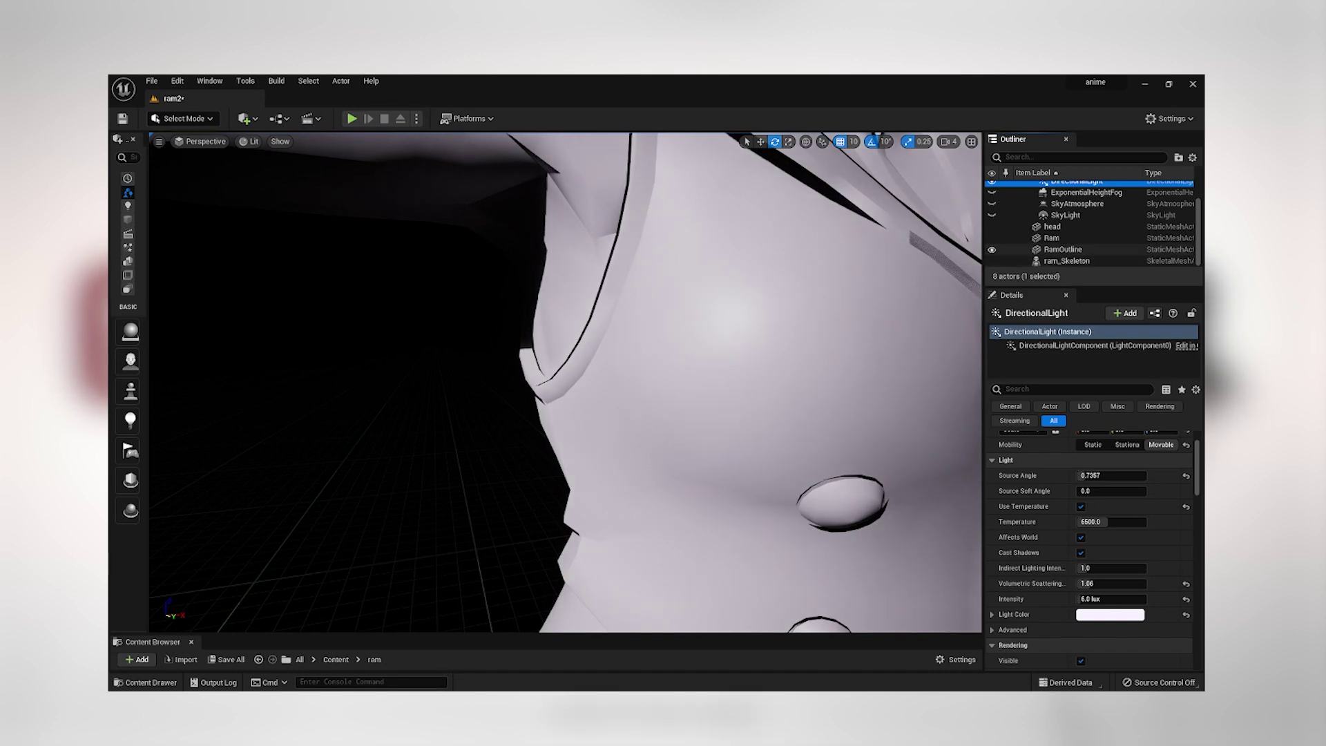
Step: Toggle the visibility of the RamOutline mesh to compare the character with and without its outline
click(991, 249)
click(991, 249)
click(992, 249)
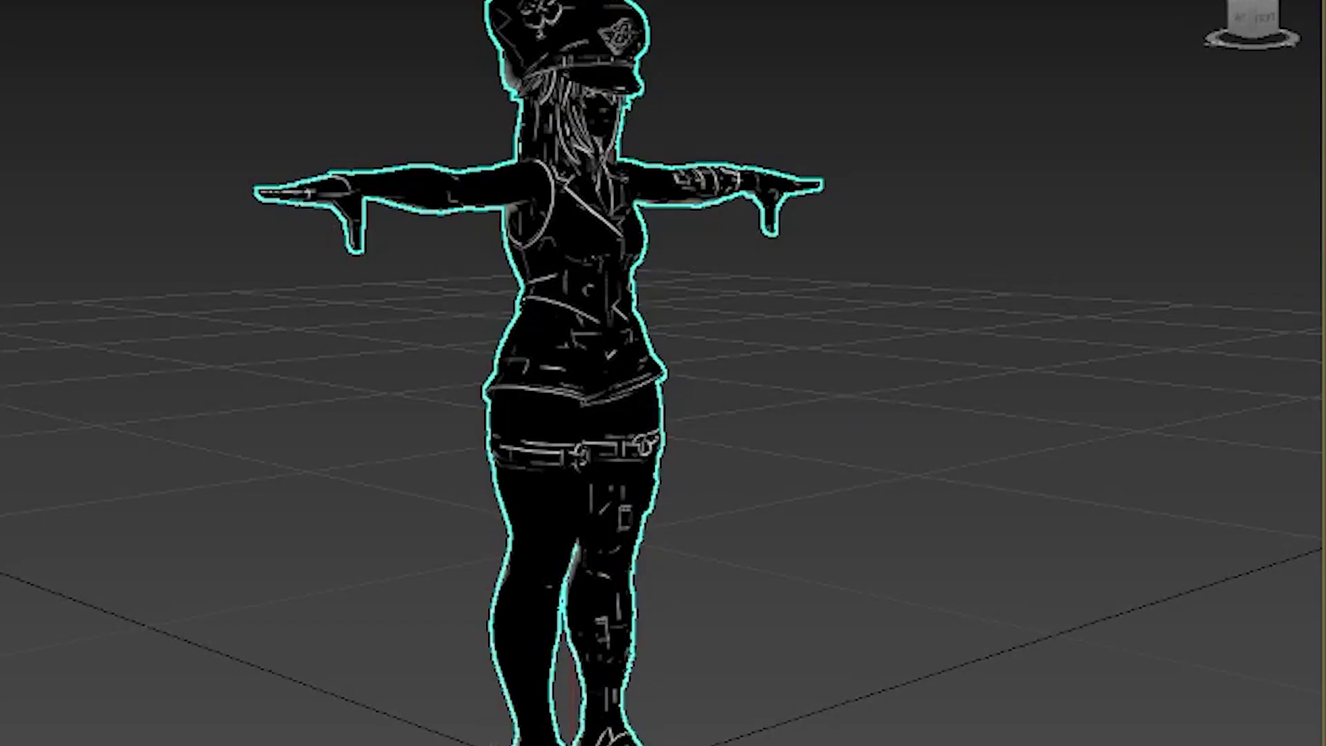
right_click(586, 355)
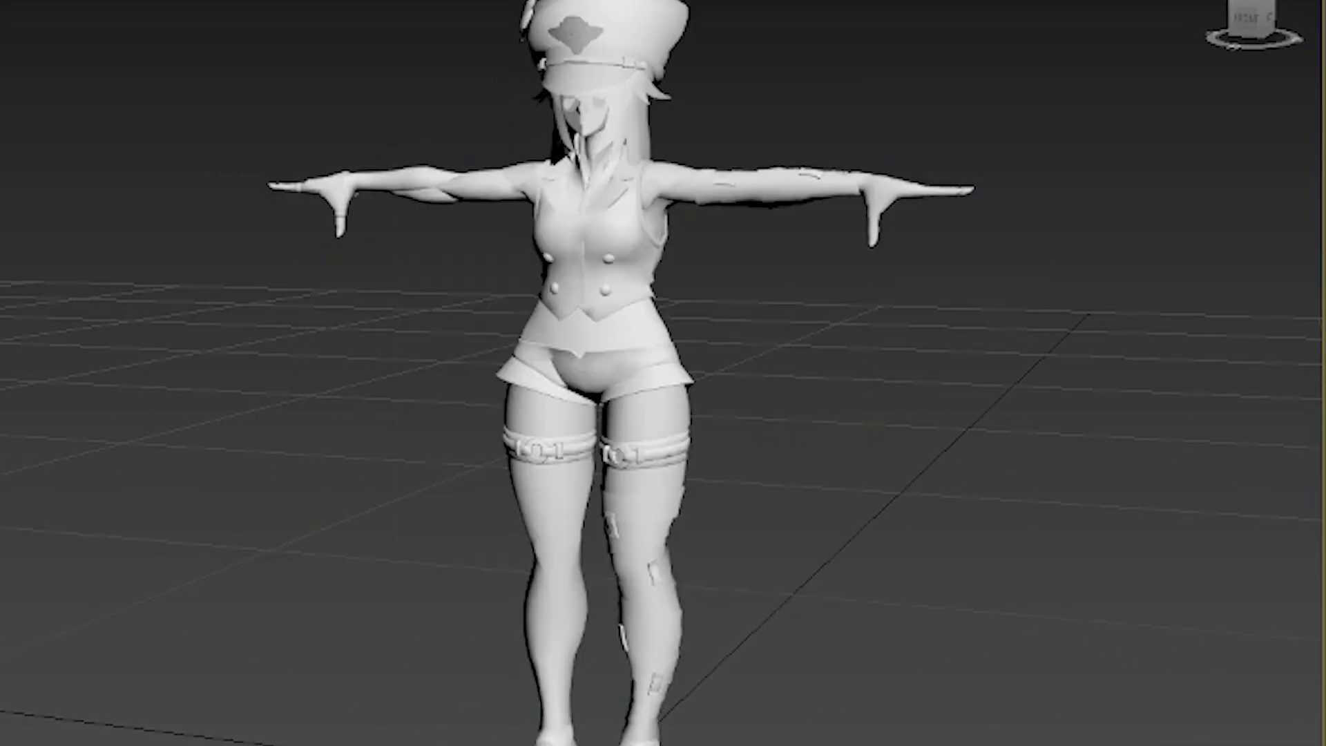
alt+middle_drag(814, 424, 621, 421)
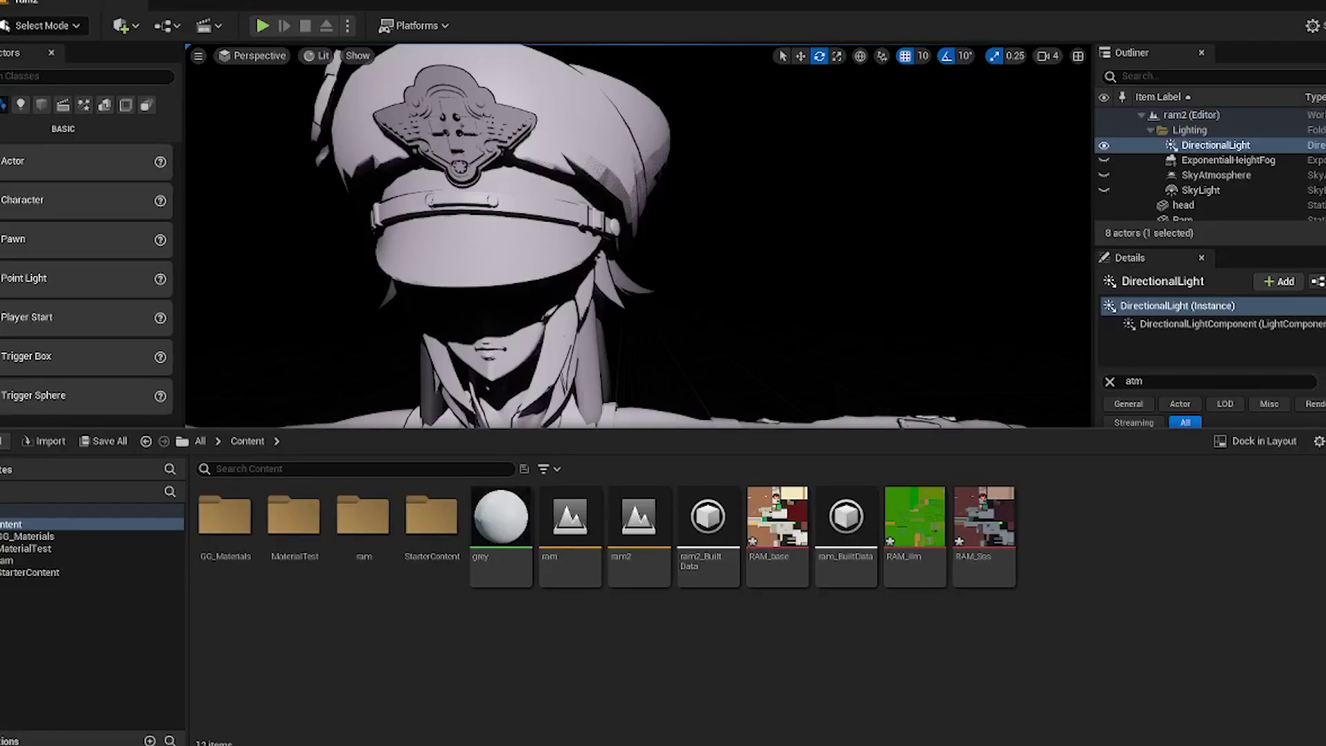
key(ctrl+space)
middle_drag(639, 311, 593, 311)
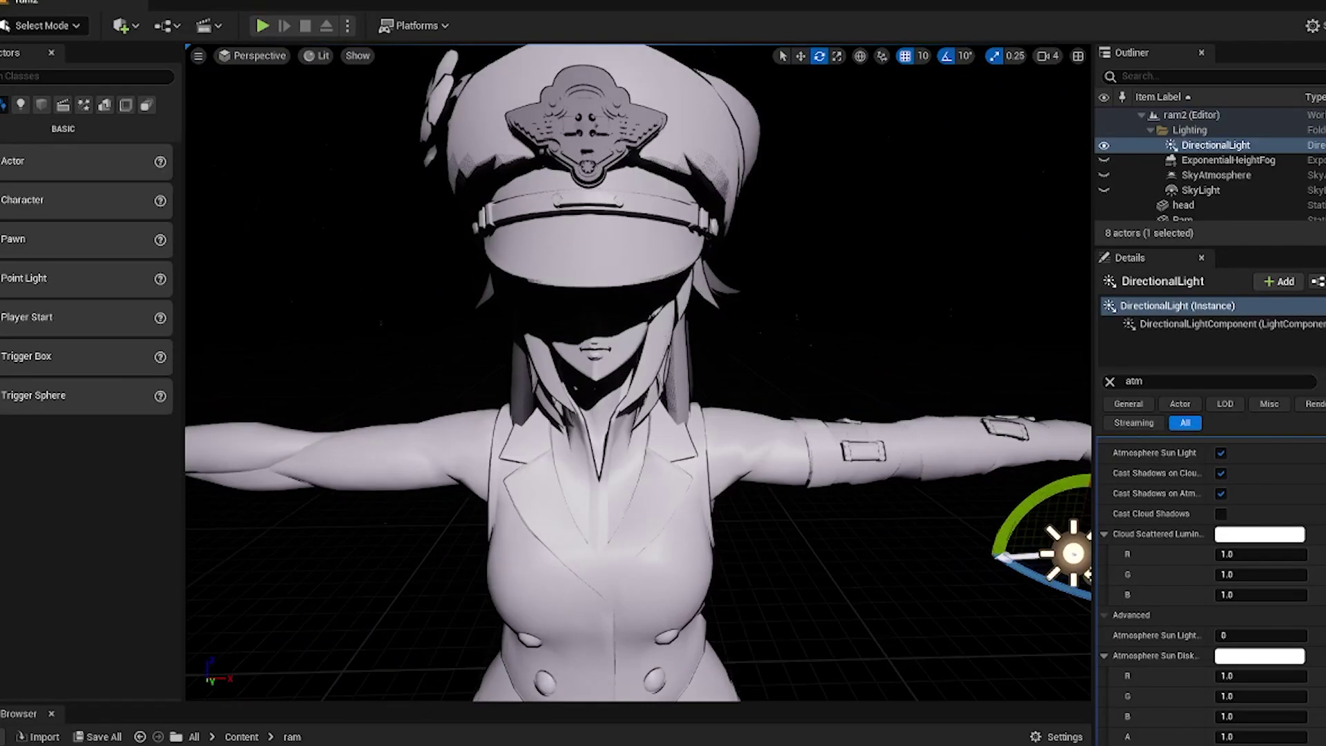
right_drag(639, 373, 600, 373)
scroll(1208, 179, down, 2)
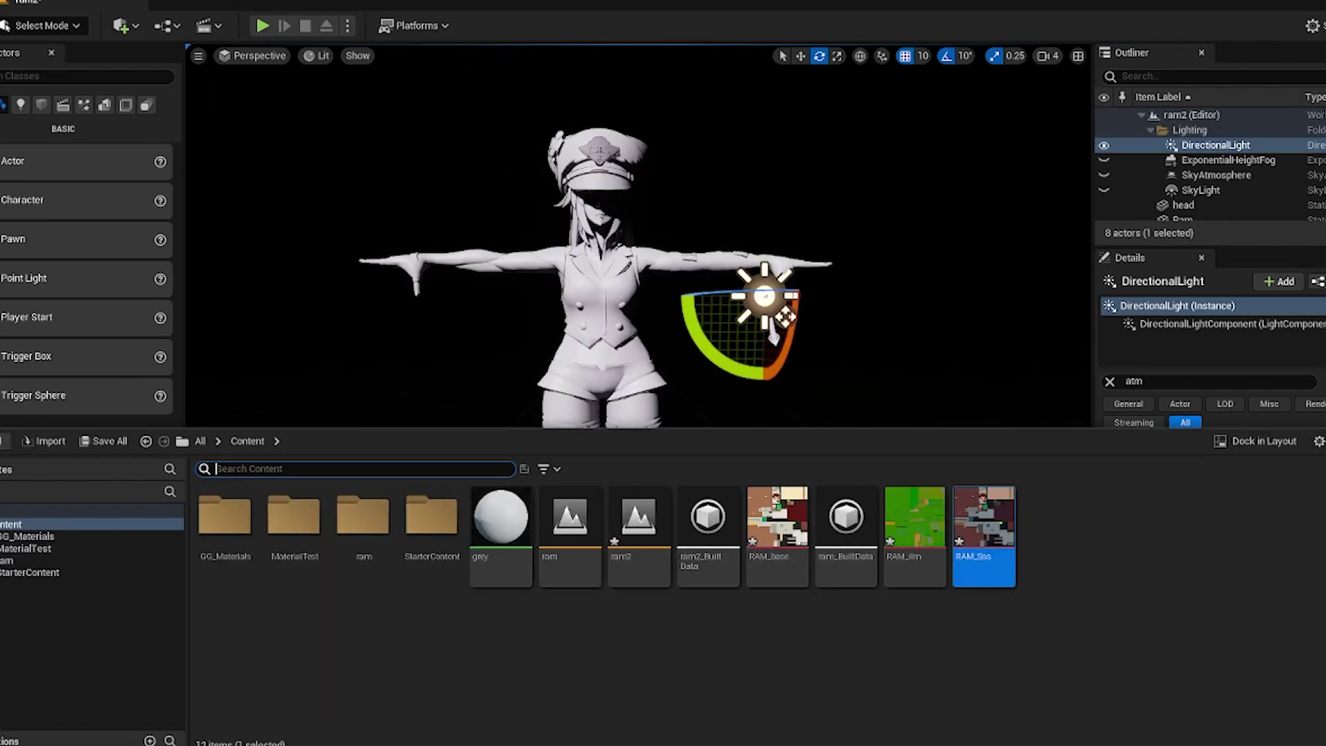
Step: Create a new material named GUiltyGearShader2 in the Content folder
right_click(584, 694)
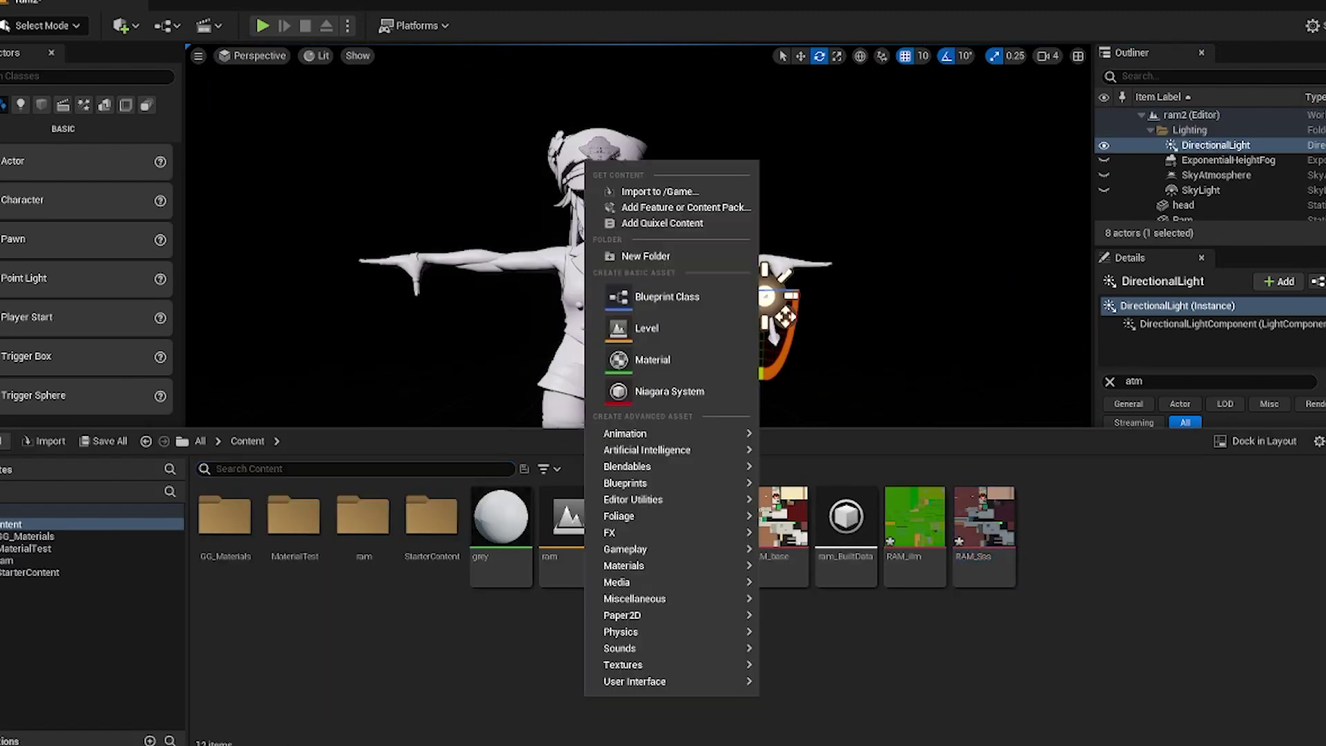
mouse_move(663, 515)
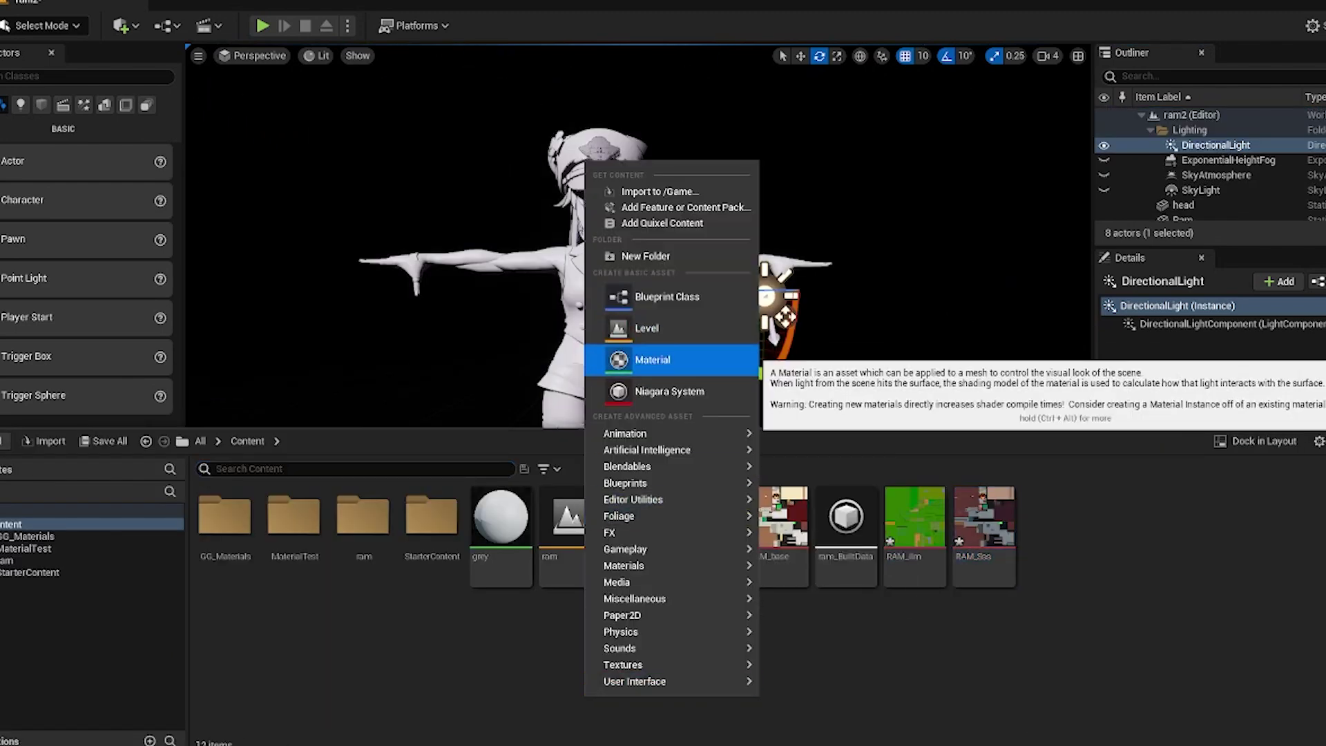
click(652, 359)
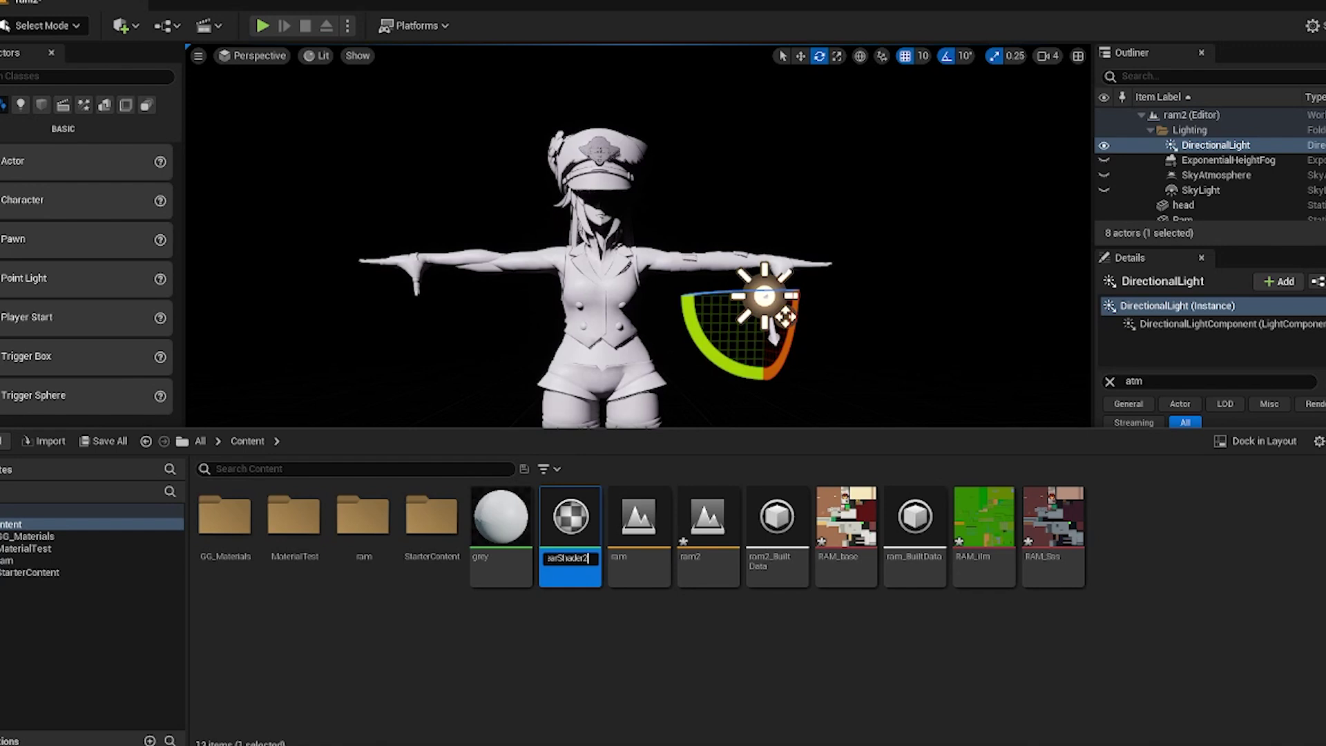
key(Return)
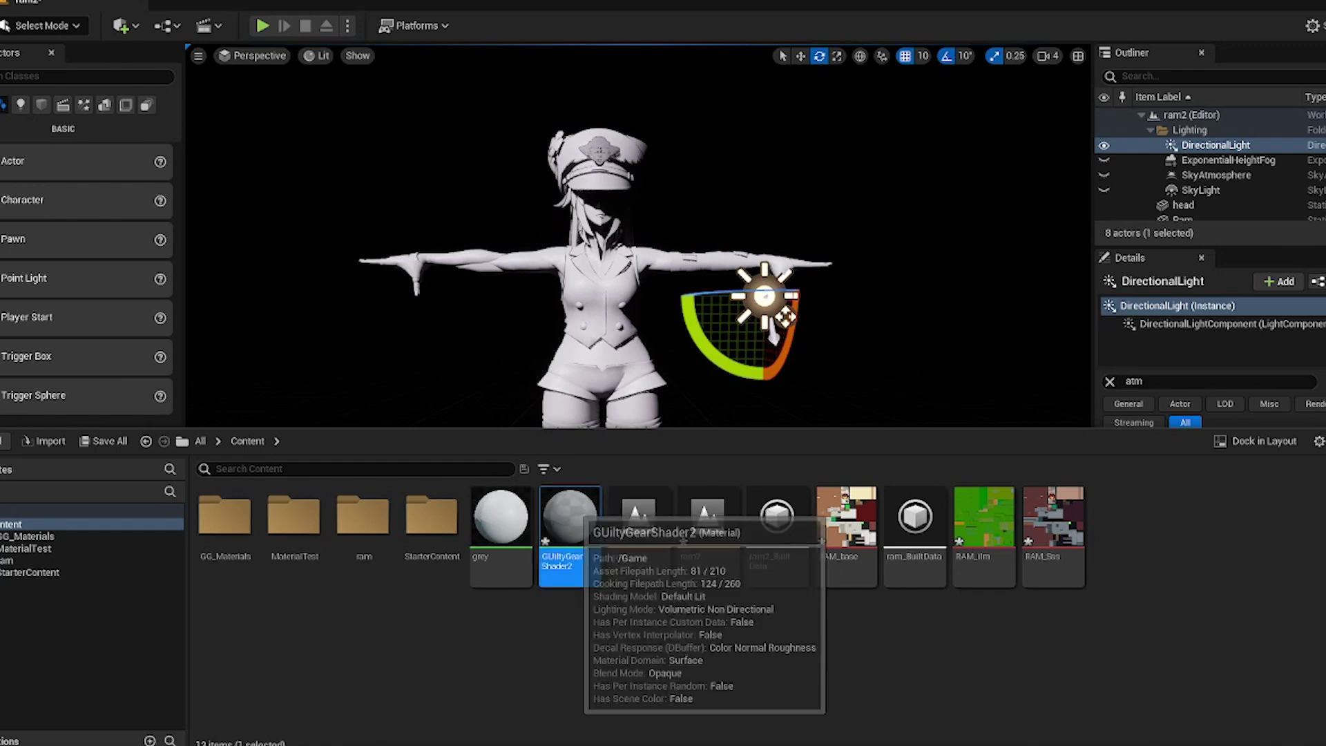
Step: Open the new material and arrange its editor as a smaller floating window over the level viewport
double_click(576, 515)
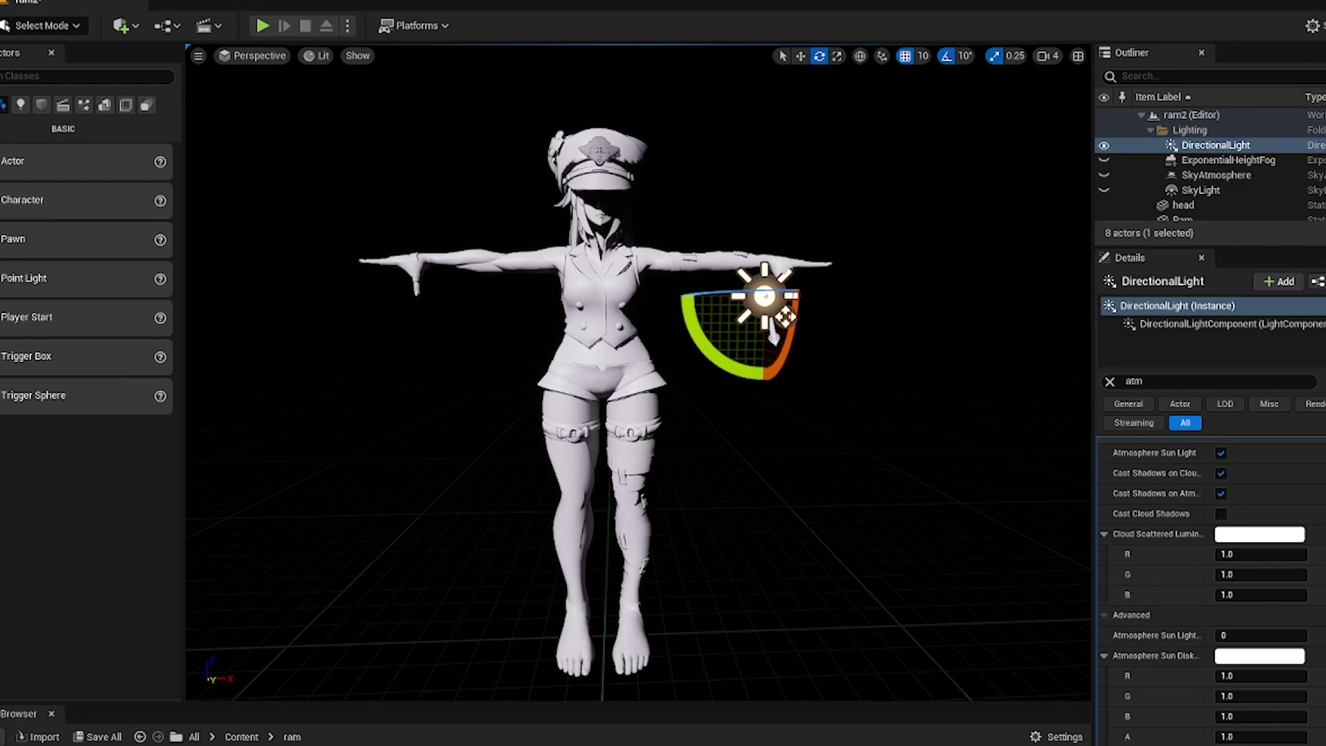
drag(1316, 545, 771, 211)
middle_drag(566, 331, 640, 314)
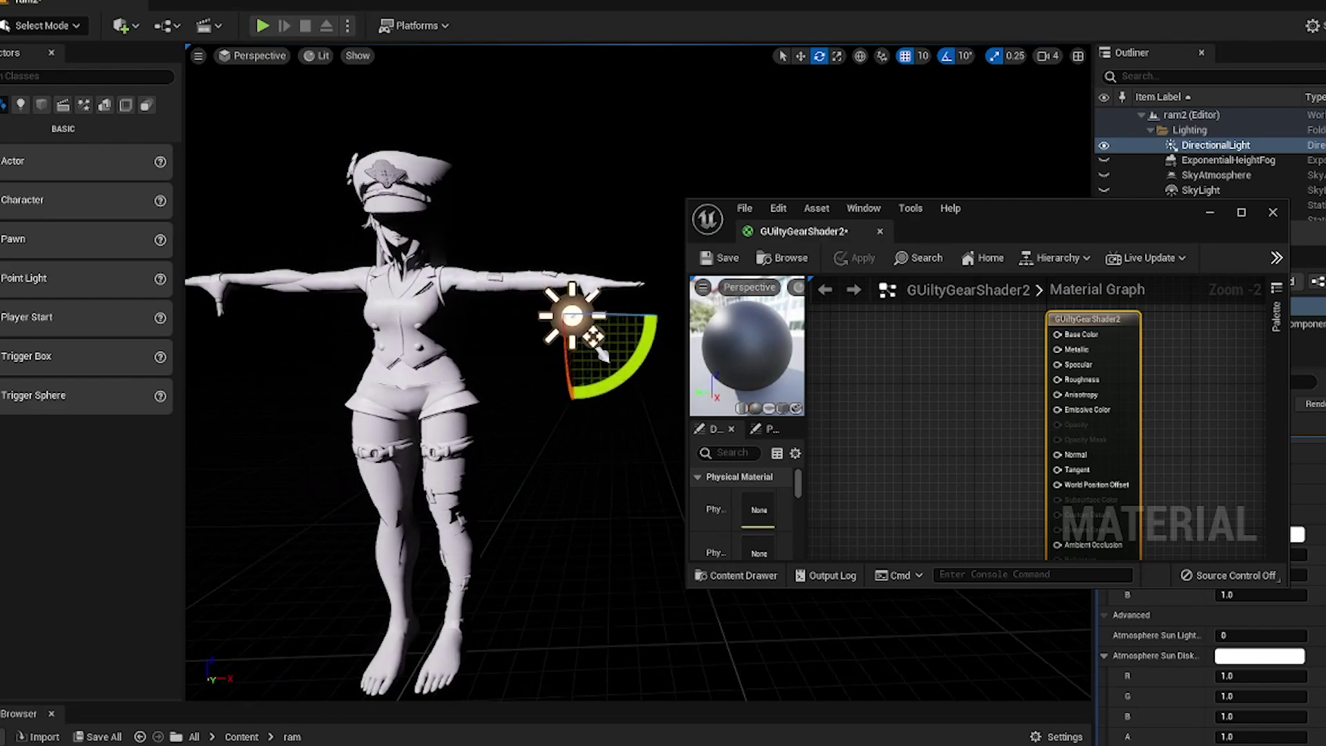
drag(1058, 217, 800, 199)
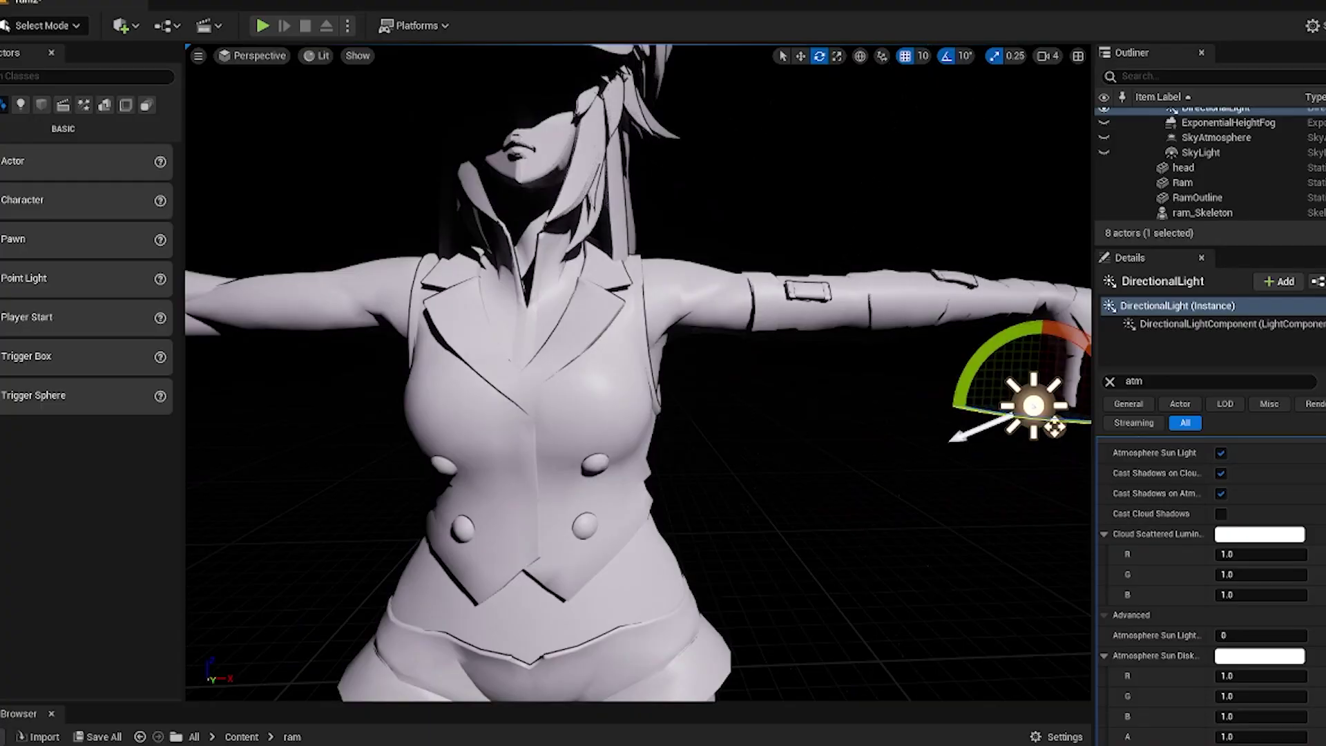
drag(1054, 427, 1053, 424)
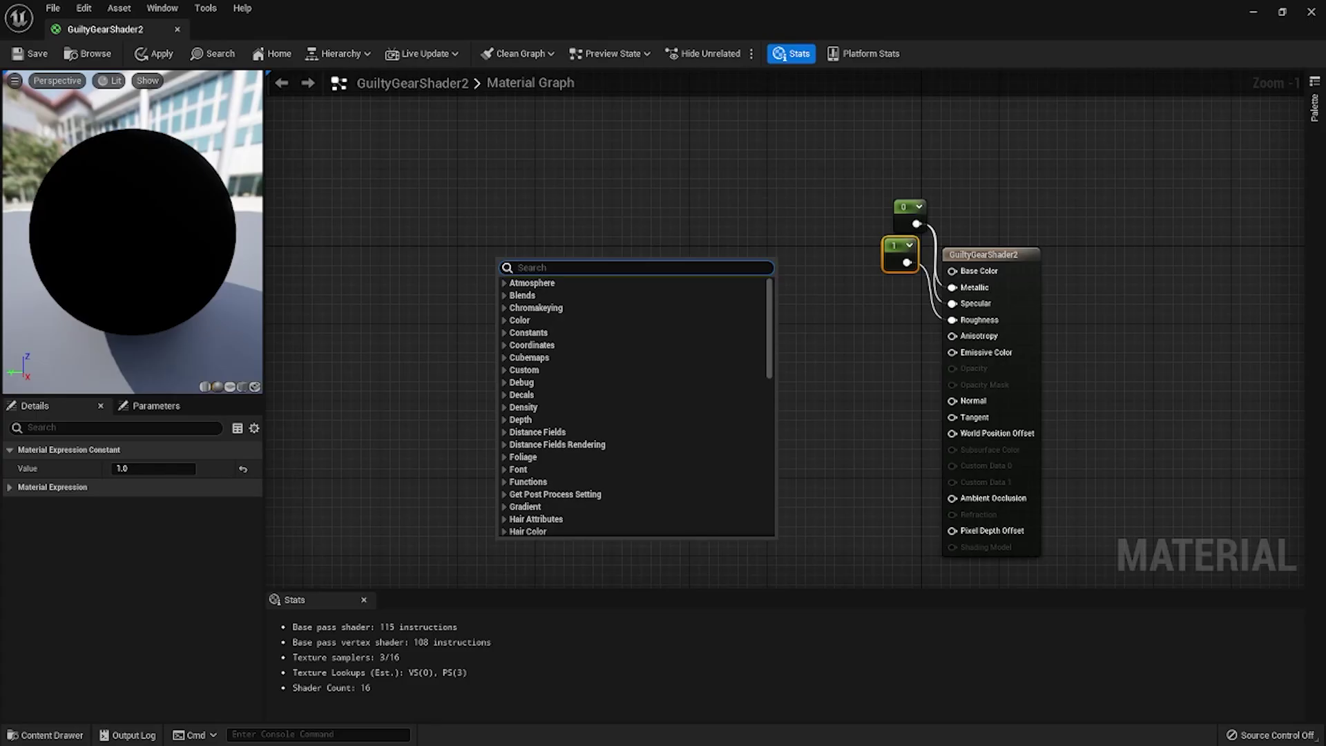
Step: Add a VertexNormalWS node and an Atmosphere Sun Light Vector node to the material graph
text(verte)
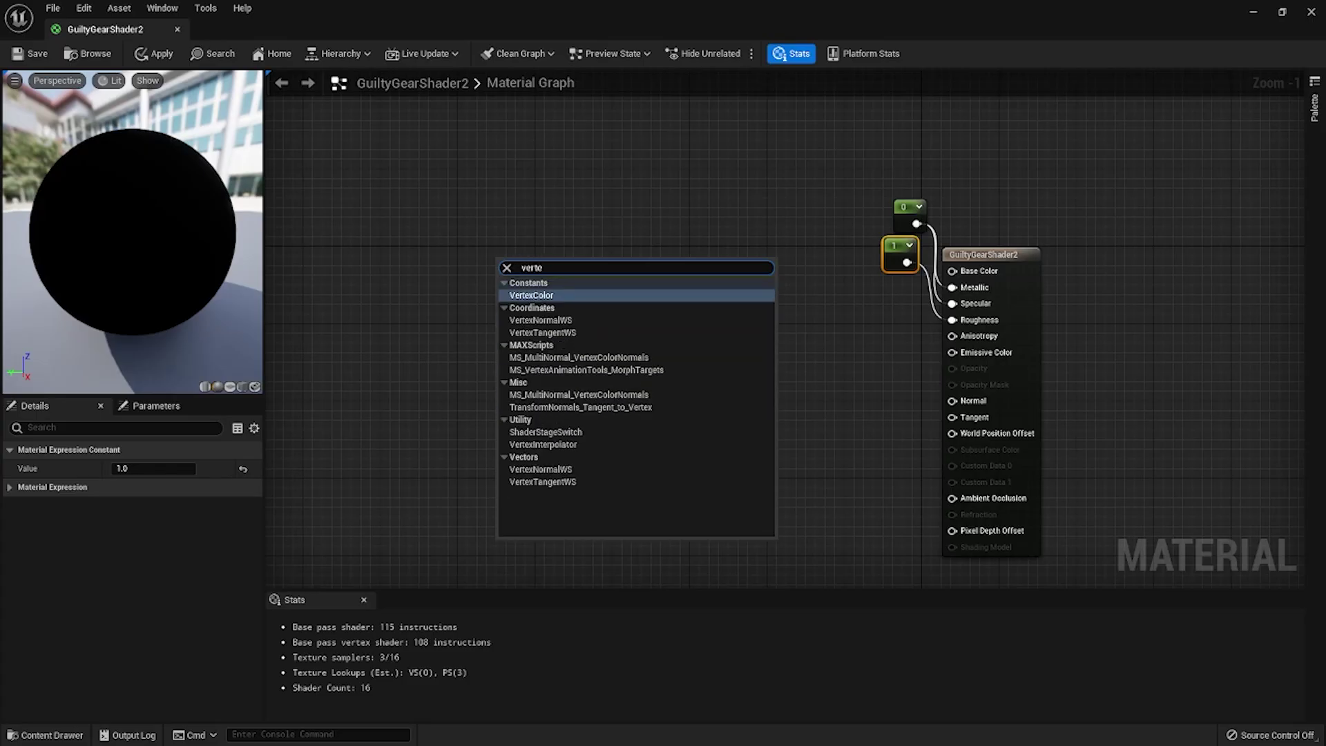
click(540, 319)
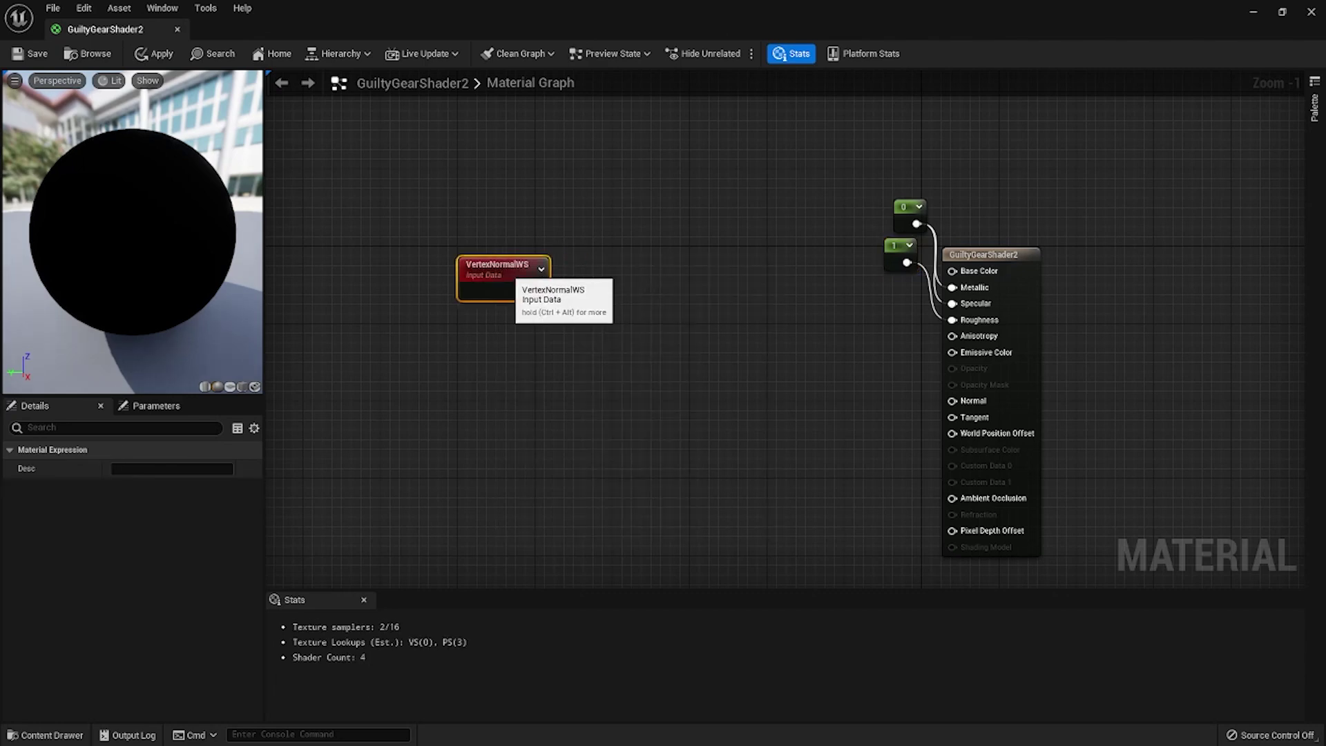
right_click(457, 201)
text(atmosp)
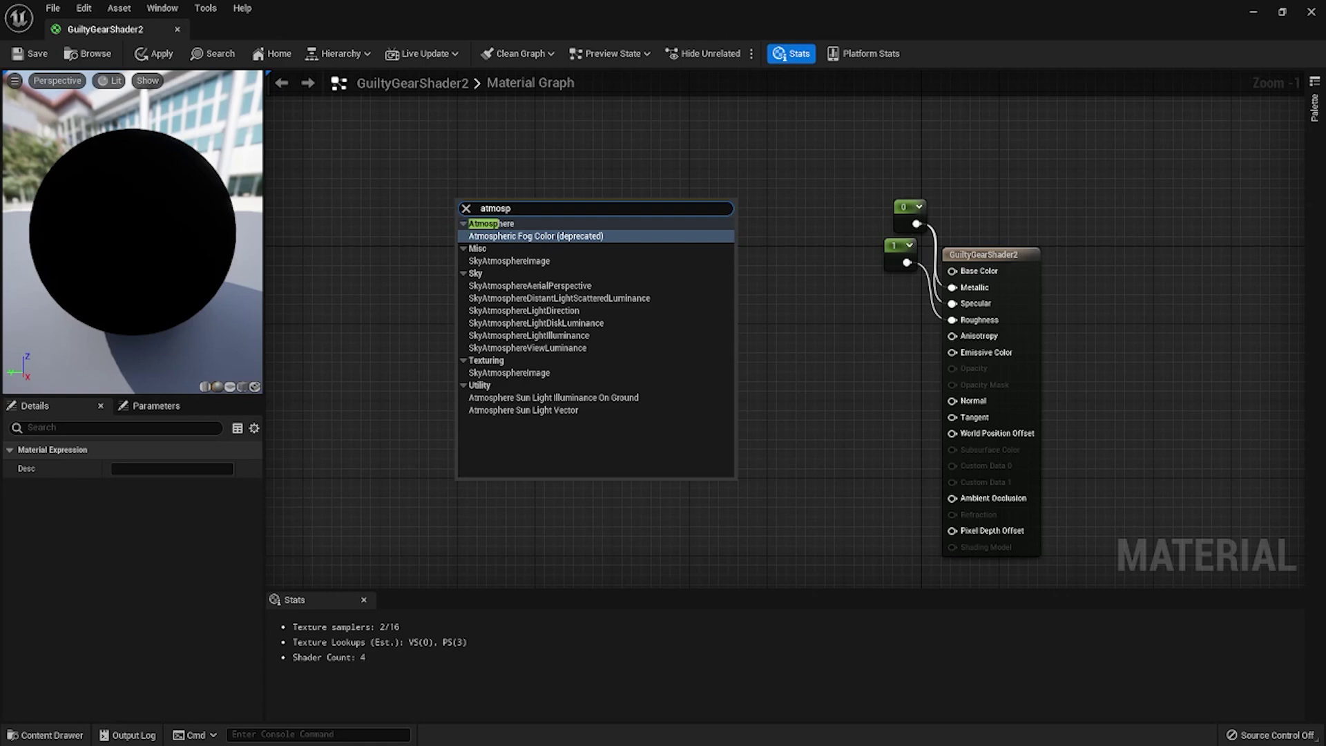
click(523, 409)
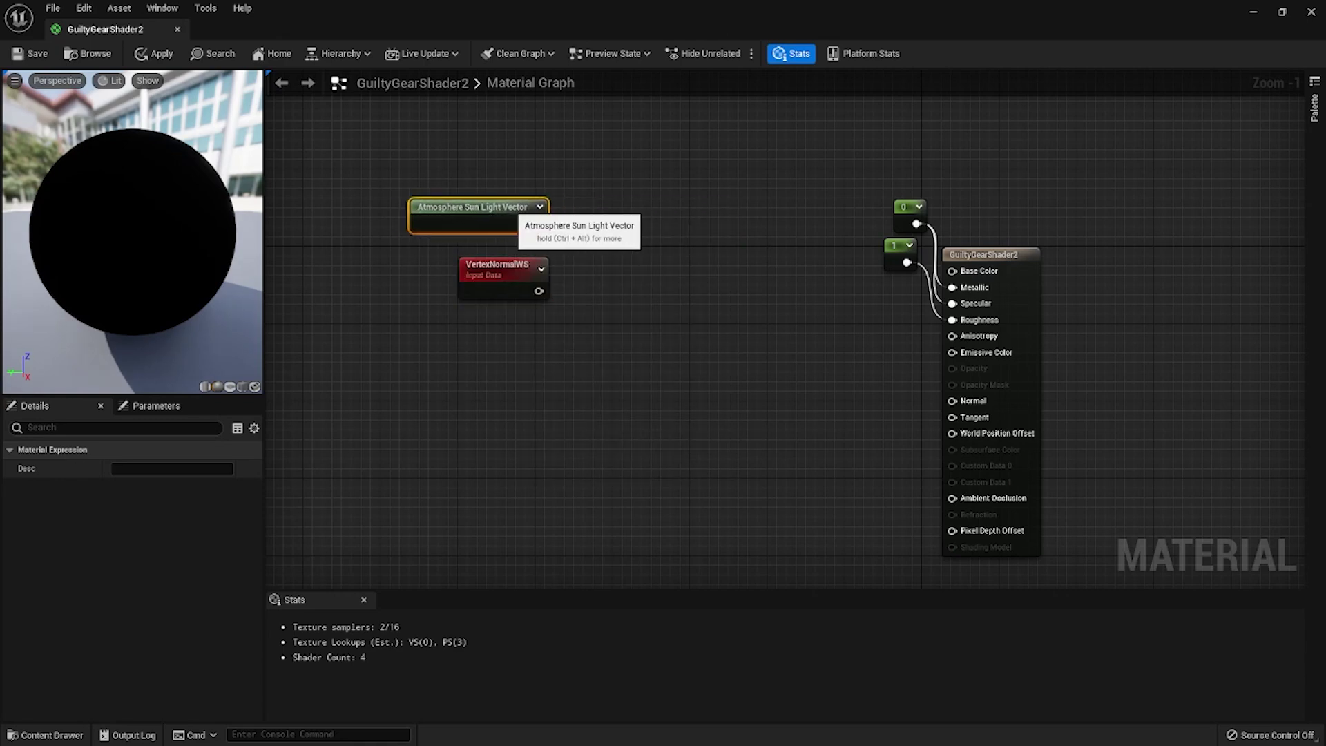
Step: Combine the Atmosphere Sun Light Vector and VertexNormalWS in a Dot node and connect its result to Emissive Color
drag(511, 210, 606, 266)
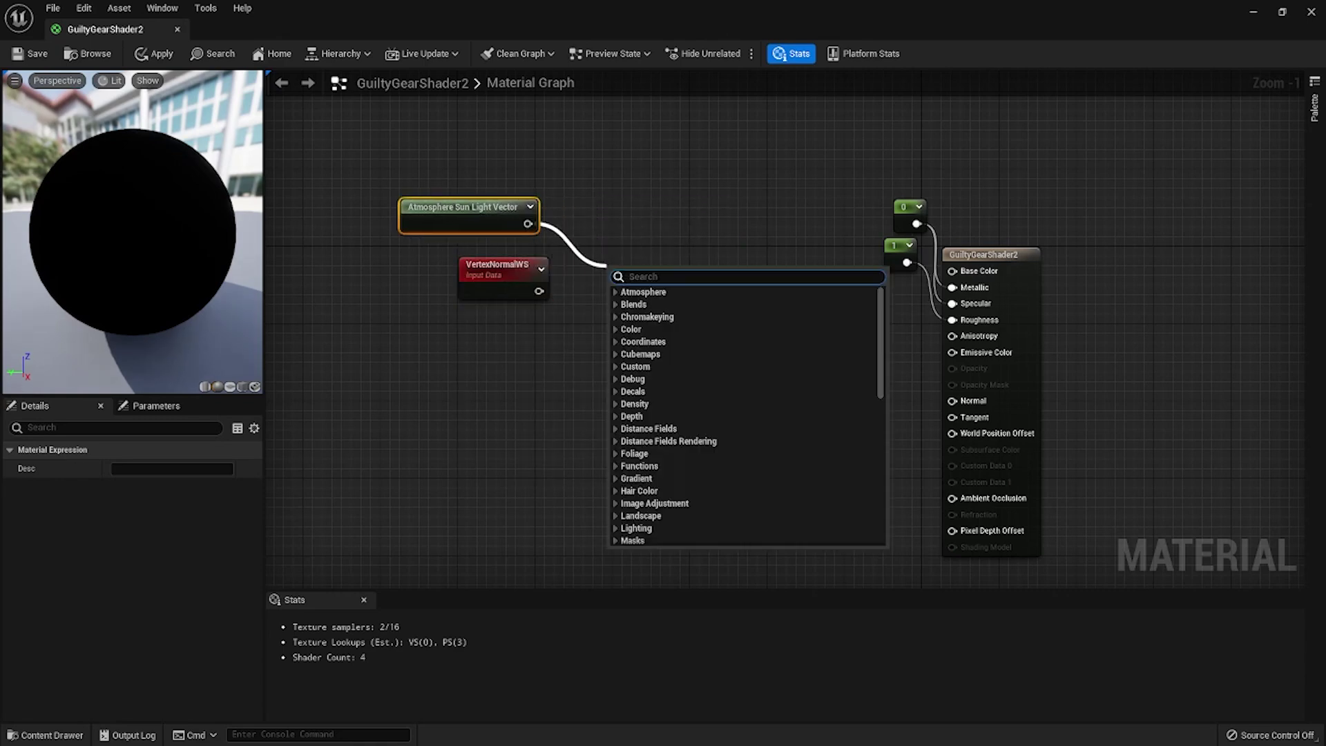
text(dot)
click(642, 304)
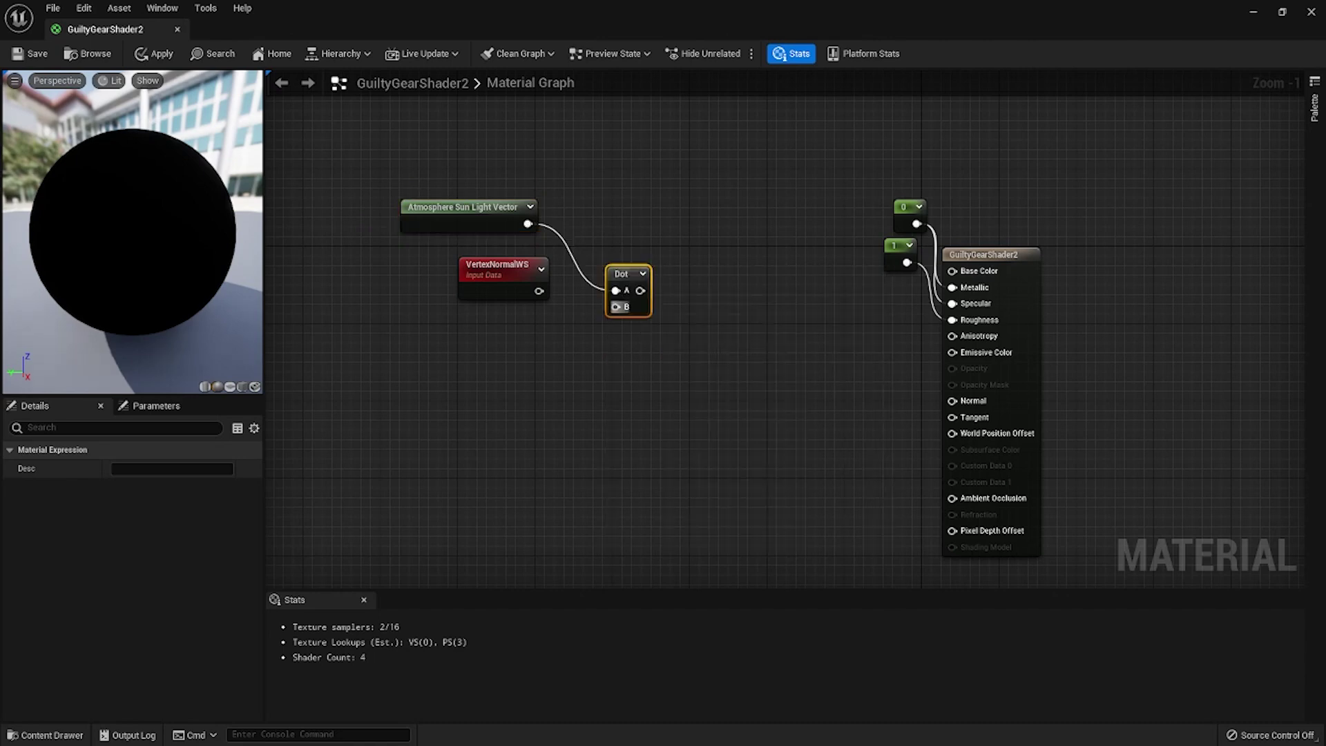
drag(621, 274, 618, 245)
drag(539, 290, 953, 353)
drag(398, 181, 509, 250)
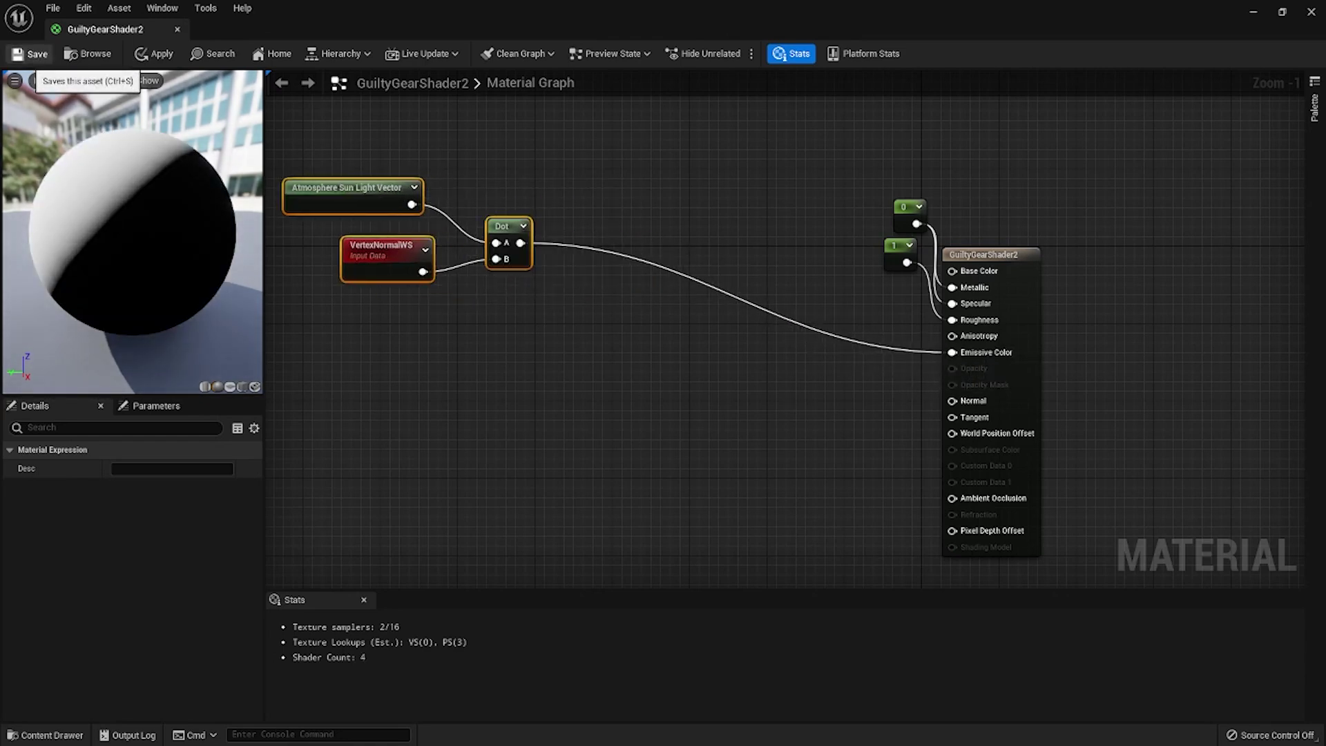
Step: Save the material and shrink its editor to a floating window over the level
click(31, 54)
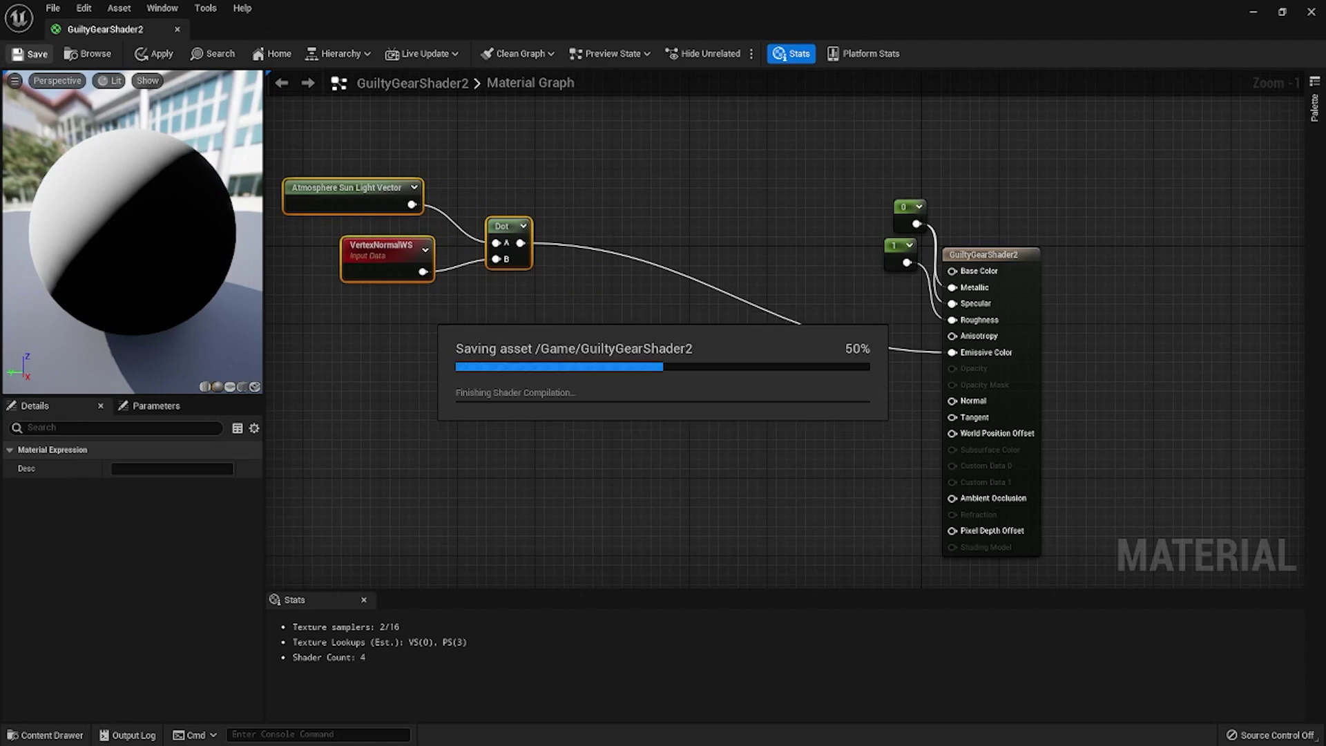
drag(538, 21, 631, 126)
right_drag(734, 271, 613, 196)
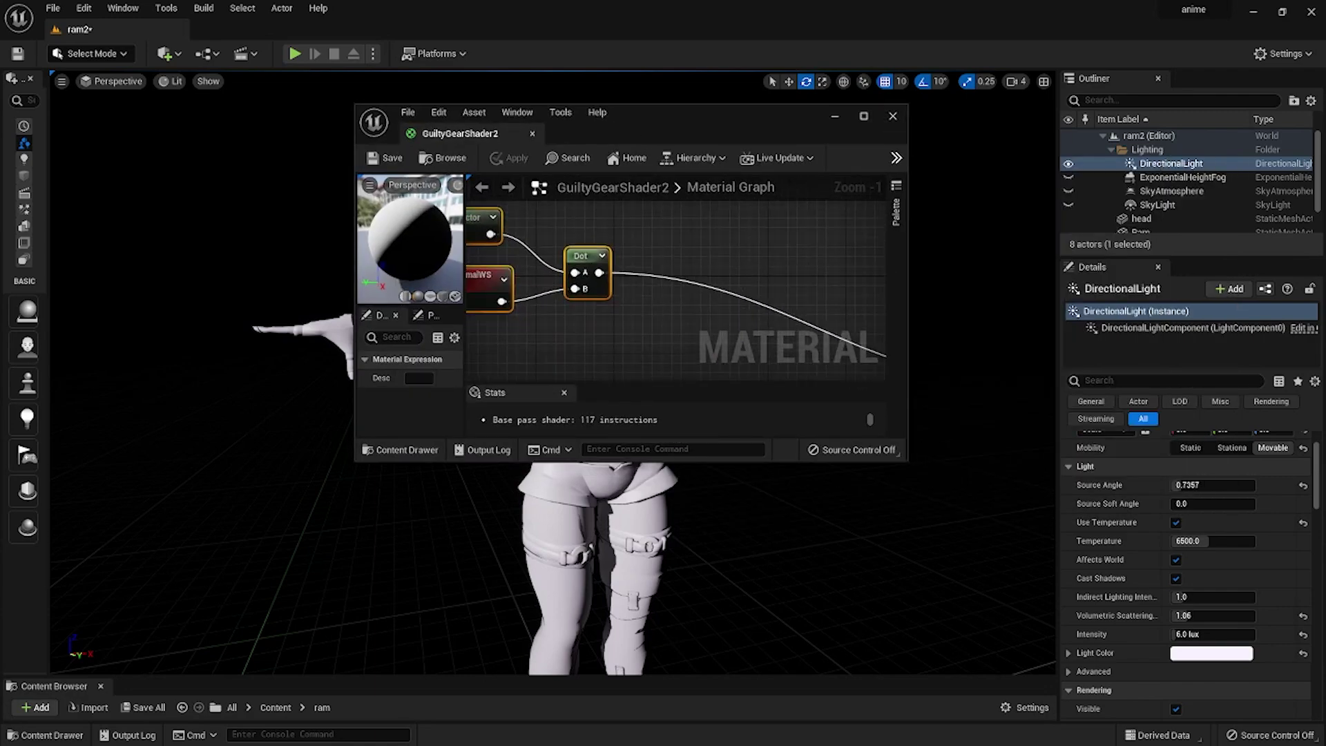
Step: Add an If node with the Dot result as input A and connect its output to Emissive Color
click(863, 116)
drag(398, 168, 530, 256)
text(if)
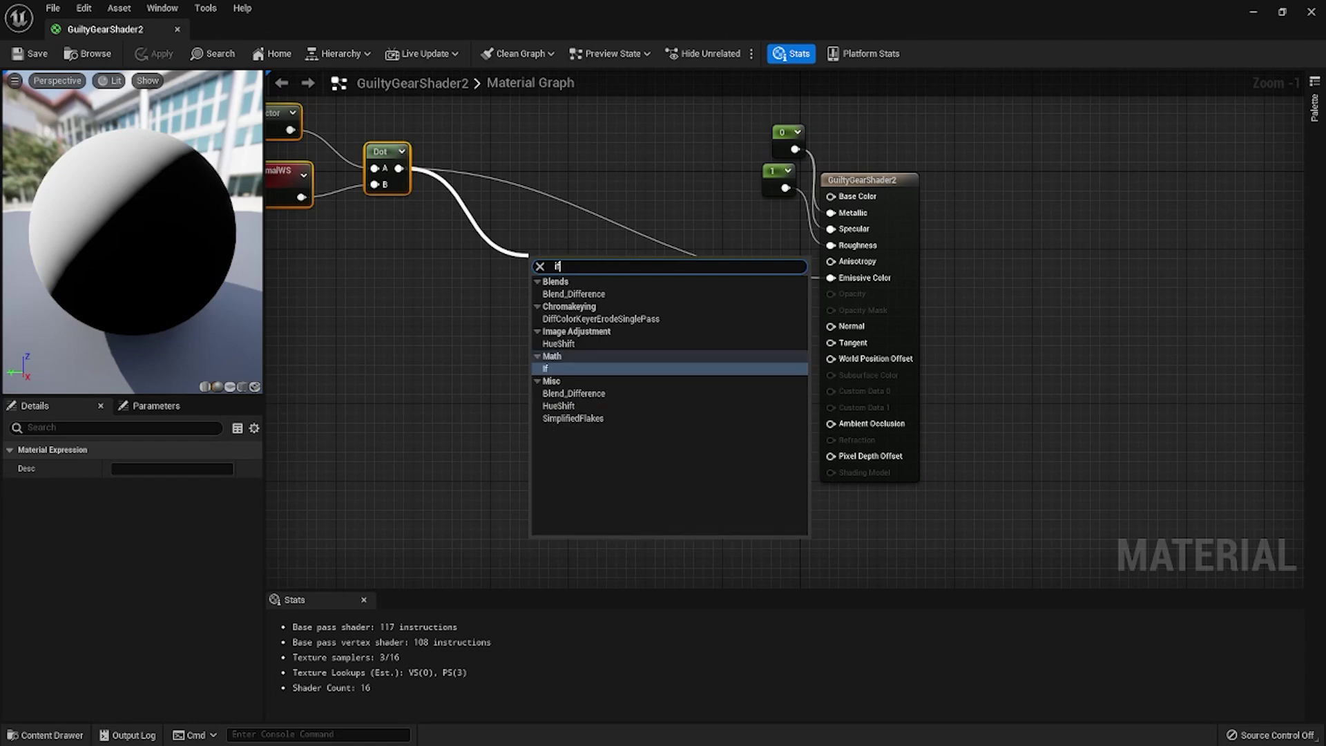
key(Return)
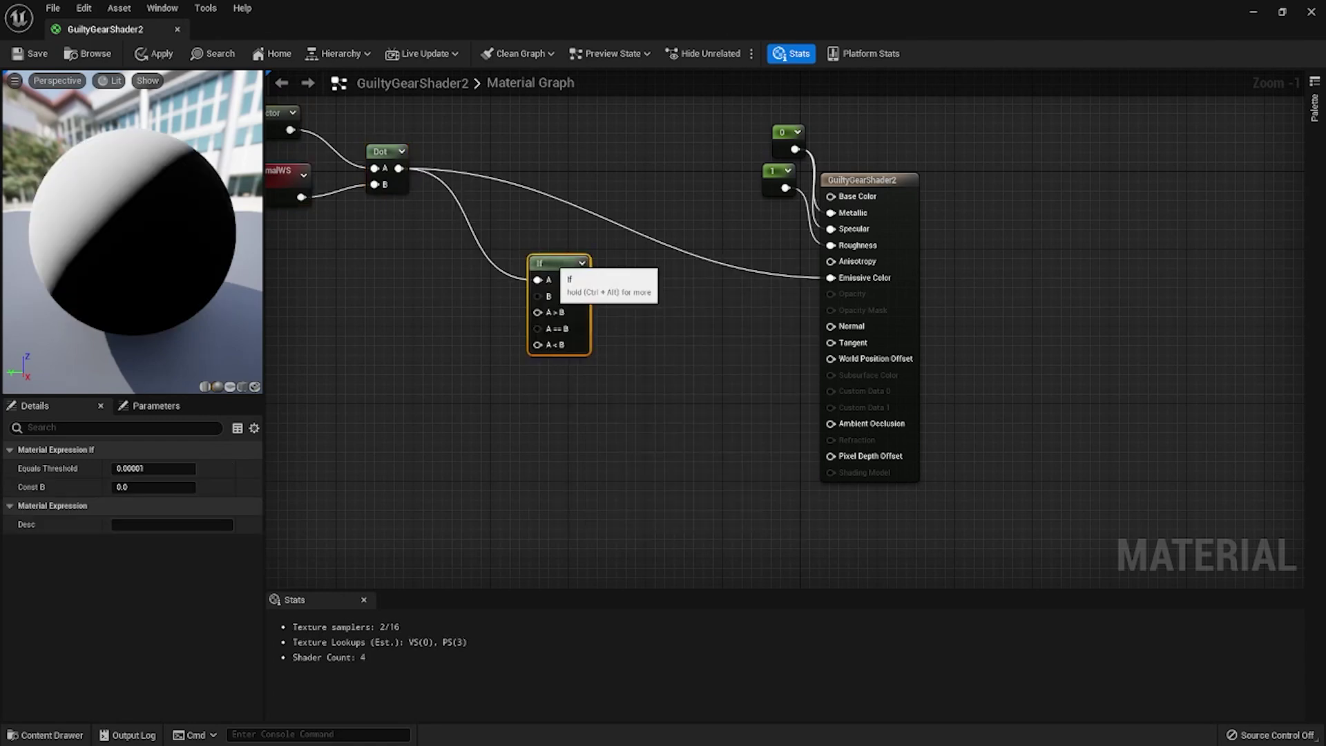
drag(556, 270, 605, 263)
right_drag(527, 212, 706, 268)
mouse_move(403, 139)
mouse_down()
mouse_move(497, 243)
mouse_move(570, 238)
mouse_move(438, 161)
mouse_move(423, 127)
mouse_up()
click(489, 208)
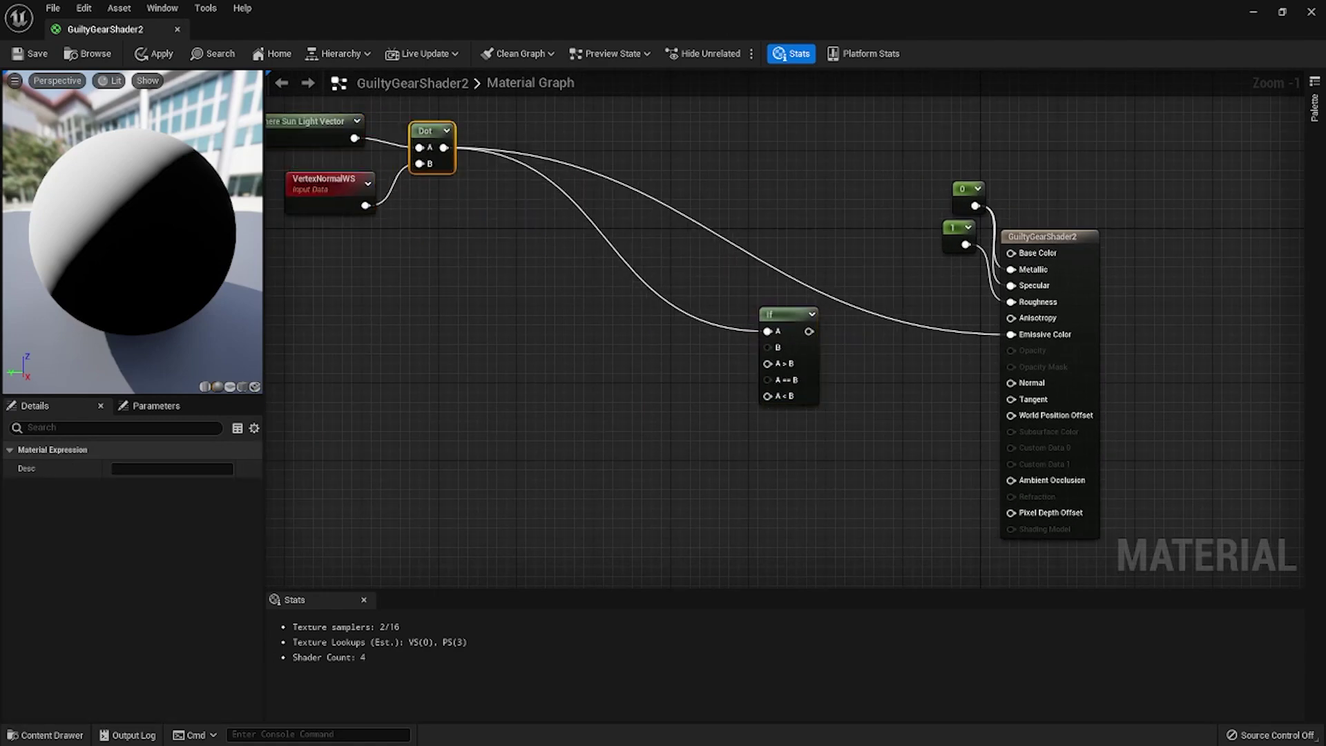
drag(787, 314, 1011, 334)
Step: Add a scalar parameter named Band depth and connect it to input B of the If node
right_click(556, 399)
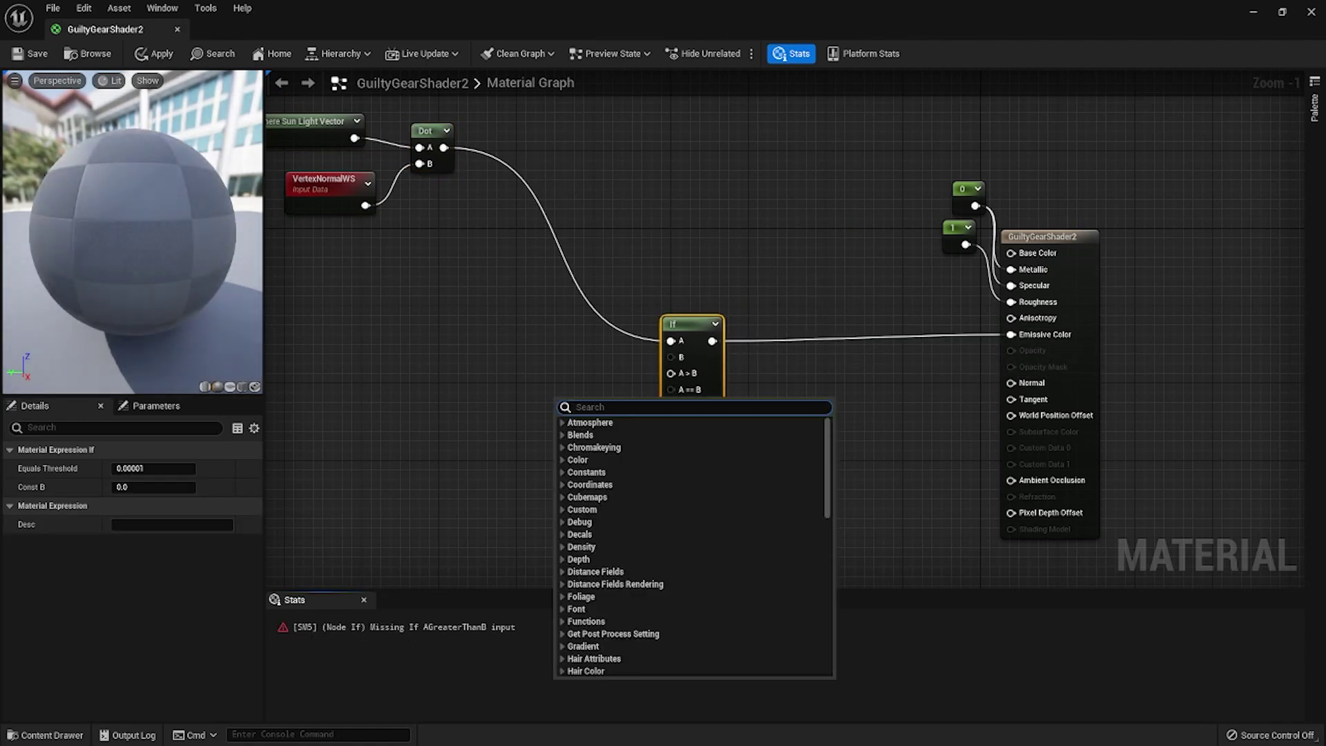
text(scalar)
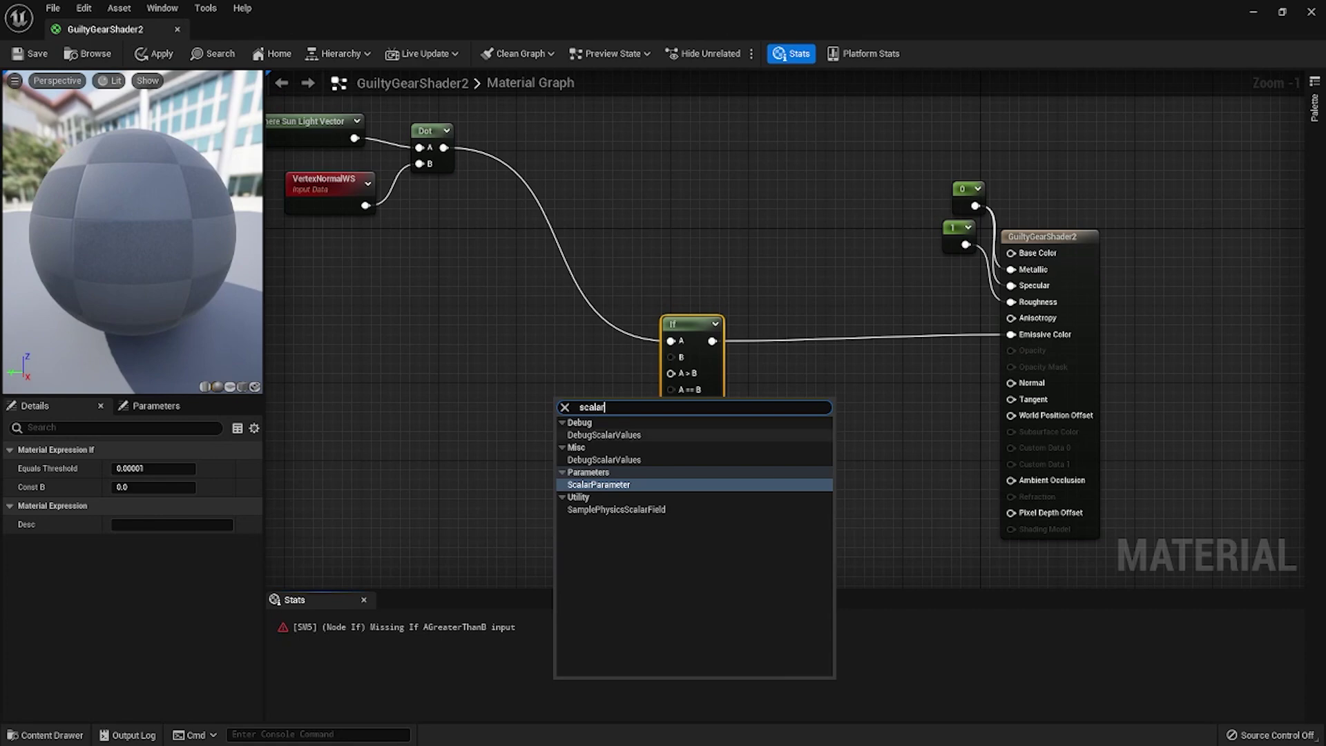
click(598, 484)
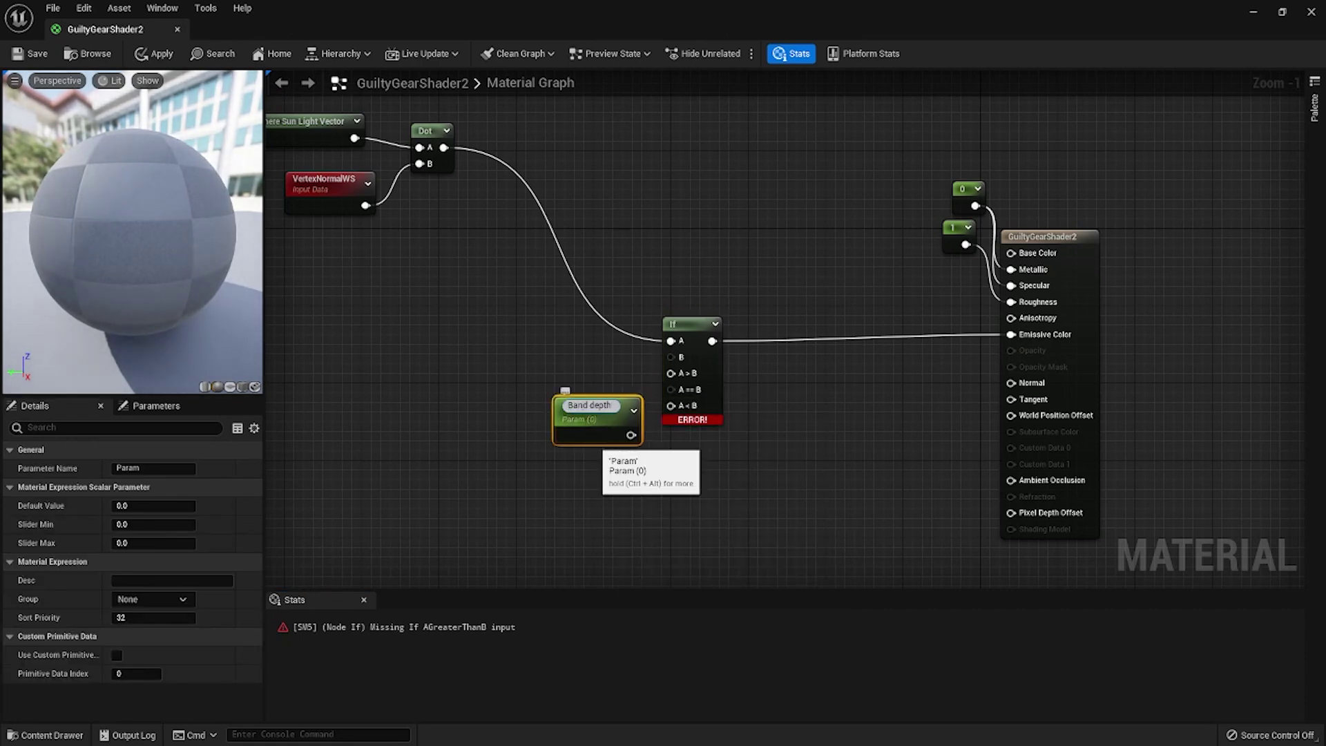
click(592, 472)
drag(599, 410, 670, 357)
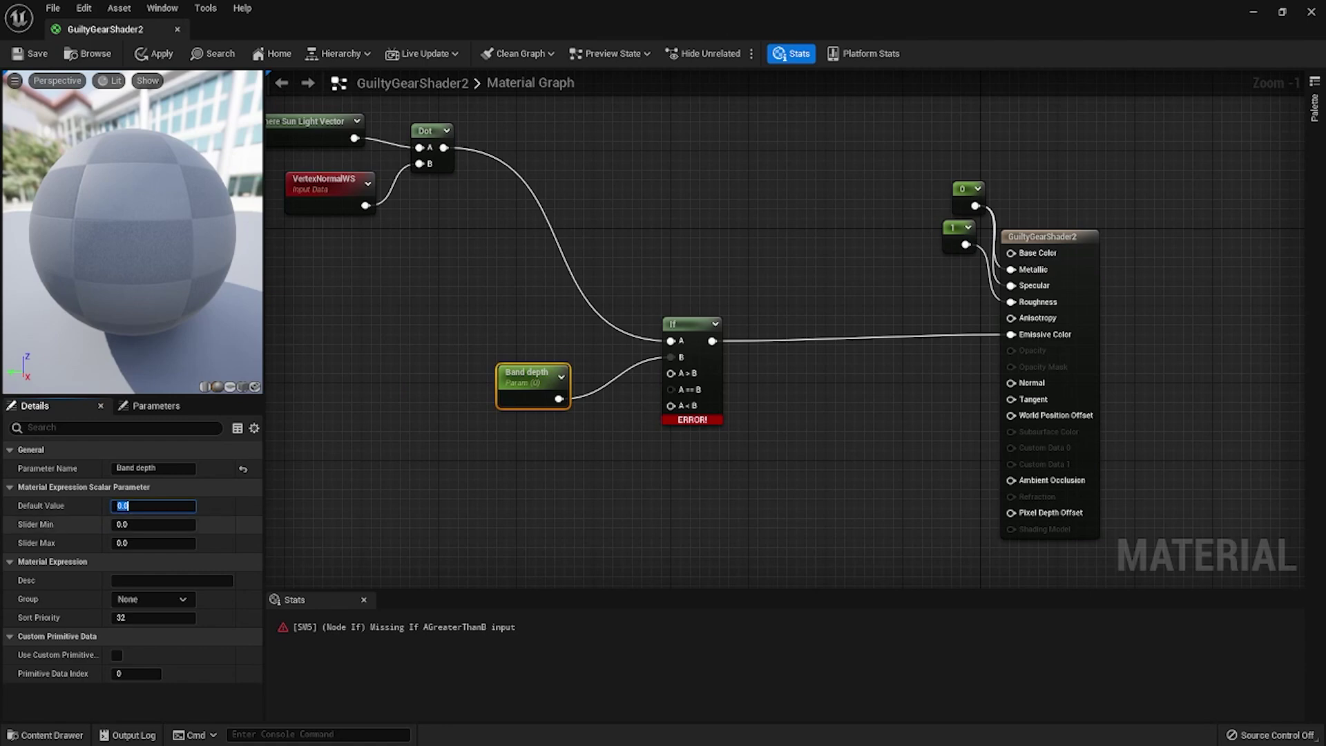
Step: Give the Band depth parameter a slider range of -1 to 1 and a default of 0.592, and align it with the If node
click(153, 544)
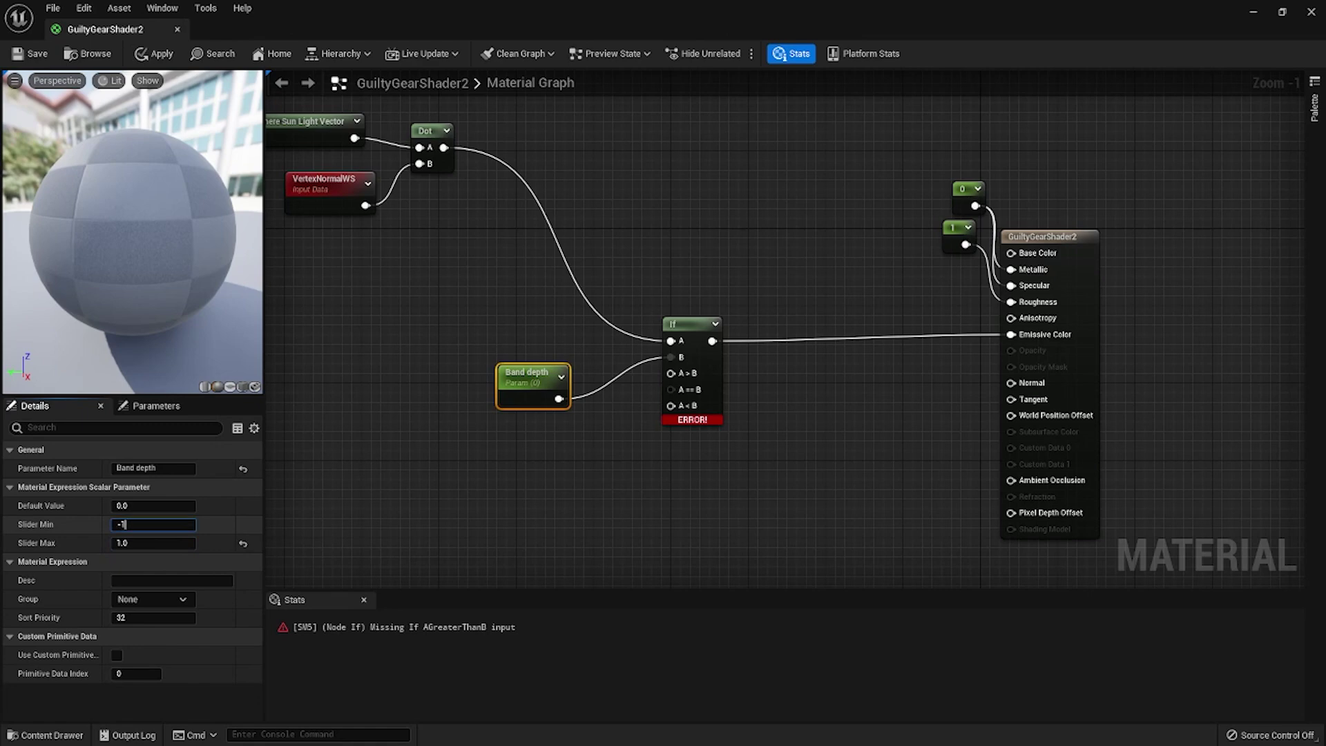
click(442, 421)
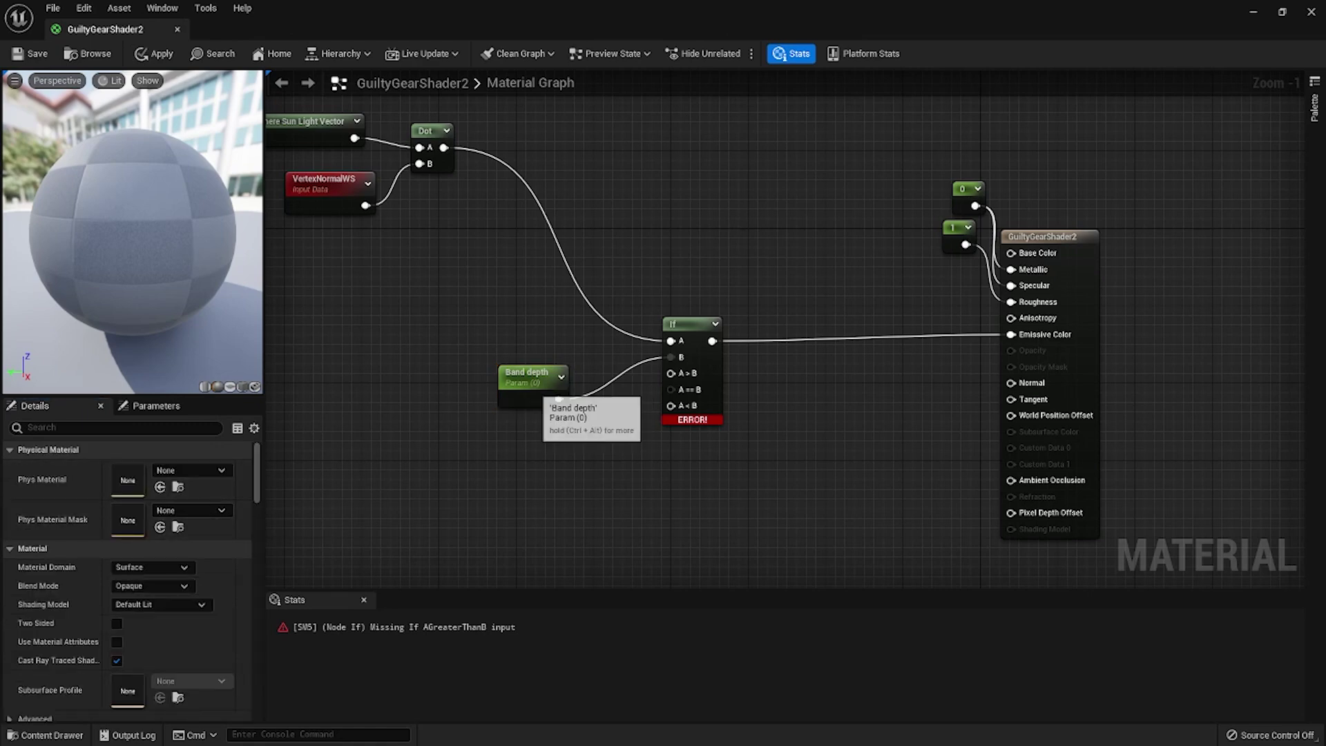
click(532, 387)
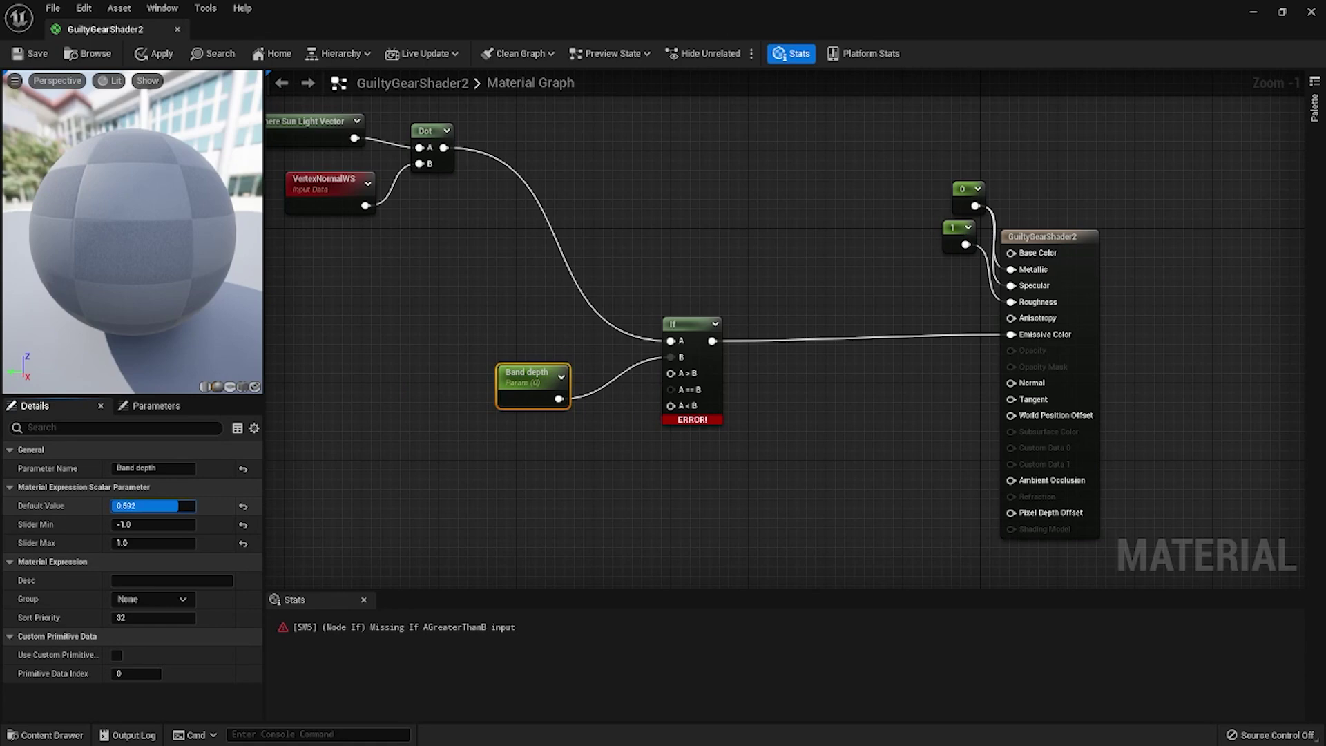
drag(531, 381, 512, 343)
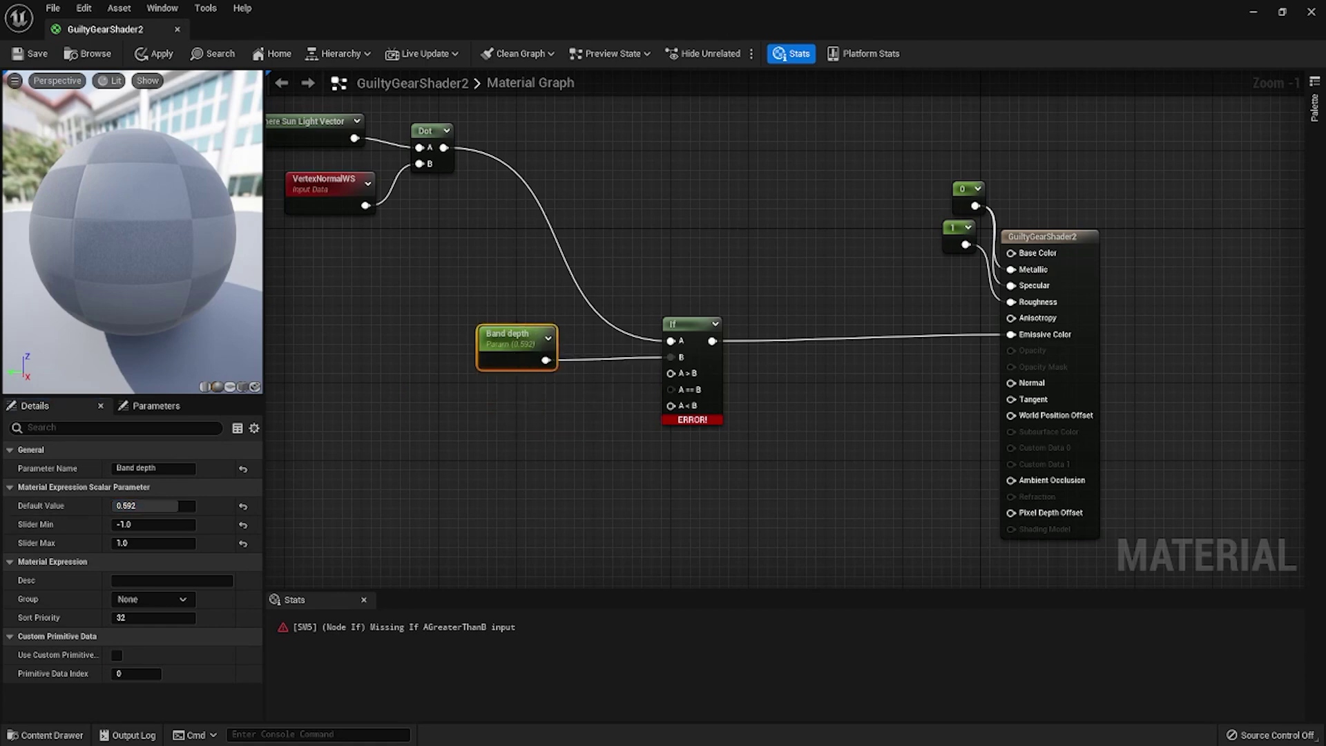
Step: Duplicate the 0 and 1 constants, wire 1 to A > B and 0 to A == B and A < B on the If node, and save
drag(925, 172, 988, 256)
right_click(960, 234)
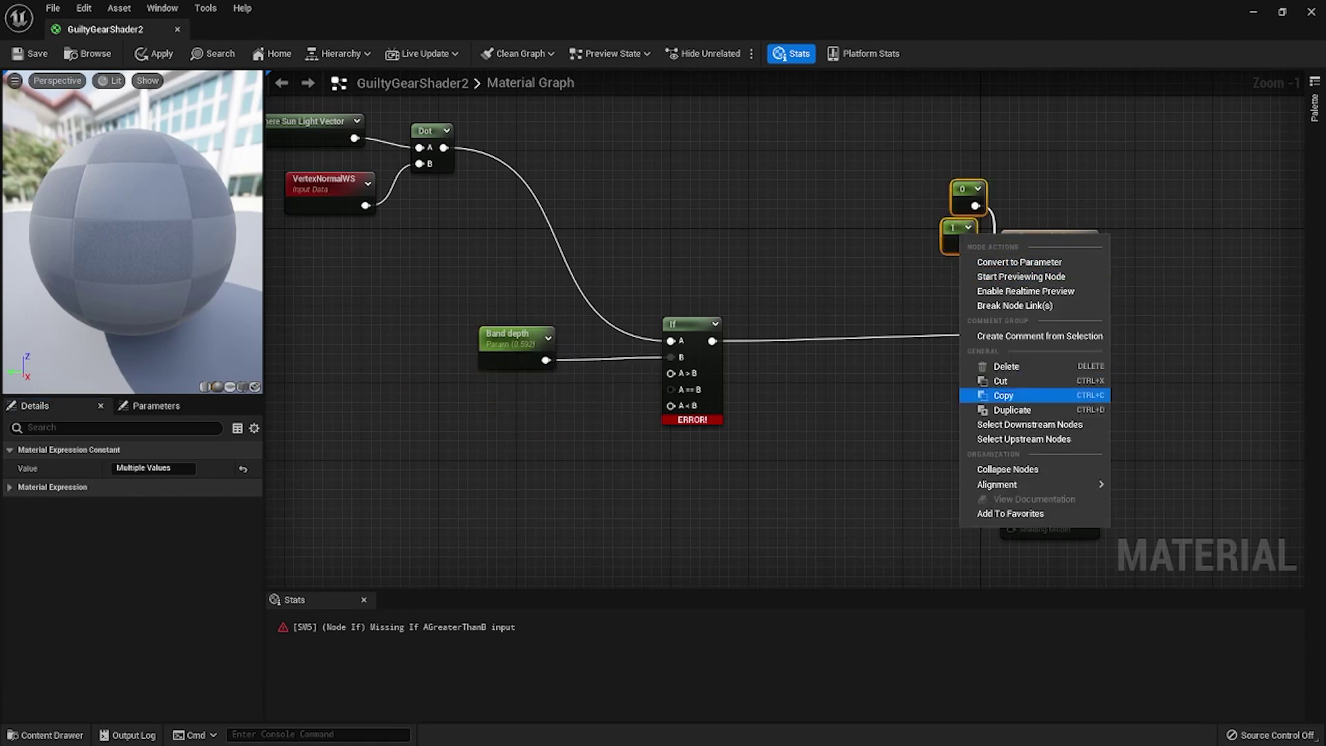
click(1012, 410)
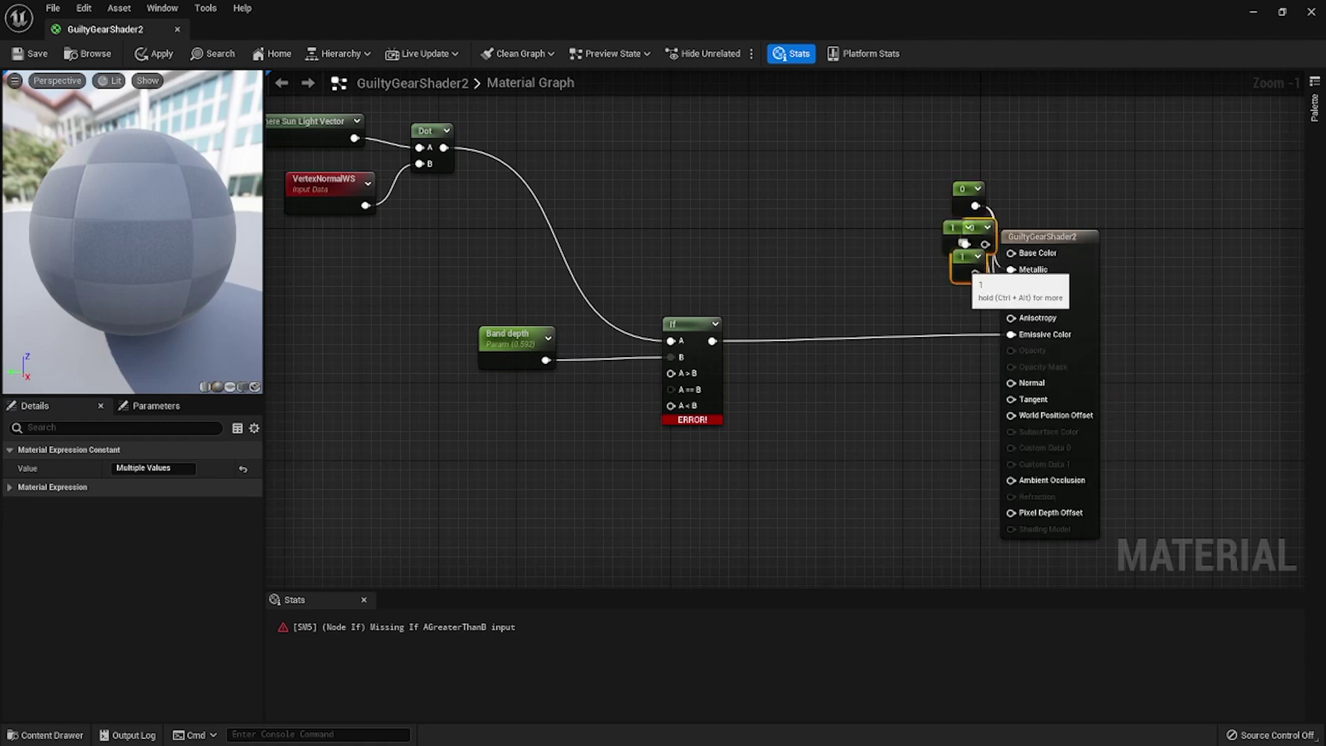
drag(963, 267, 664, 358)
click(600, 477)
drag(673, 408, 656, 399)
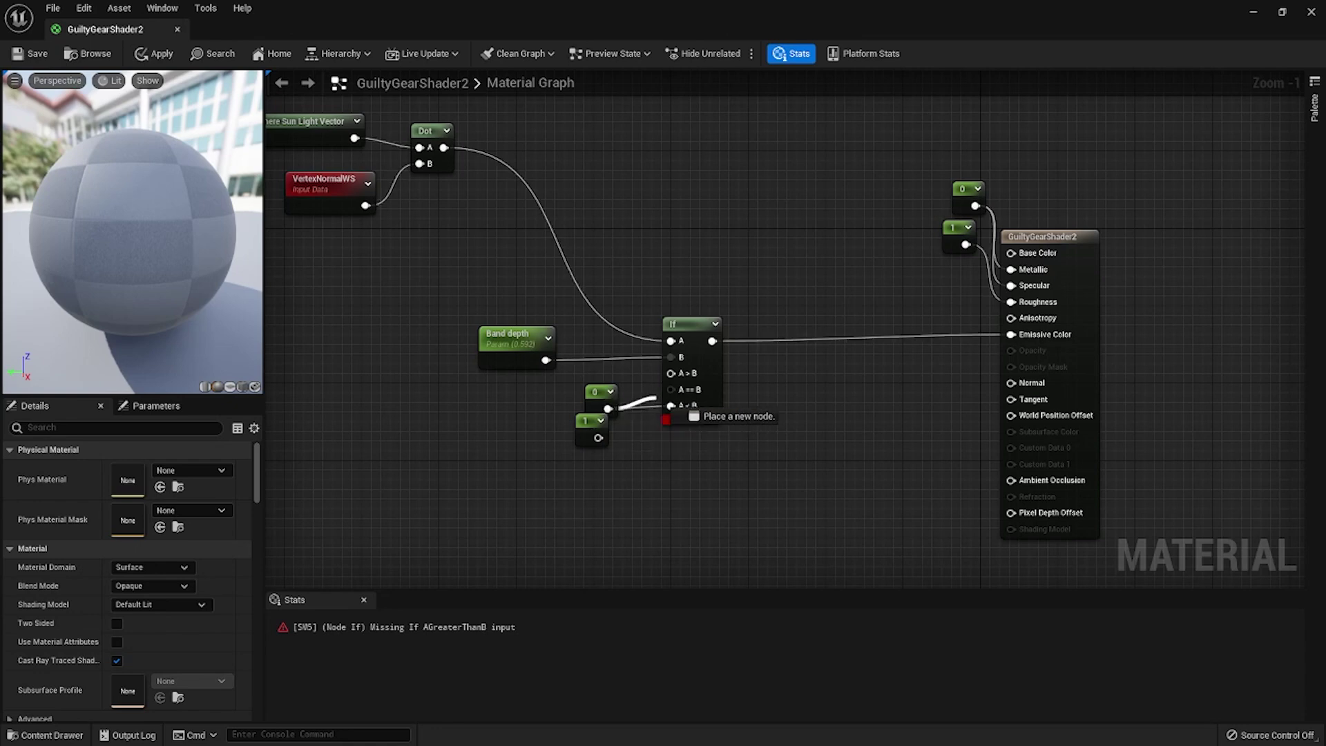
drag(598, 437, 671, 373)
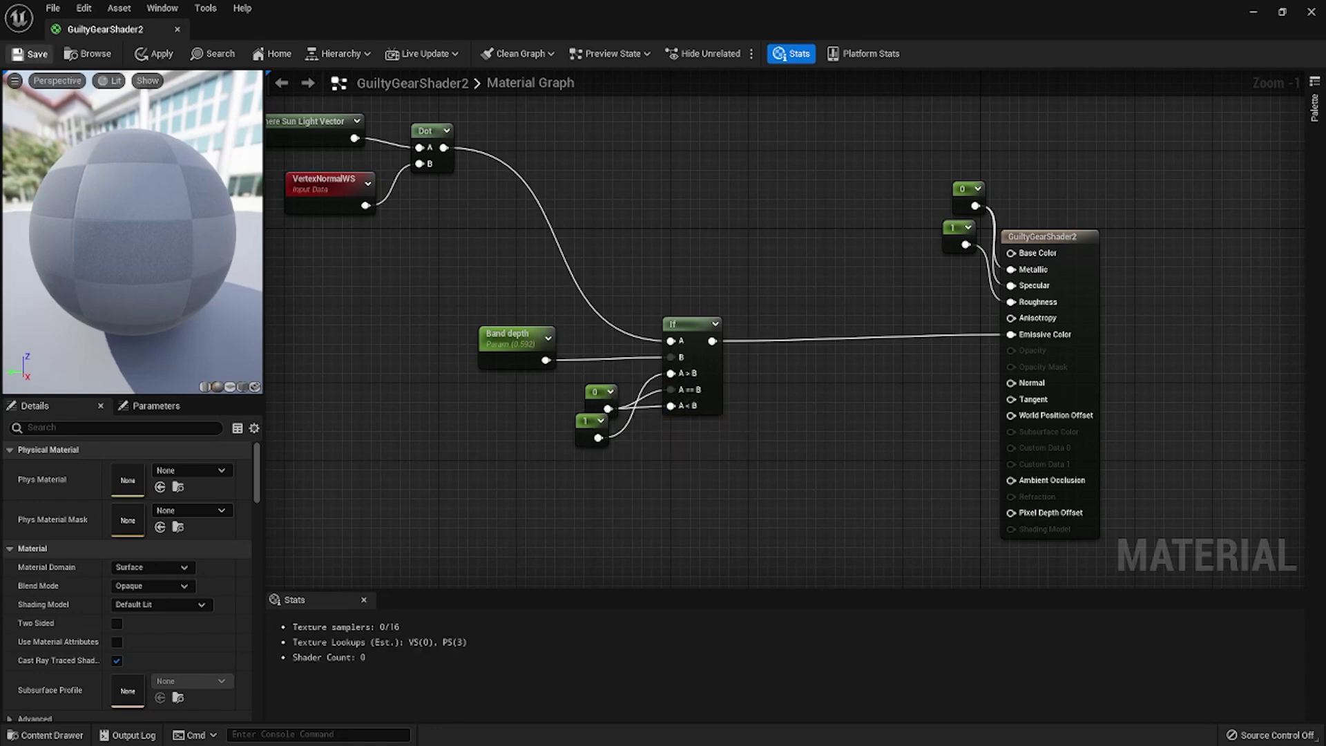
key(ctrl+s)
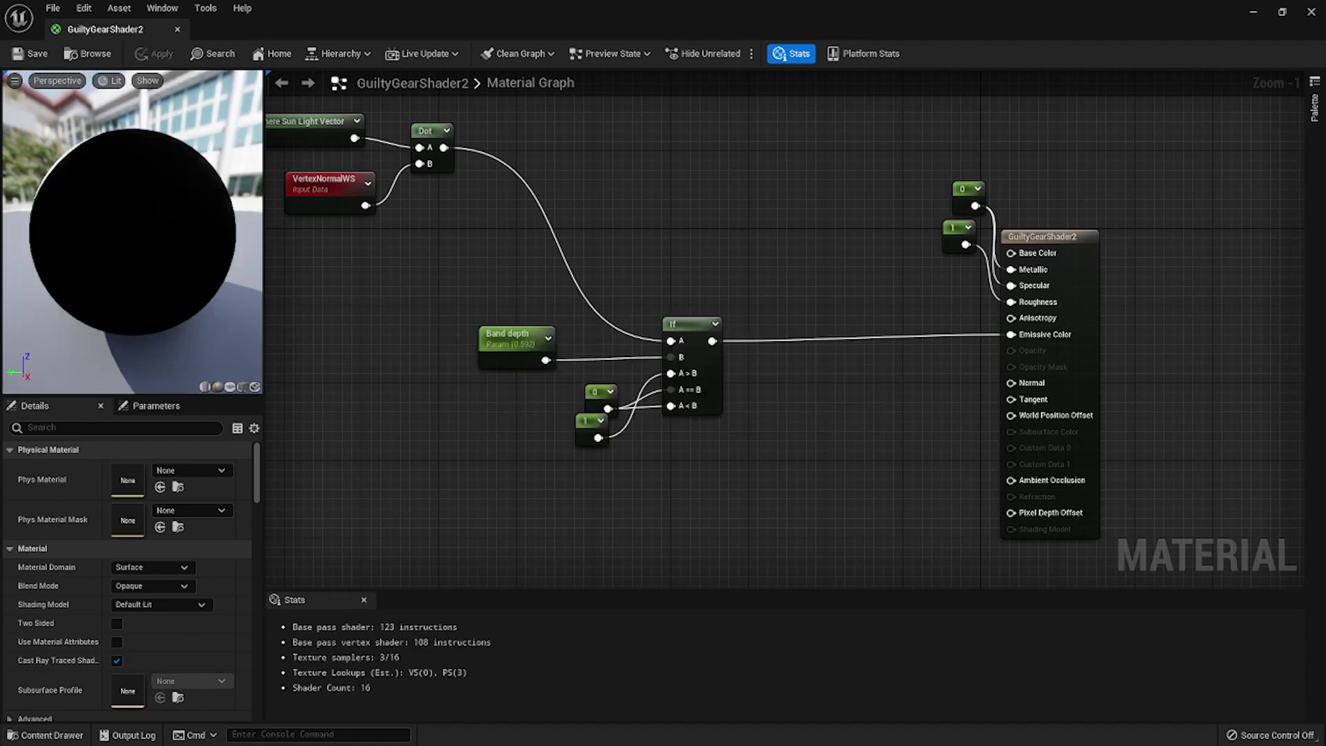
Step: Set the Band depth default to -0.136 and rotate the directional light in the level to test the shadow band
drag(570, 458, 607, 397)
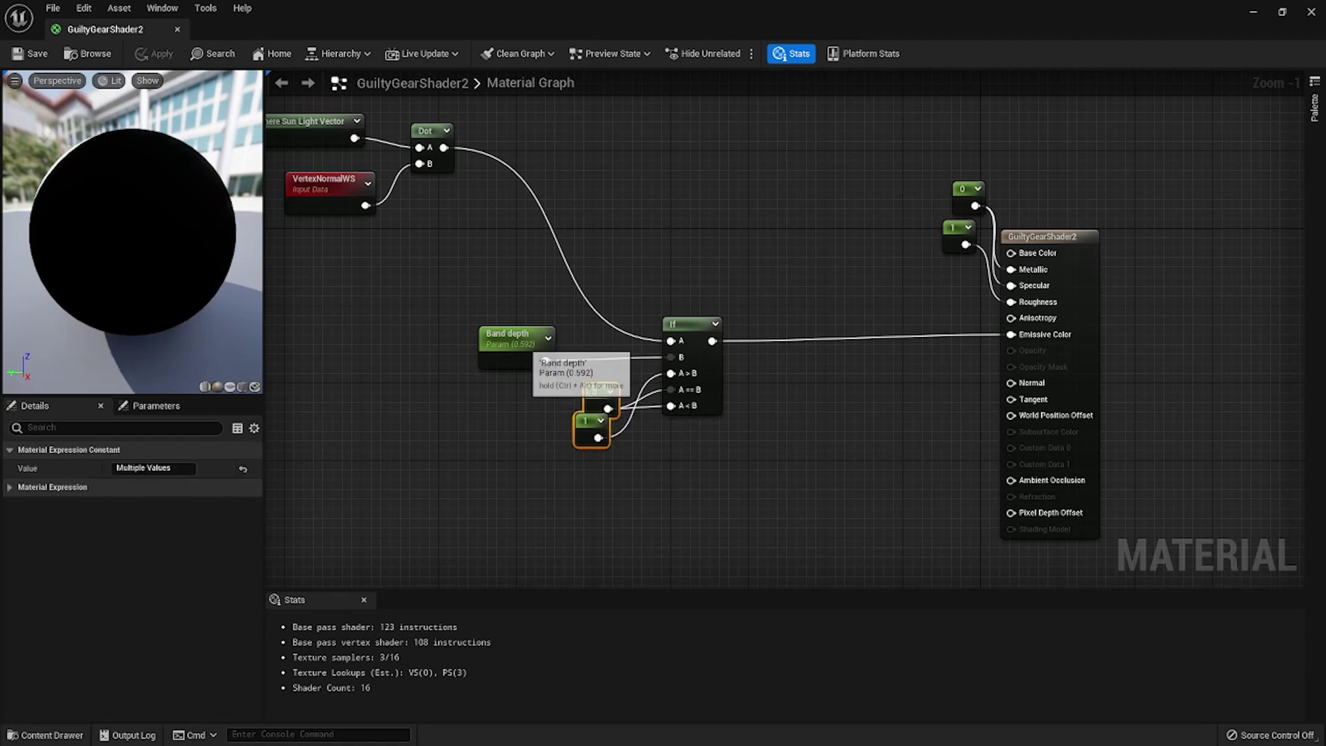
click(524, 345)
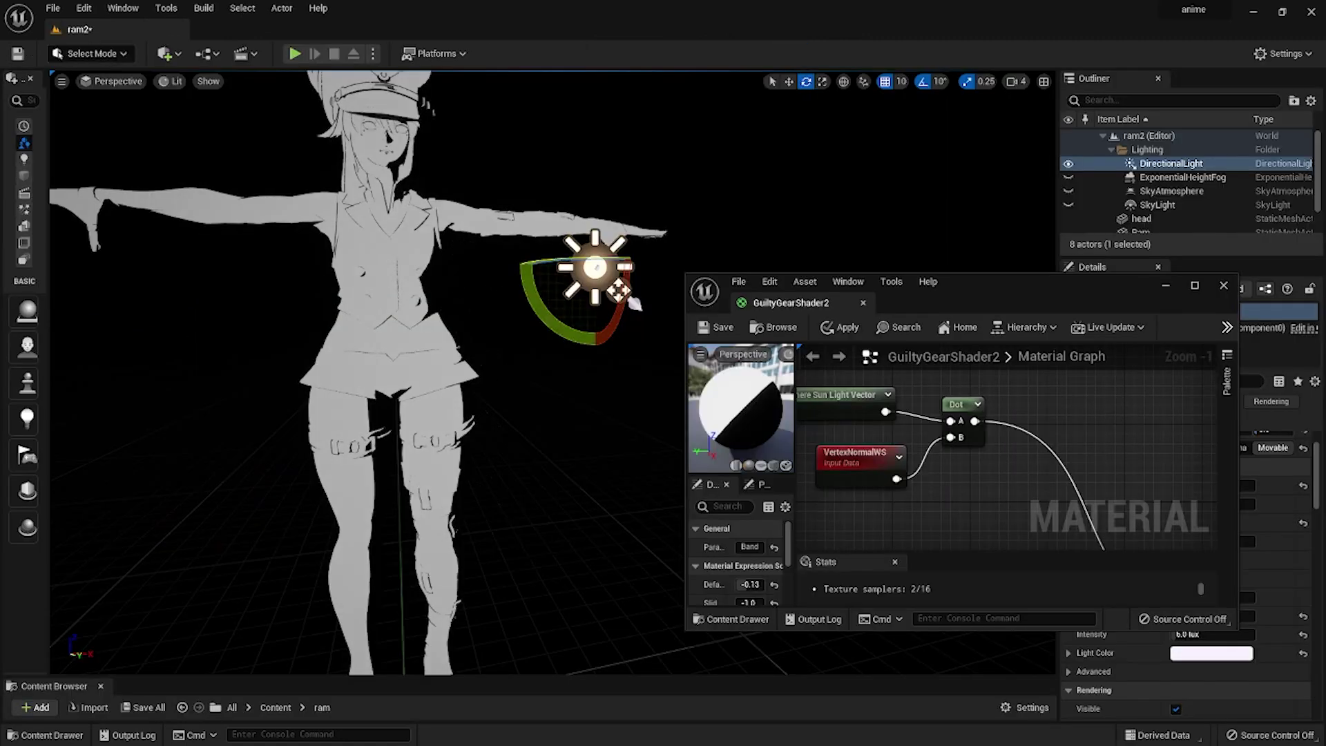
drag(631, 302, 594, 302)
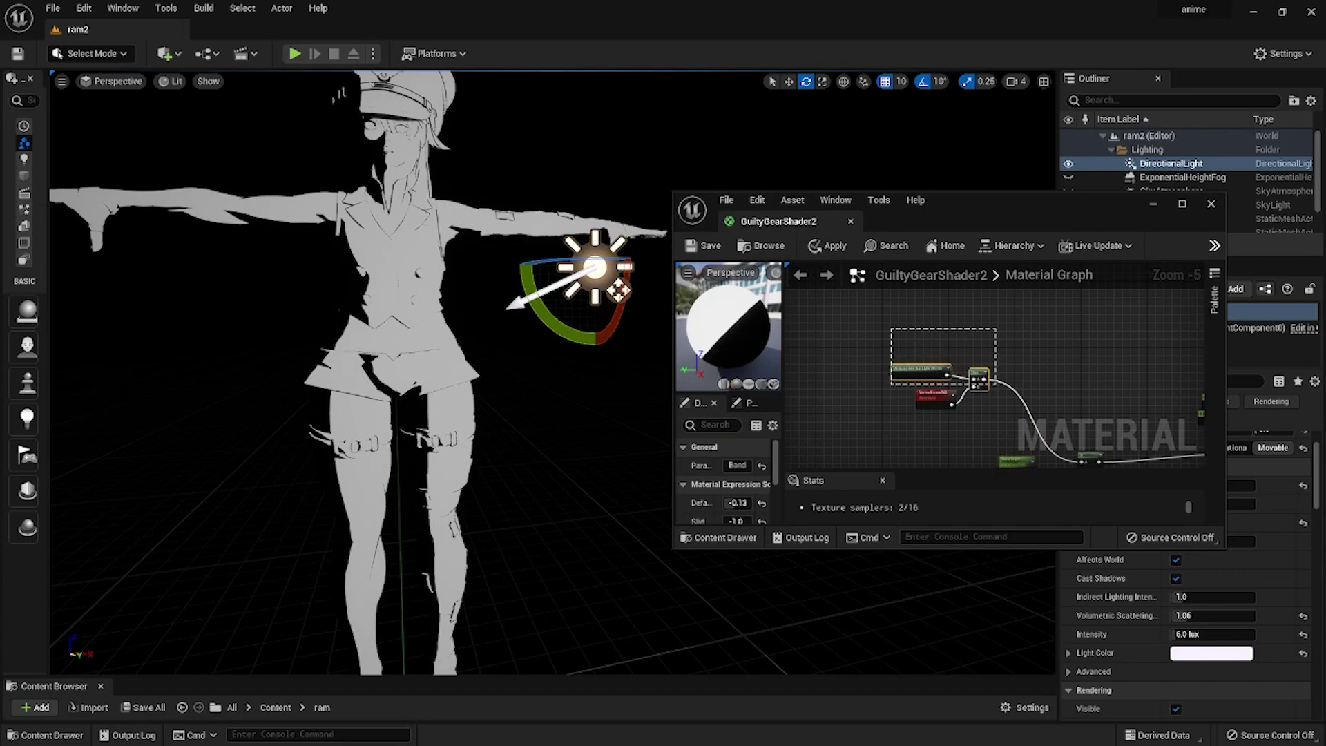
Step: Group the Atmosphere Sun Light Vector, VertexNormalWS and Dot nodes in a comment titled "cell shader light source"
mouse_move(891, 385)
mouse_down()
mouse_move(884, 406)
mouse_move(897, 375)
mouse_up()
click(1182, 204)
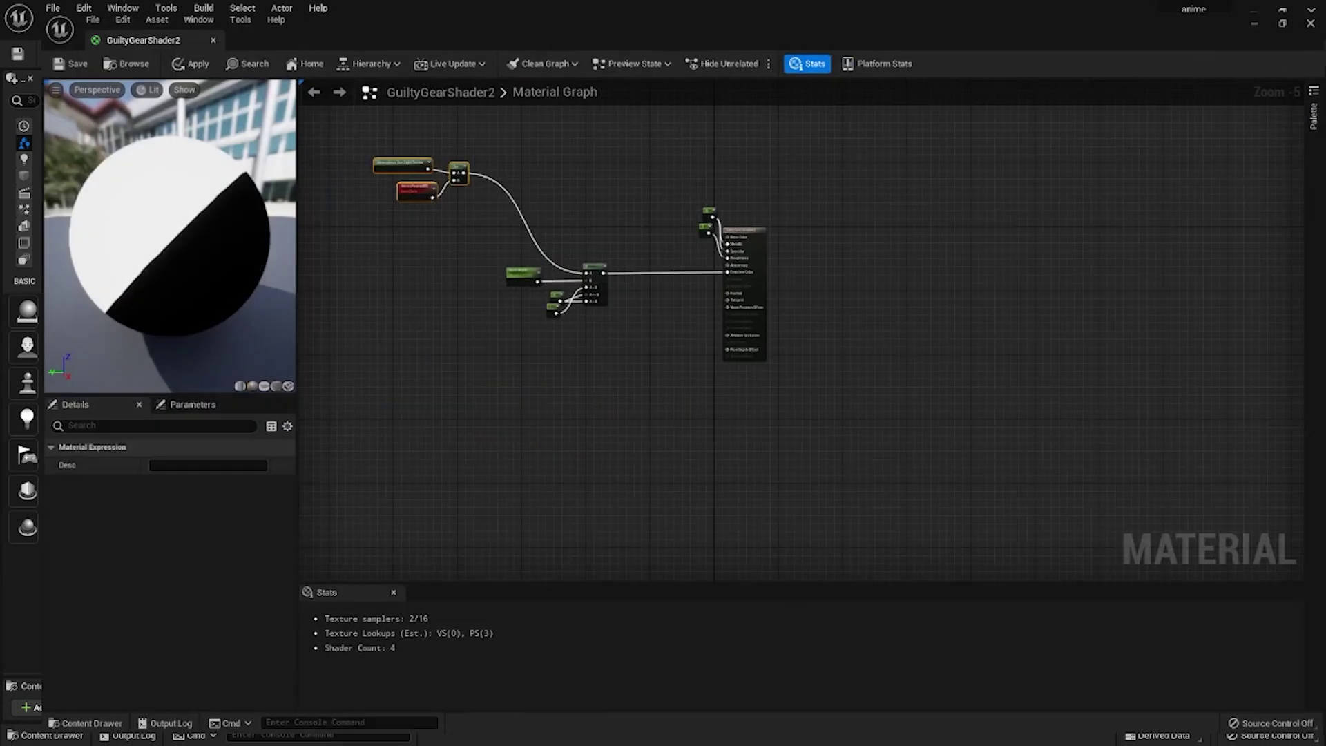
right_drag(759, 290, 931, 370)
scroll(611, 251, up, 3)
right_click(593, 215)
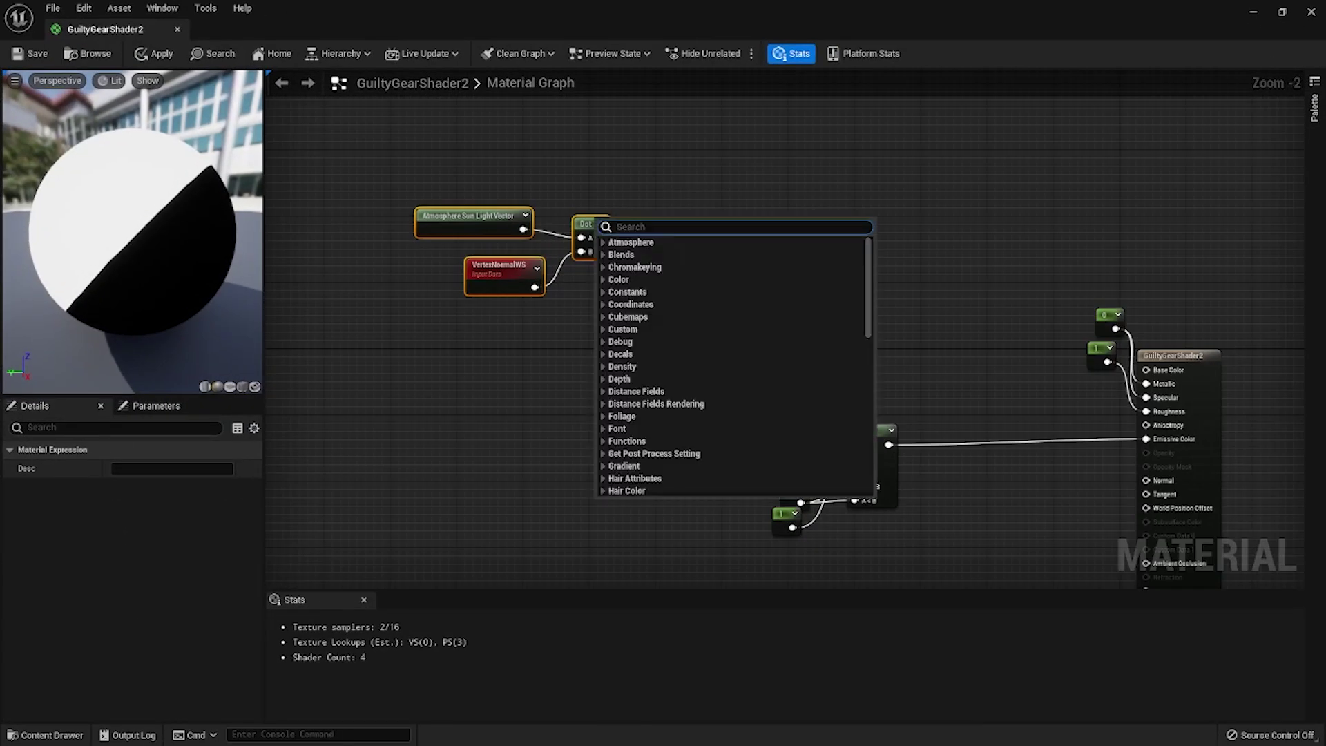
click(522, 230)
right_click(511, 228)
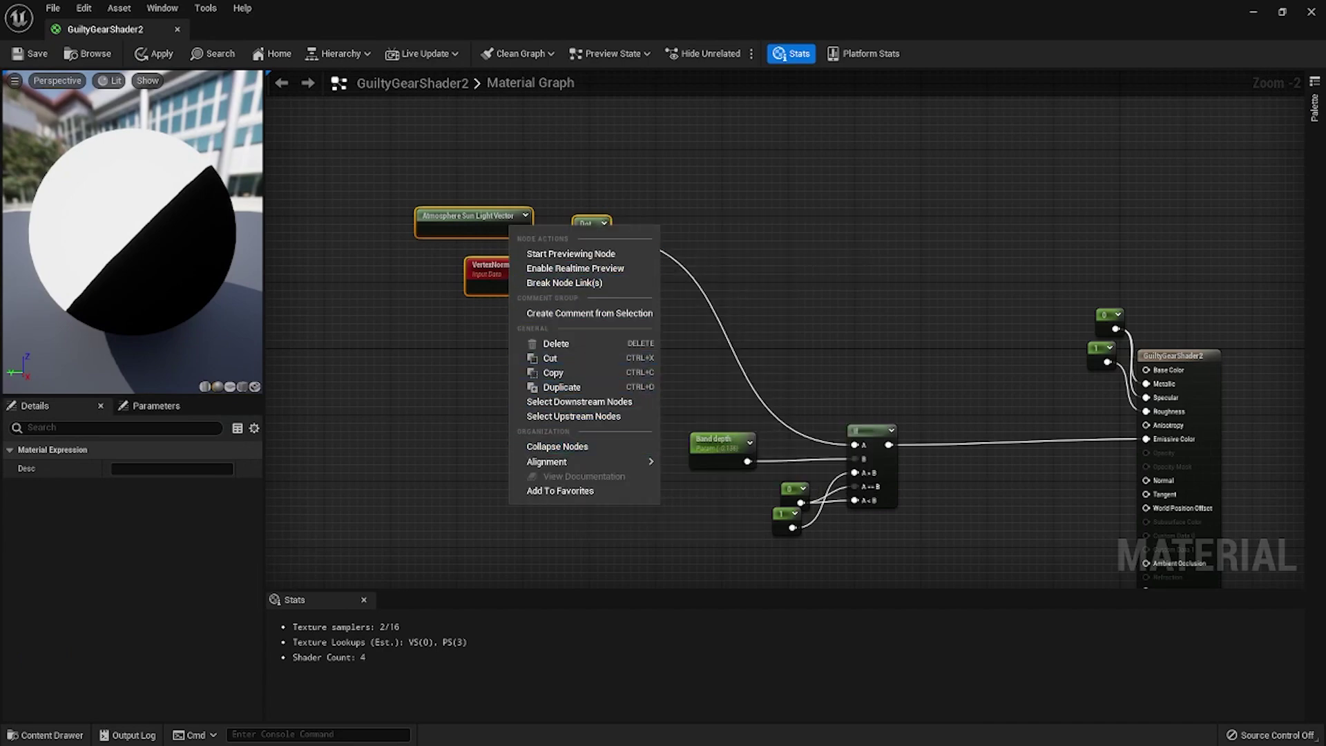
click(588, 312)
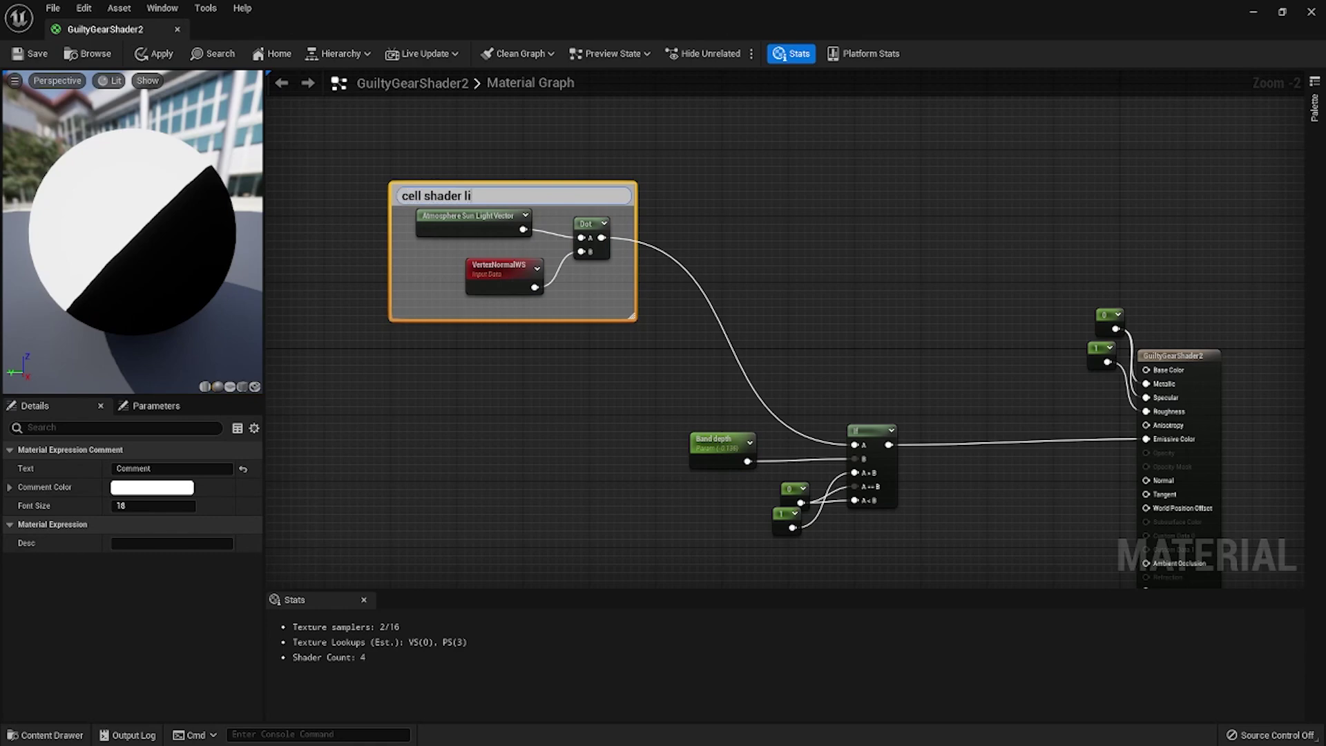
click(778, 250)
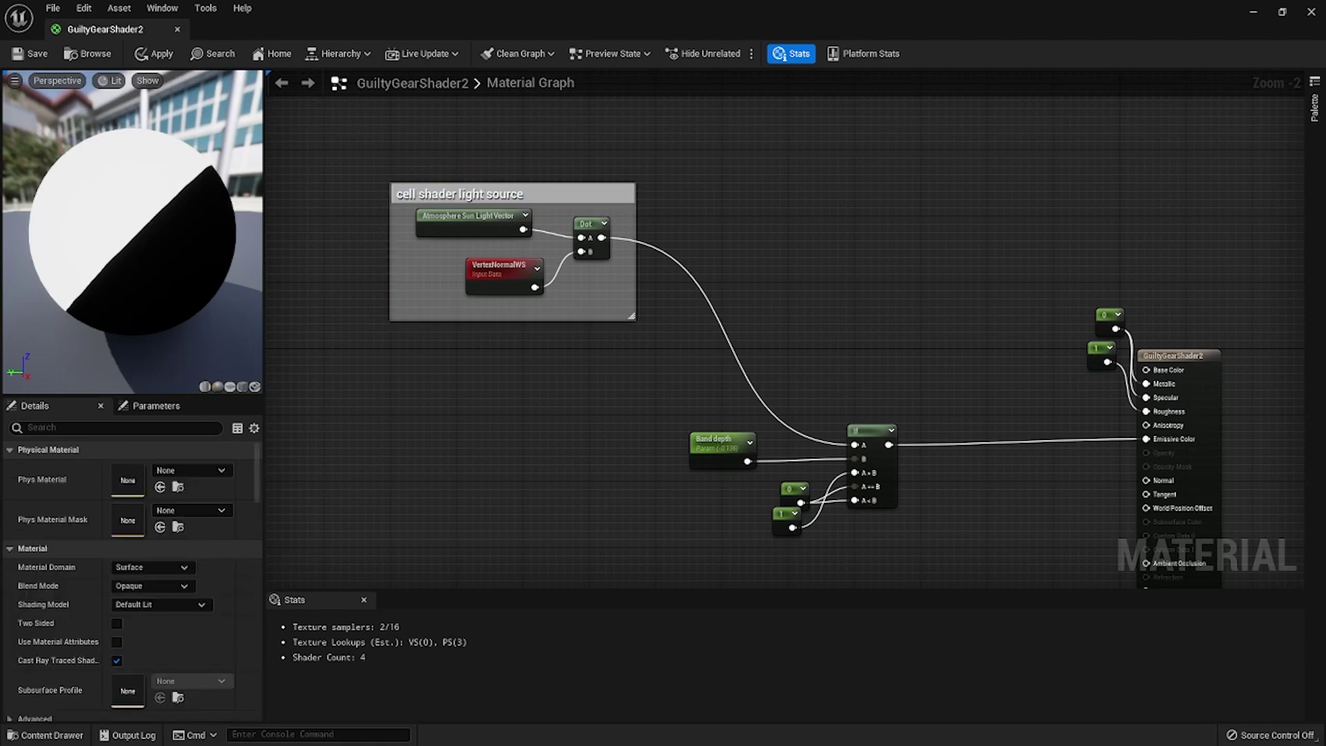
Step: Float the material editor over the level and add the RAM_base, RAM_ilm and RAM_Sss textures to the graph as texture samples
scroll(778, 250, down, 3)
drag(673, 18, 680, 72)
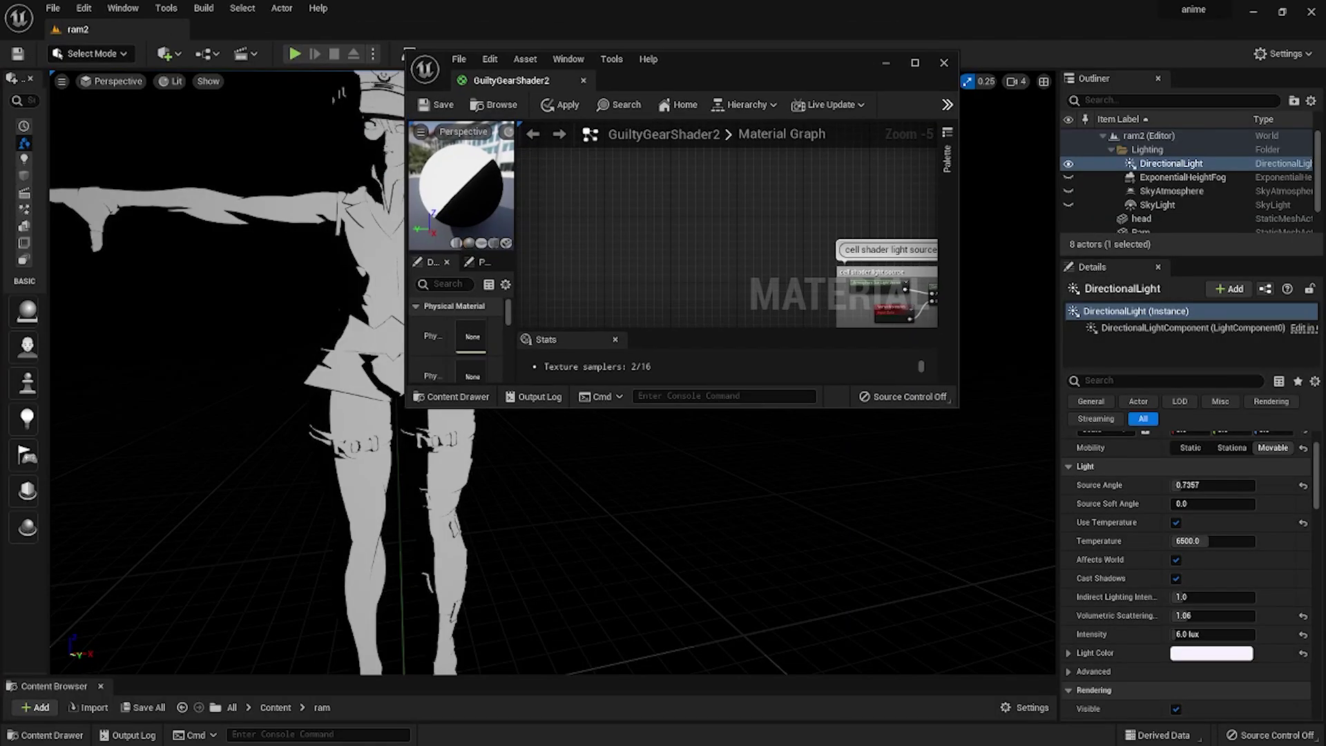
click(45, 735)
drag(831, 623, 606, 227)
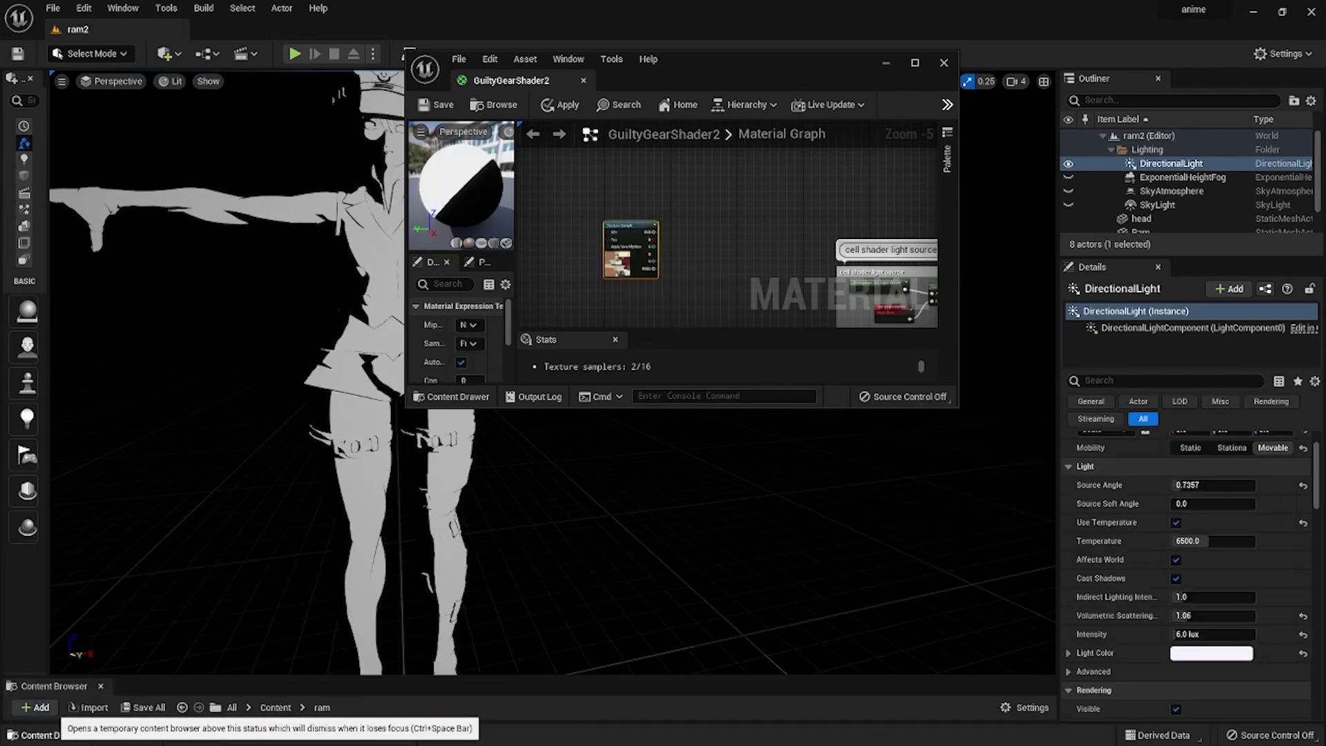
click(45, 735)
drag(957, 623, 559, 291)
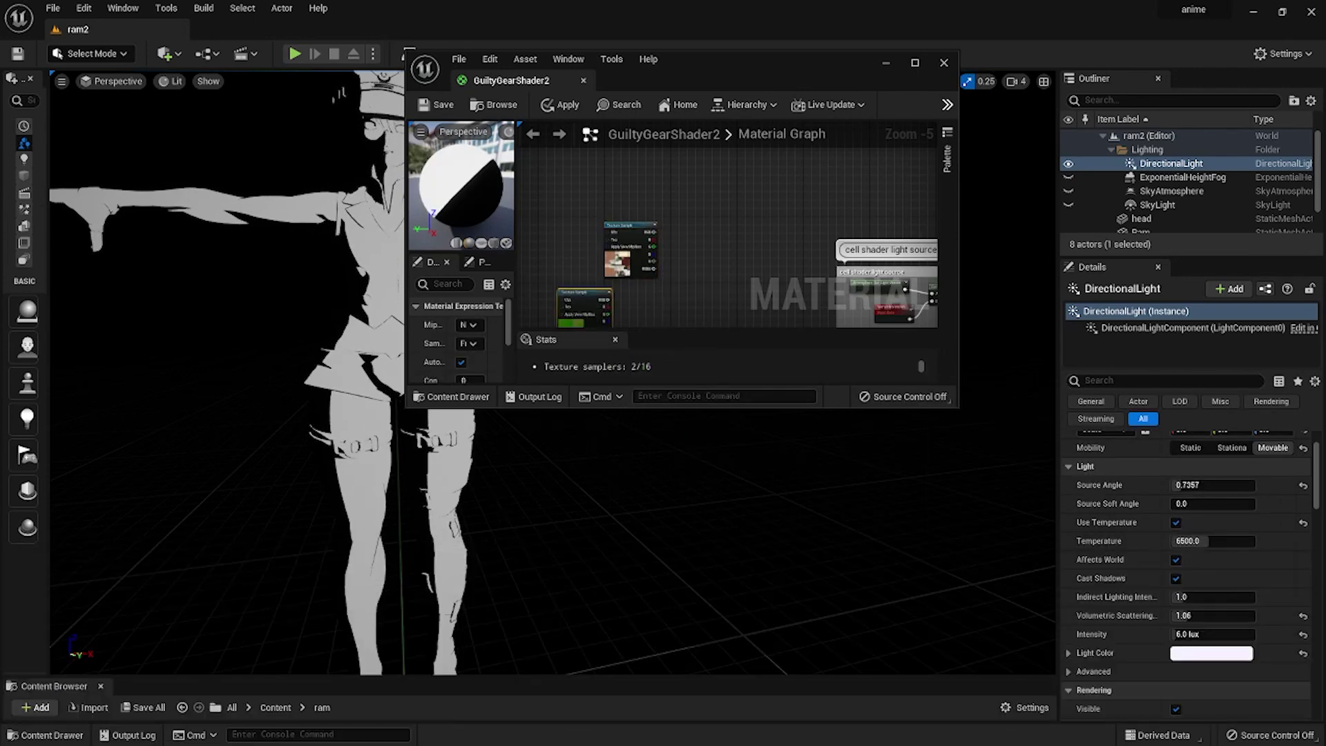
click(45, 734)
drag(1021, 627, 684, 270)
scroll(728, 228, down, 2)
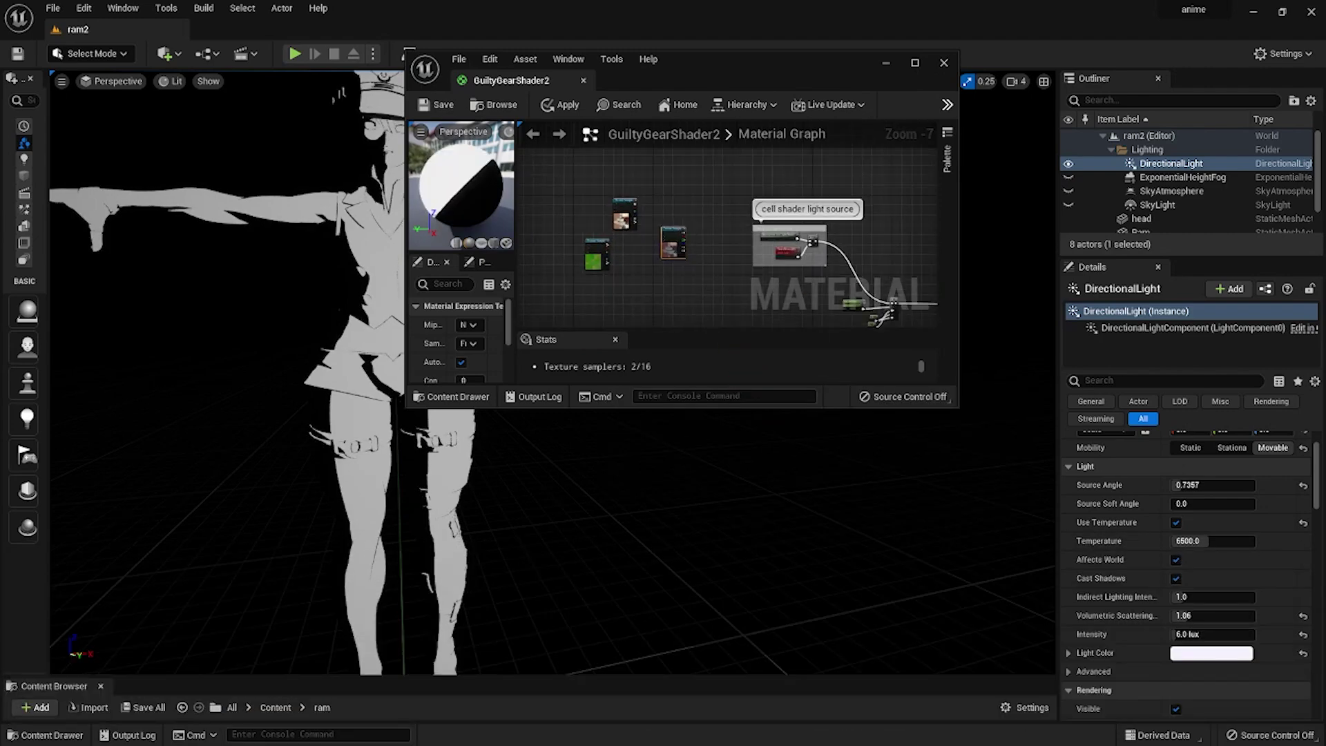
Step: Move the RAM_base sample near the If node, shift the two constants aside, and connect its RGB output to A > B
click(915, 62)
scroll(556, 286, up, 3)
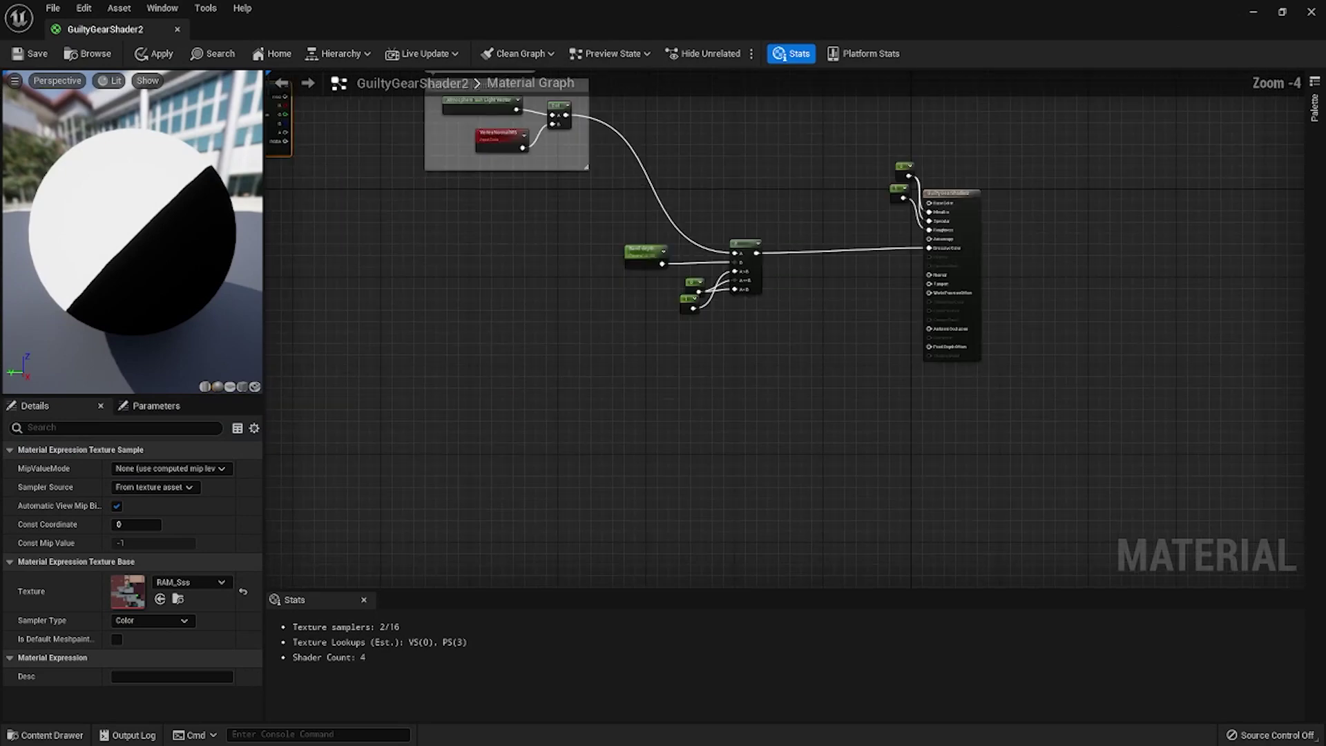
right_drag(556, 286, 750, 351)
drag(345, 102, 791, 378)
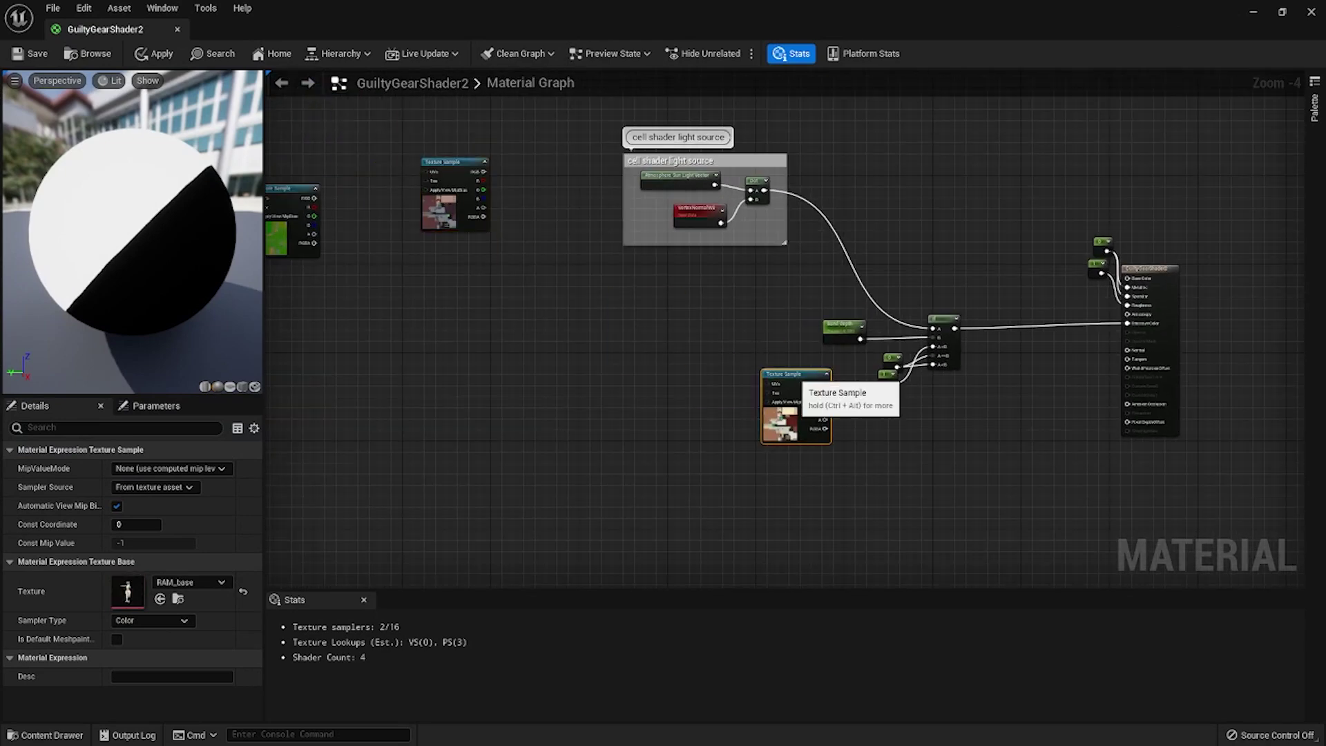
scroll(837, 381, up, 1)
scroll(821, 353, up, 1)
drag(918, 385, 846, 364)
drag(922, 355, 929, 427)
drag(813, 387, 982, 332)
Step: Move the RAM_Sss texture sample closer to the RAM_base sample and save the material
scroll(443, 233, down, 1)
right_drag(444, 233, 610, 335)
drag(421, 173, 636, 339)
click(29, 54)
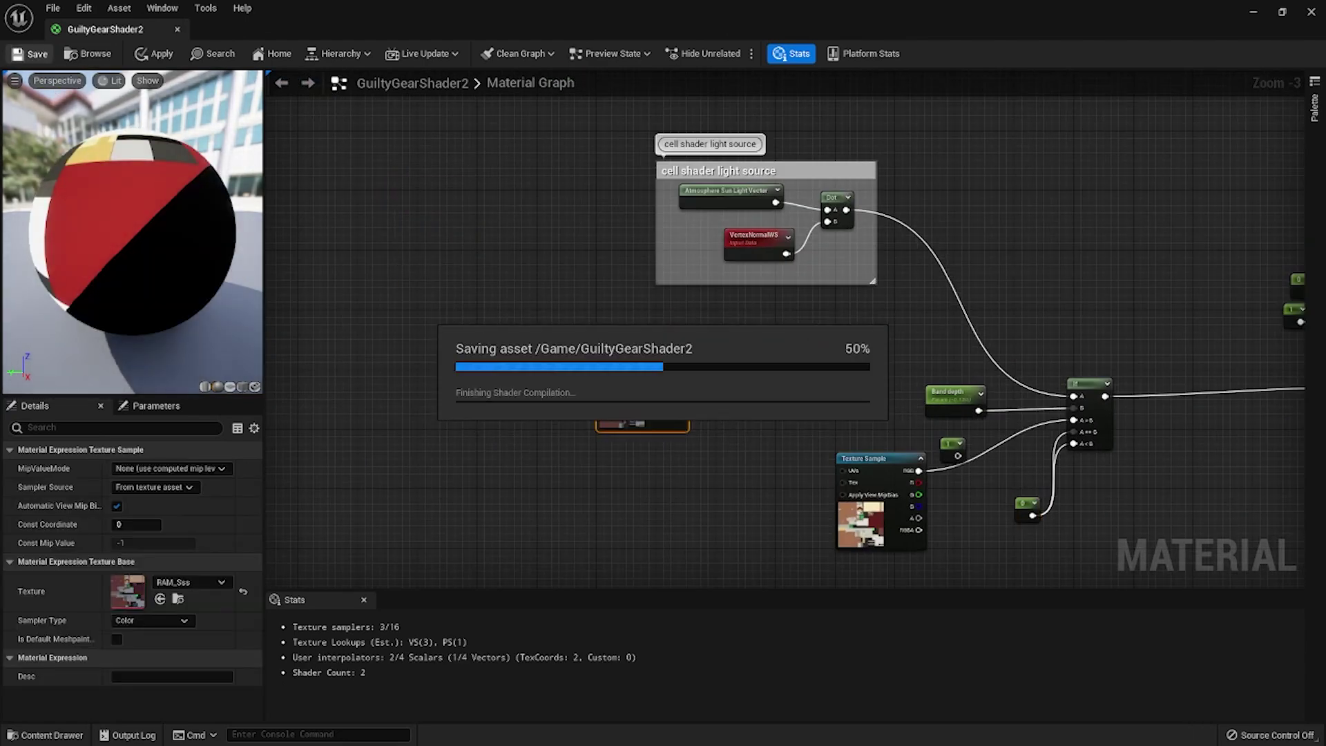
Step: Float the material editor over the level and rotate the directional light to test the textured banding on the character
click(1282, 12)
drag(553, 276, 608, 277)
mouse_move(1011, 197)
mouse_down()
mouse_move(909, 128)
mouse_move(845, 121)
mouse_up()
Step: Place the RAM_Sss sample beside the If node, connect its RGB output to A == B and A < B, and save the material
scroll(828, 285, down, 2)
right_drag(828, 285, 594, 167)
drag(661, 241, 712, 282)
scroll(863, 314, up, 2)
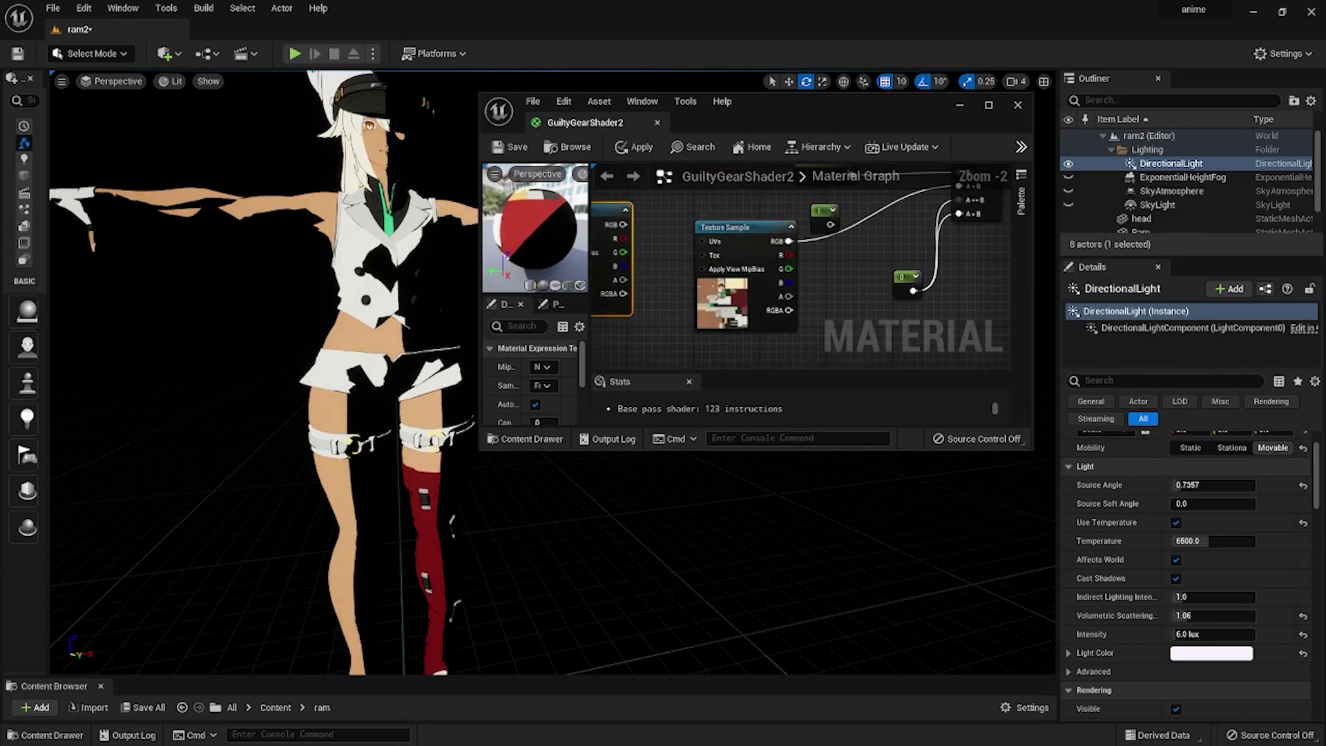
scroll(890, 275, down, 1)
click(988, 105)
scroll(497, 117, up, 3)
drag(609, 229, 667, 278)
drag(278, 150, 689, 154)
drag(602, 302, 691, 139)
click(33, 53)
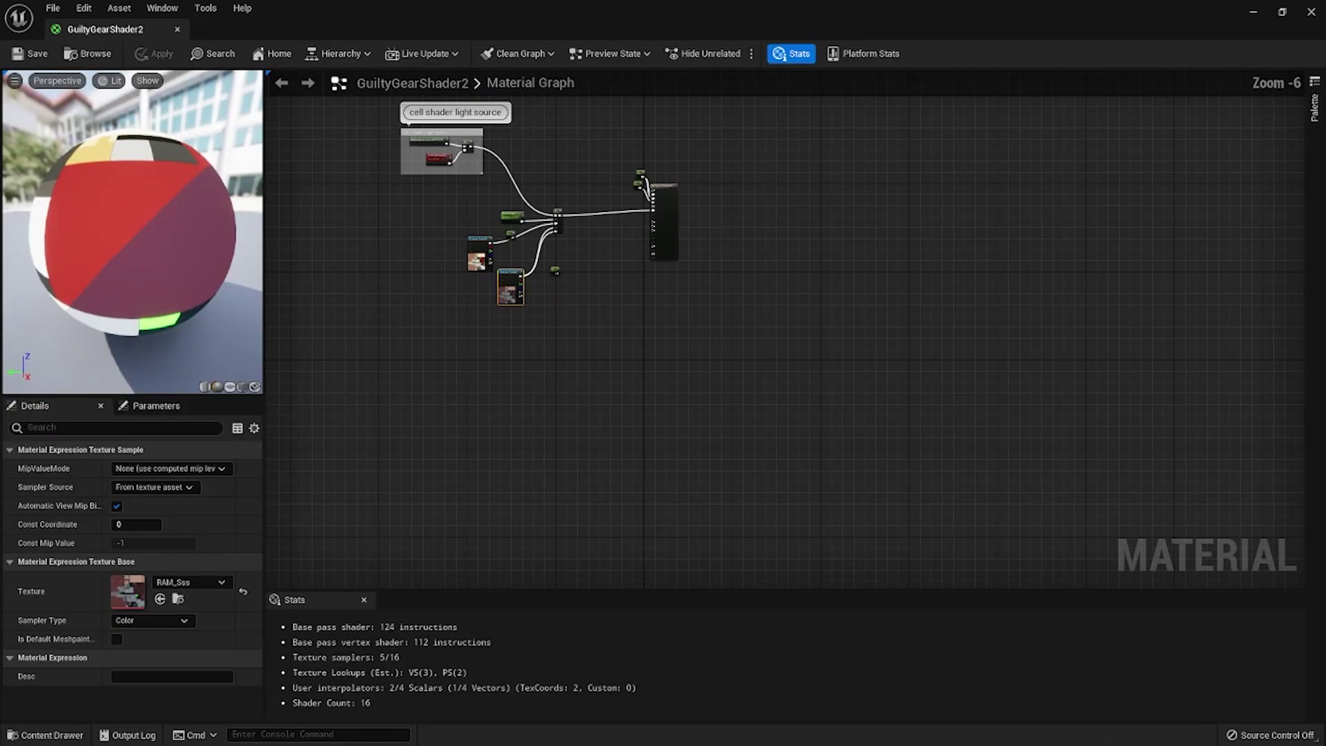
Step: Move the RAM_base sample away from the If node and delete the two unconnected constants beside it
drag(580, 228, 325, 228)
click(635, 207)
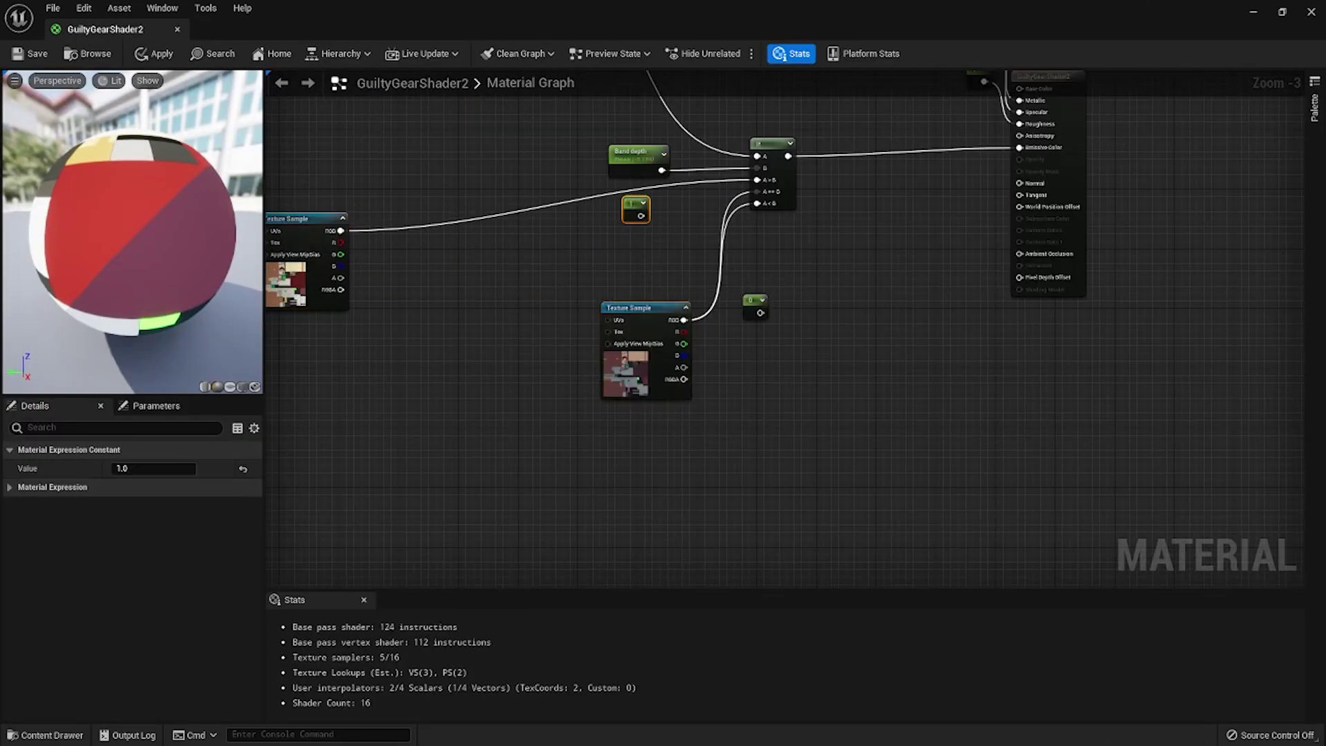
key(Delete)
click(754, 302)
key(Delete)
Step: Move the Band depth parameter below the If node and rename it "Shadow Band depth"
scroll(698, 241, up, 2)
right_drag(697, 242, 740, 310)
drag(655, 196, 806, 377)
click(807, 377)
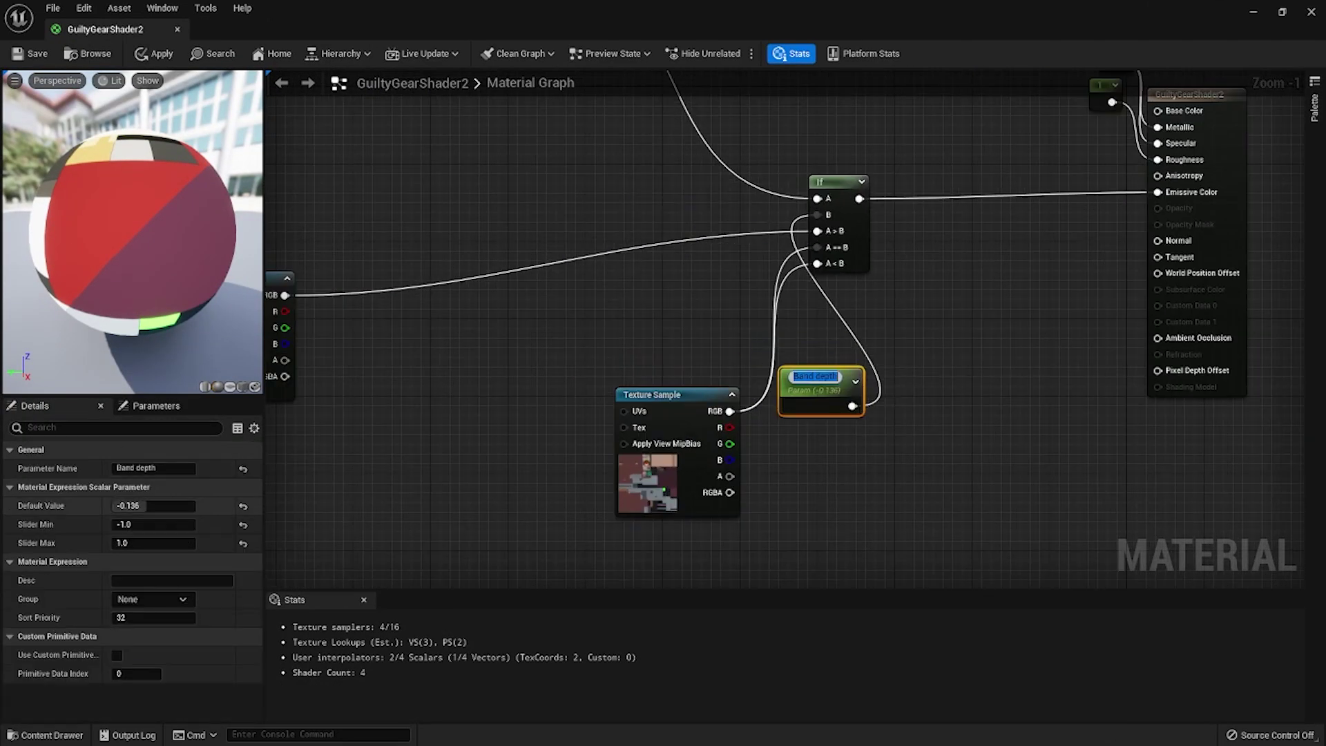
click(136, 467)
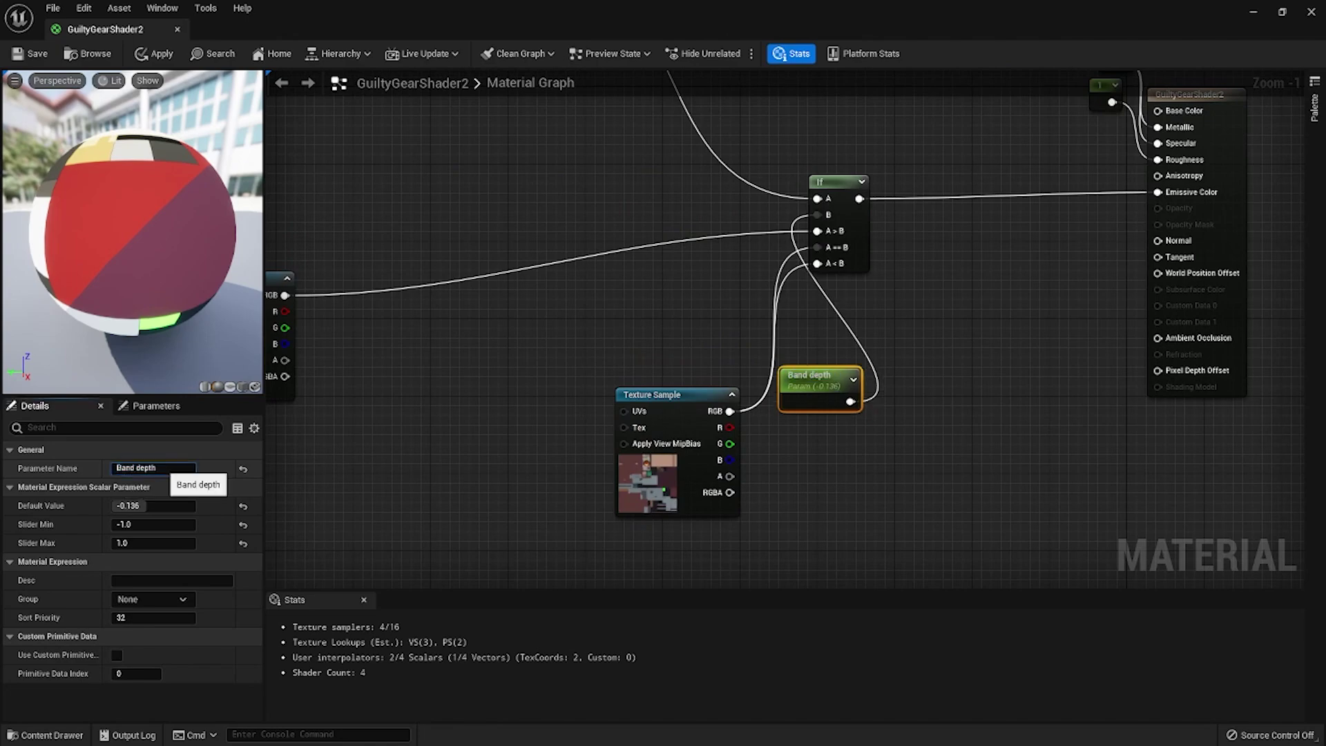
text(Shadow)
click(442, 407)
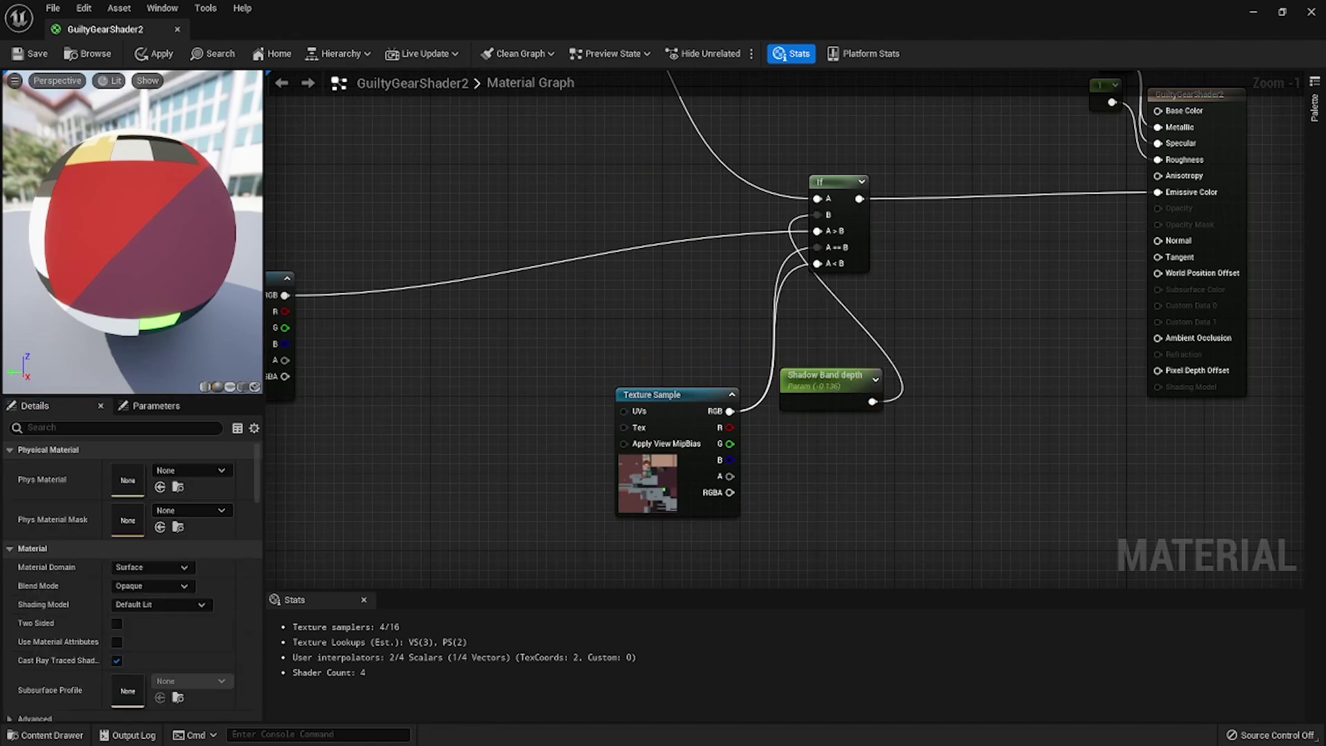
Step: Spread out the RAM_Sss and RAM_base texture samples and place the RAM_ilm sample directly below RAM_base
drag(670, 396, 592, 328)
right_drag(464, 342, 708, 362)
drag(490, 300, 451, 223)
scroll(521, 241, down, 3)
right_drag(406, 190, 559, 329)
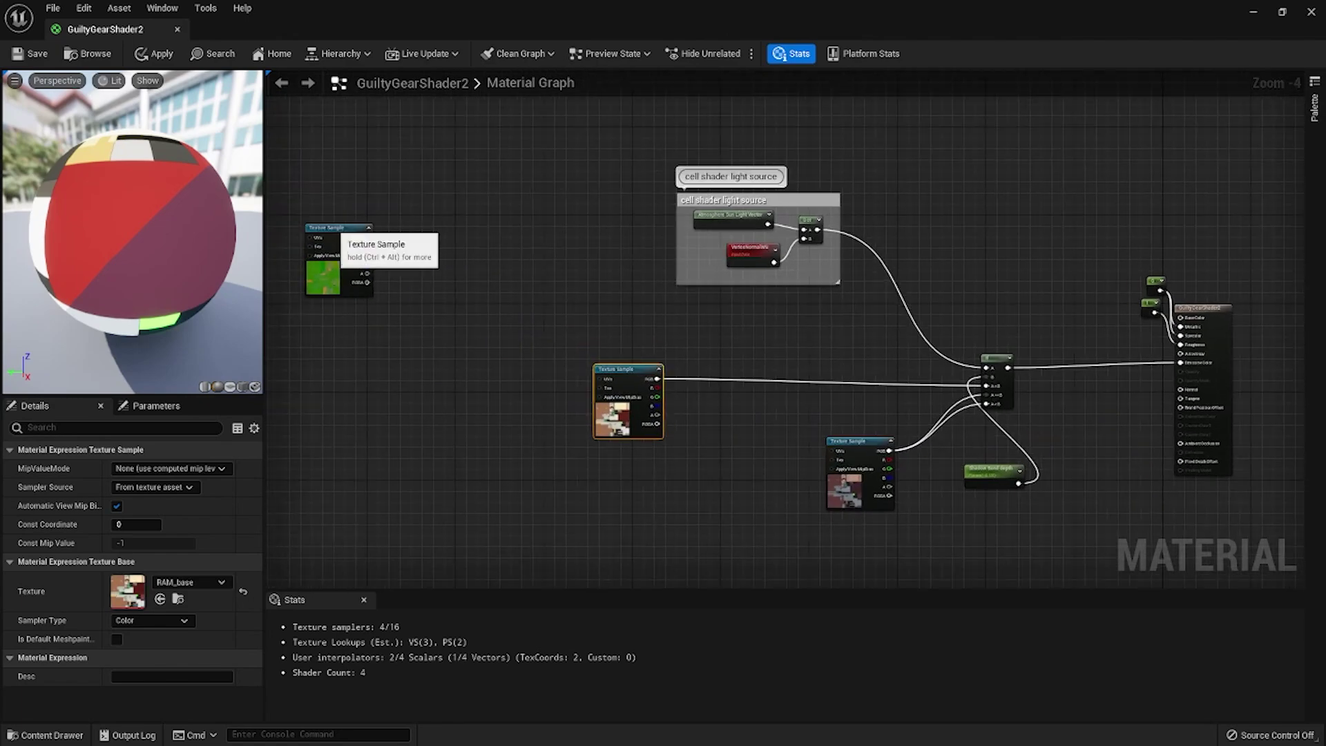
drag(342, 236, 606, 475)
scroll(630, 484, up, 2)
Step: Add a Multiply node fed by the RAM_base RGB output, then duplicate it and place the copy above the RAM_base sample
drag(667, 329, 742, 378)
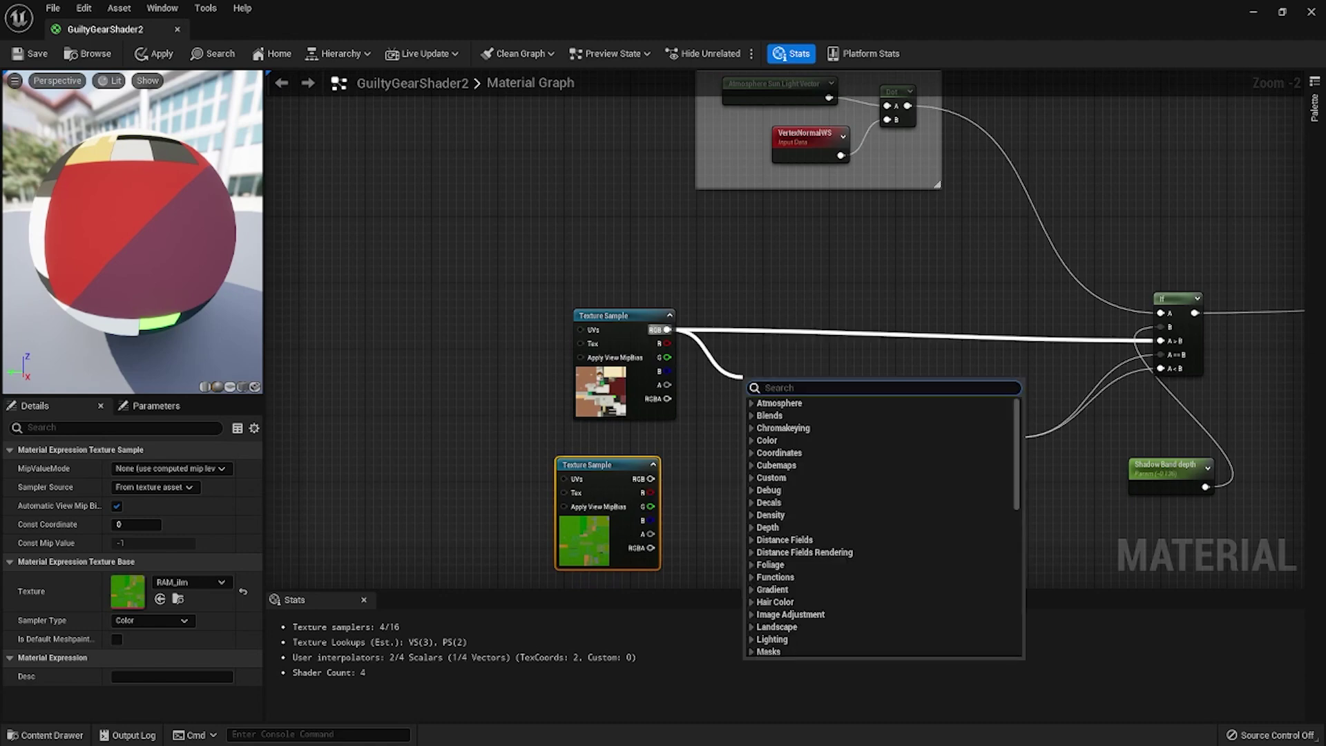
text(mu)
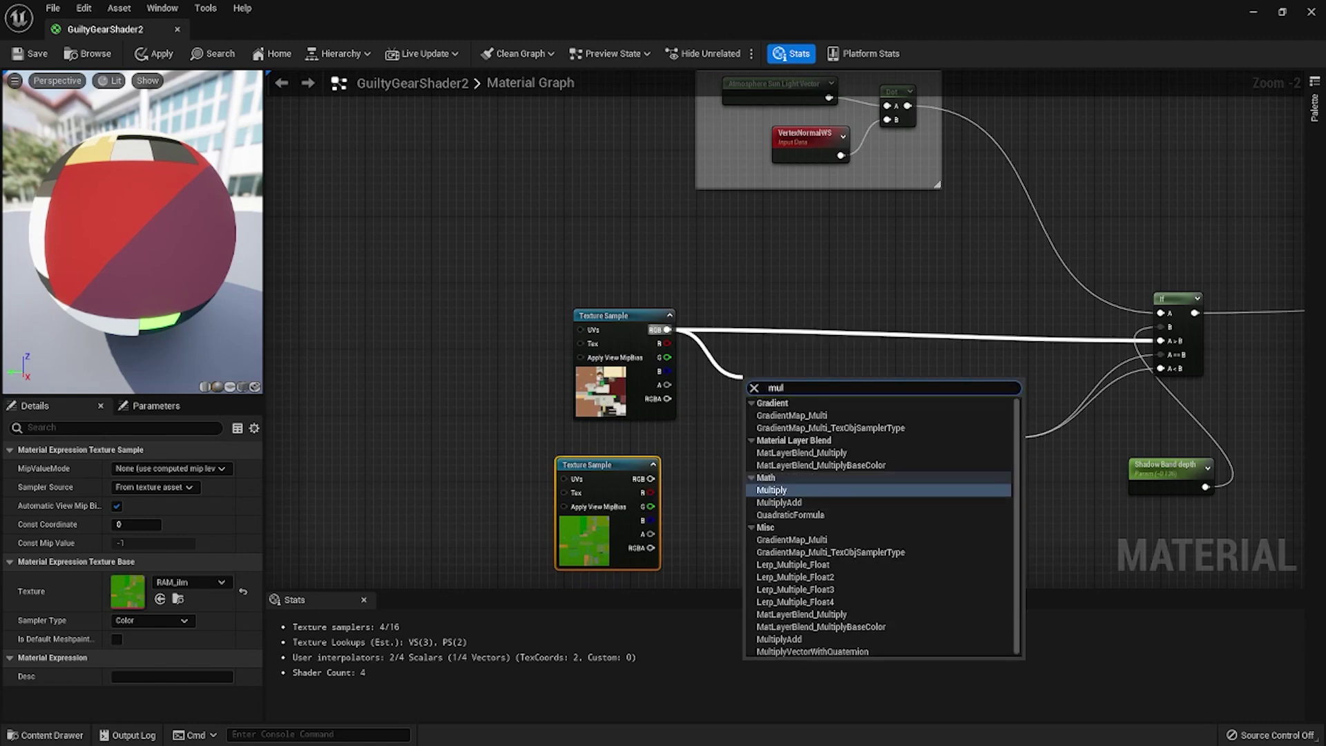
text(l)
key(Return)
right_click(768, 395)
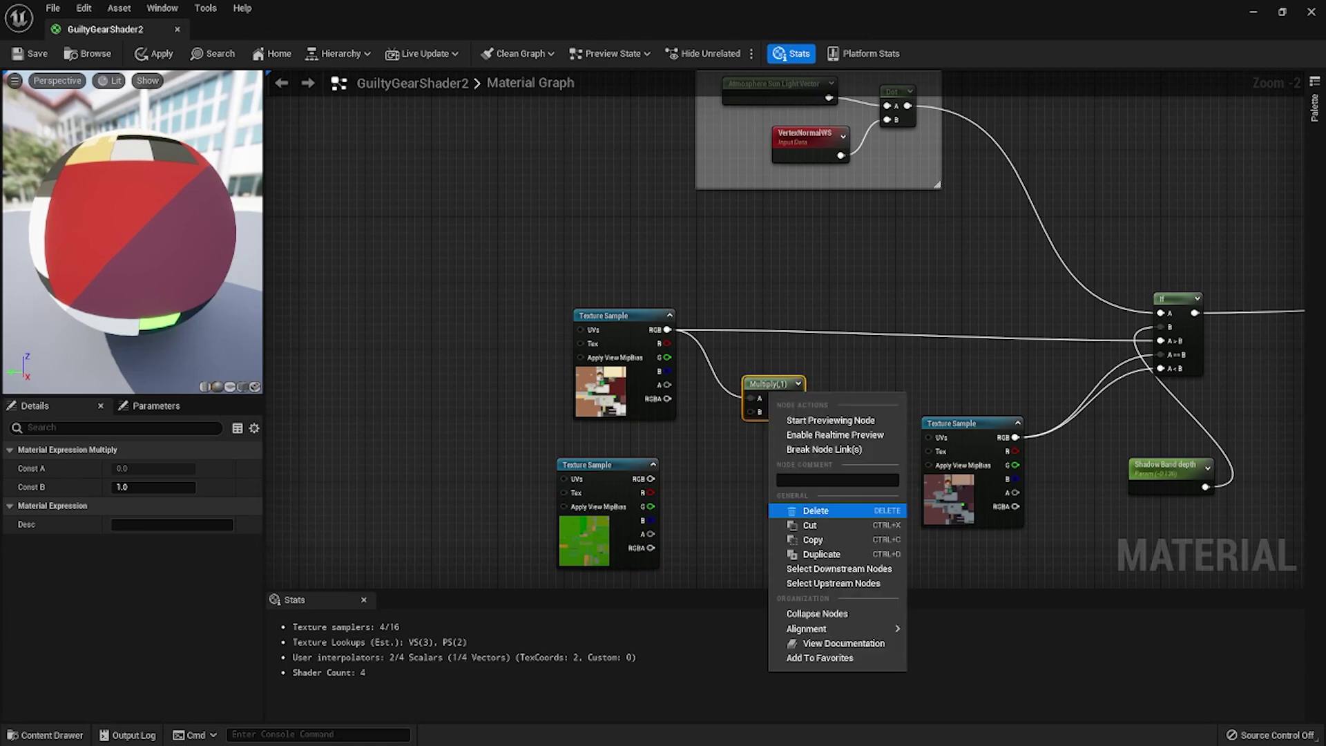
click(822, 554)
drag(809, 400, 595, 175)
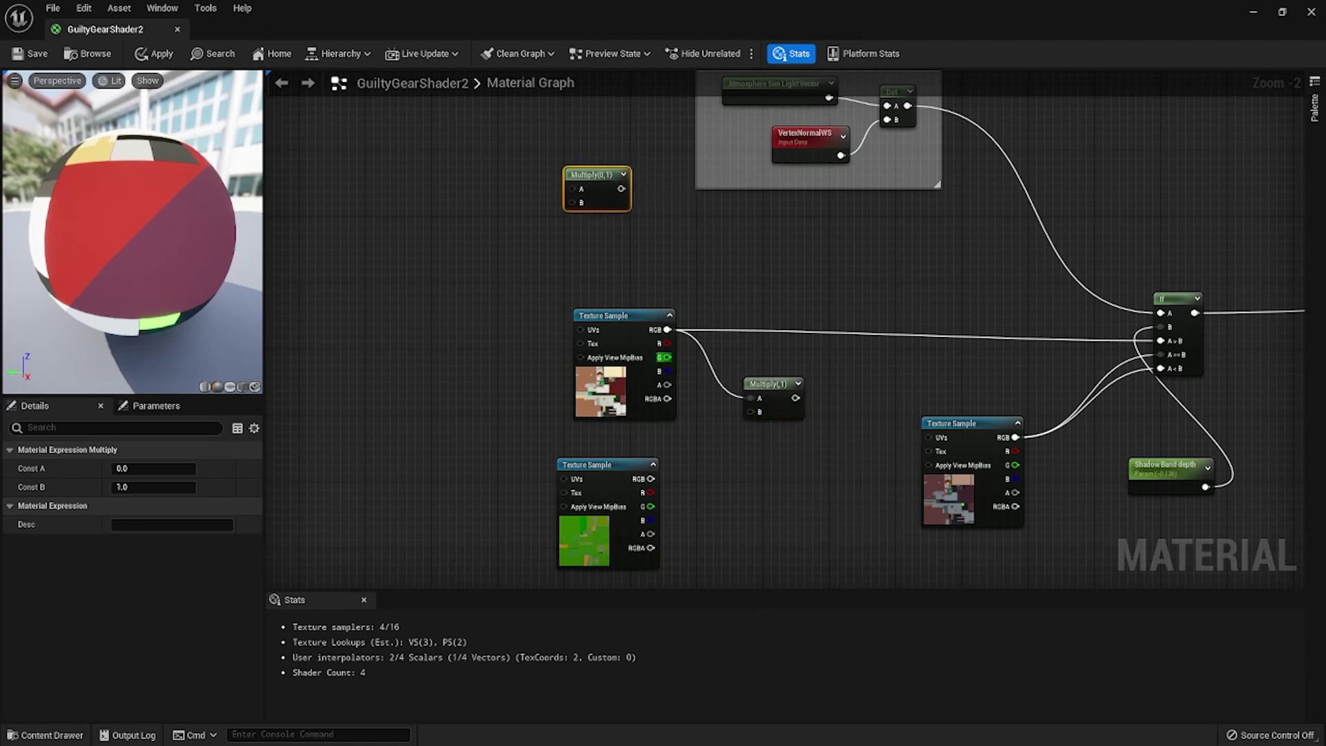
Step: Feed the RAM_ilm alpha output into the Multiply node's B input, connect its result to the If node's A > B input, and save
drag(650, 534, 753, 413)
right_drag(780, 391, 702, 388)
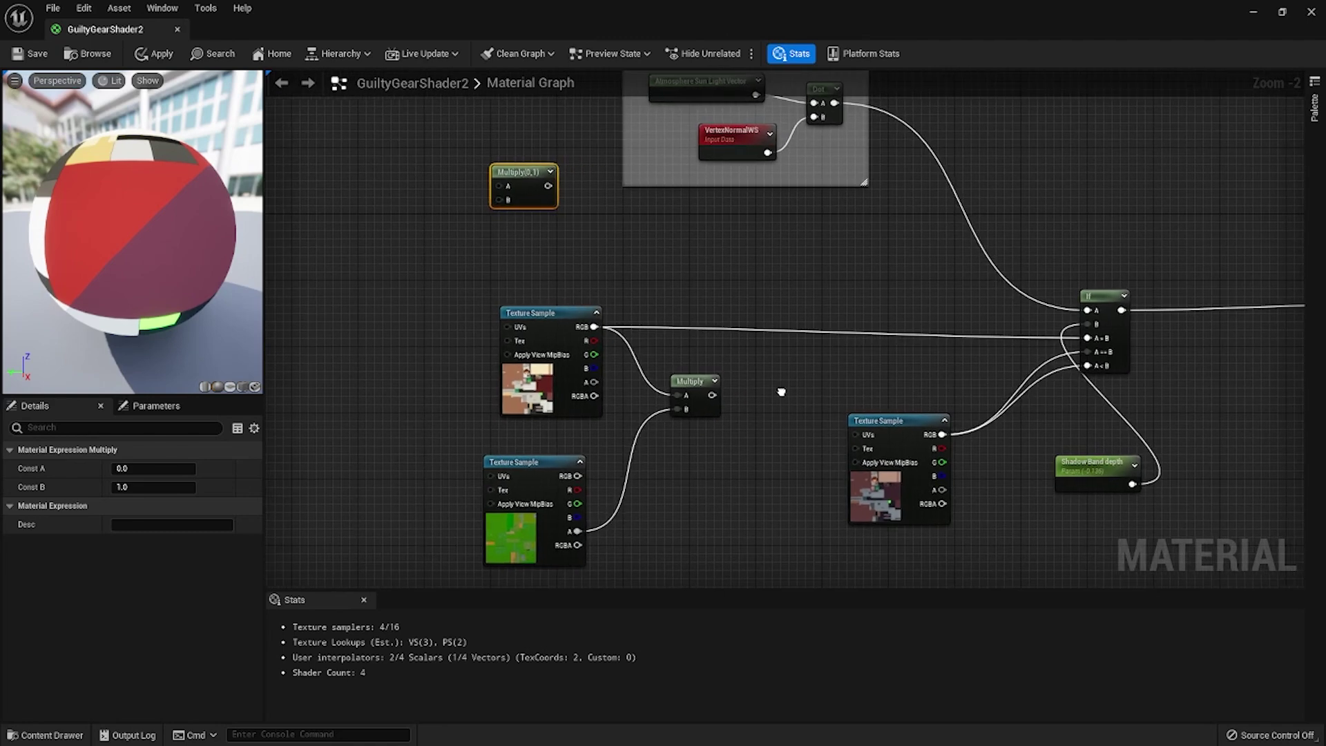
drag(705, 395, 1084, 338)
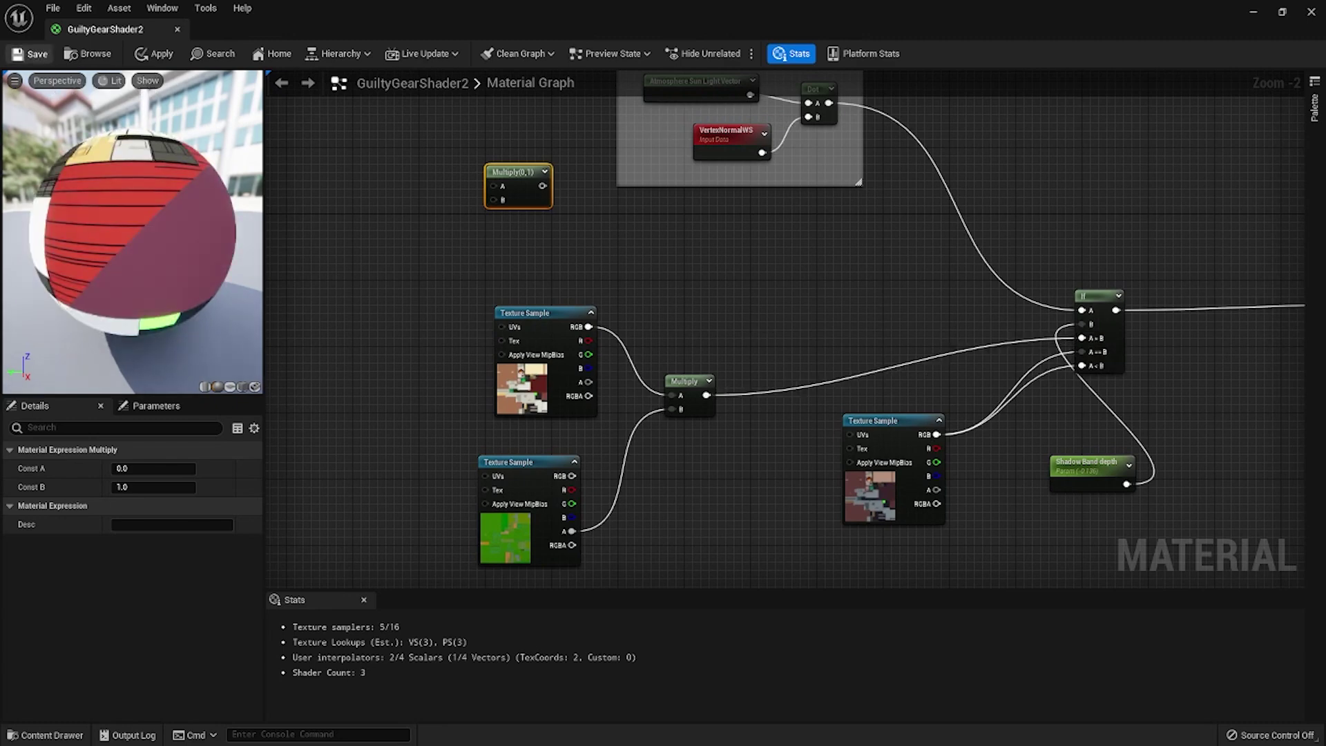
click(29, 54)
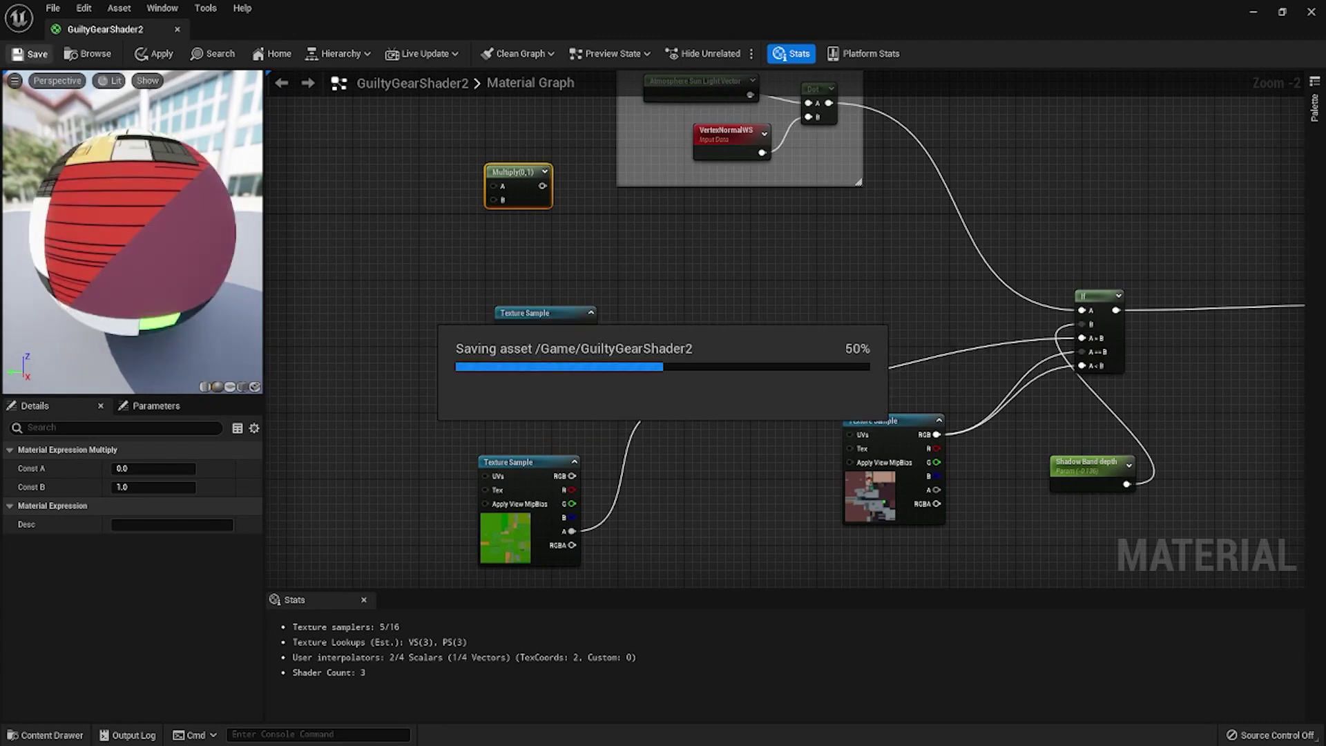
Step: Line up the RAM_base and RAM_ilm samples and frame the RAM_base sample in a comment box titled "base color"
drag(547, 314, 512, 297)
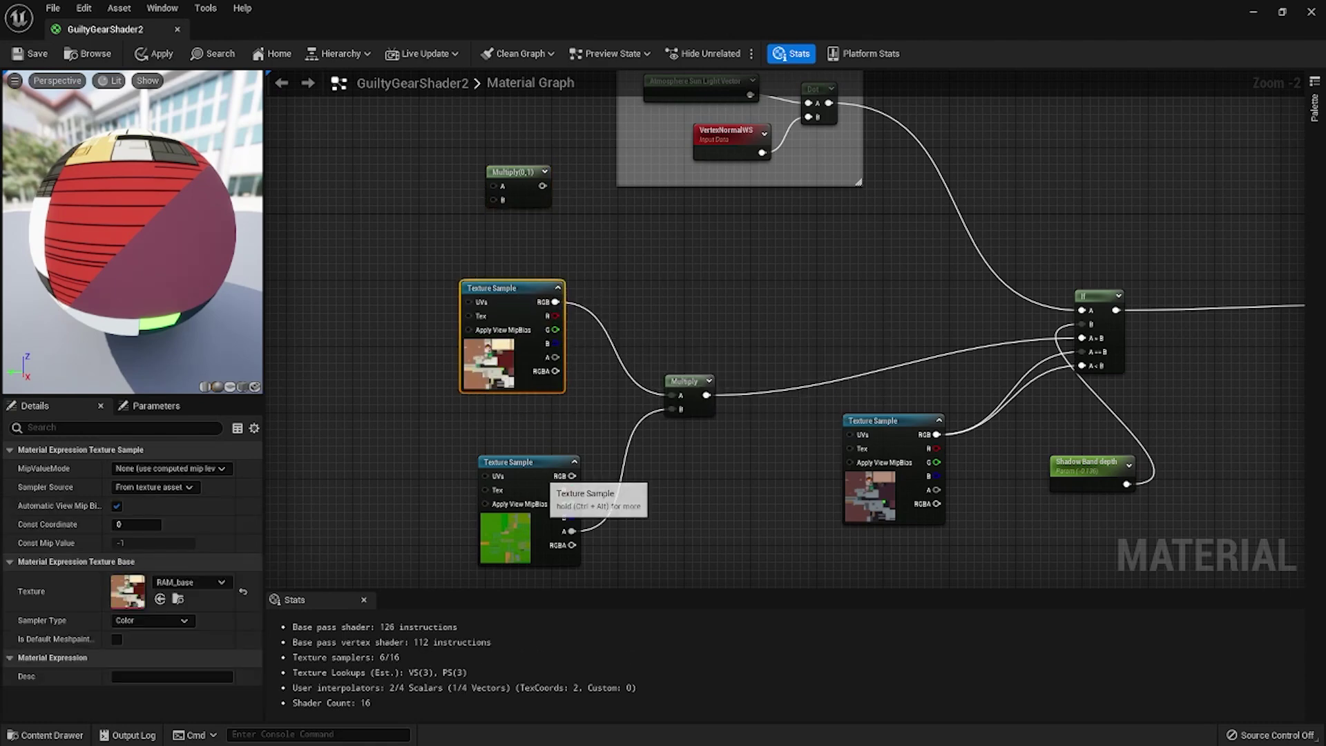
drag(550, 471, 523, 471)
drag(458, 272, 690, 421)
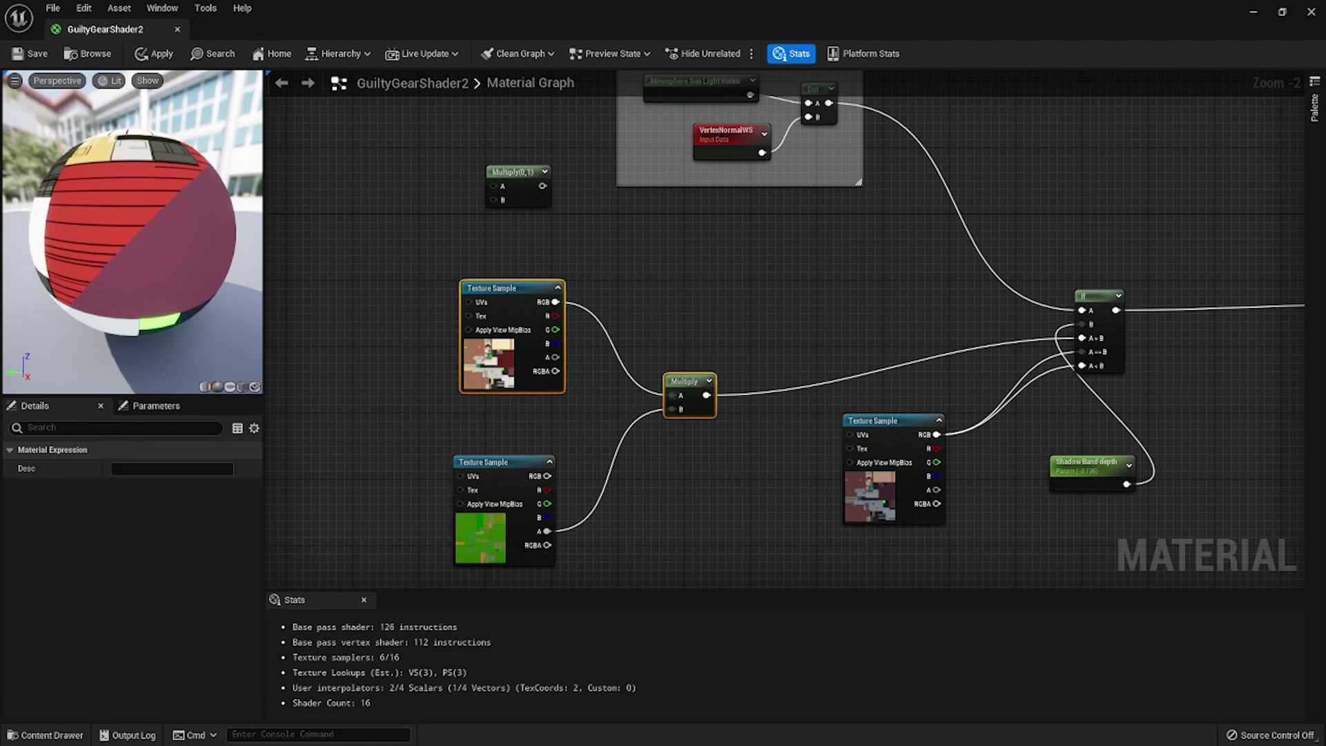
right_click(673, 373)
right_click(514, 301)
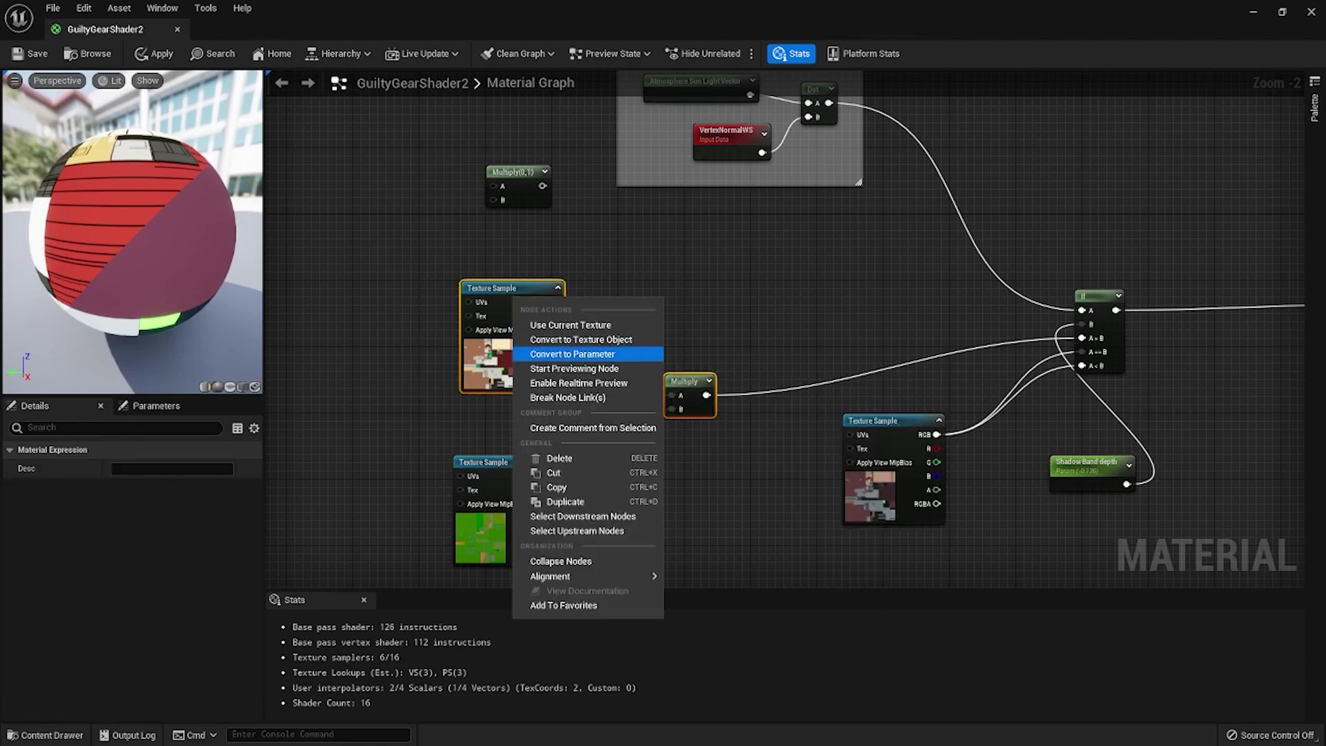
click(592, 427)
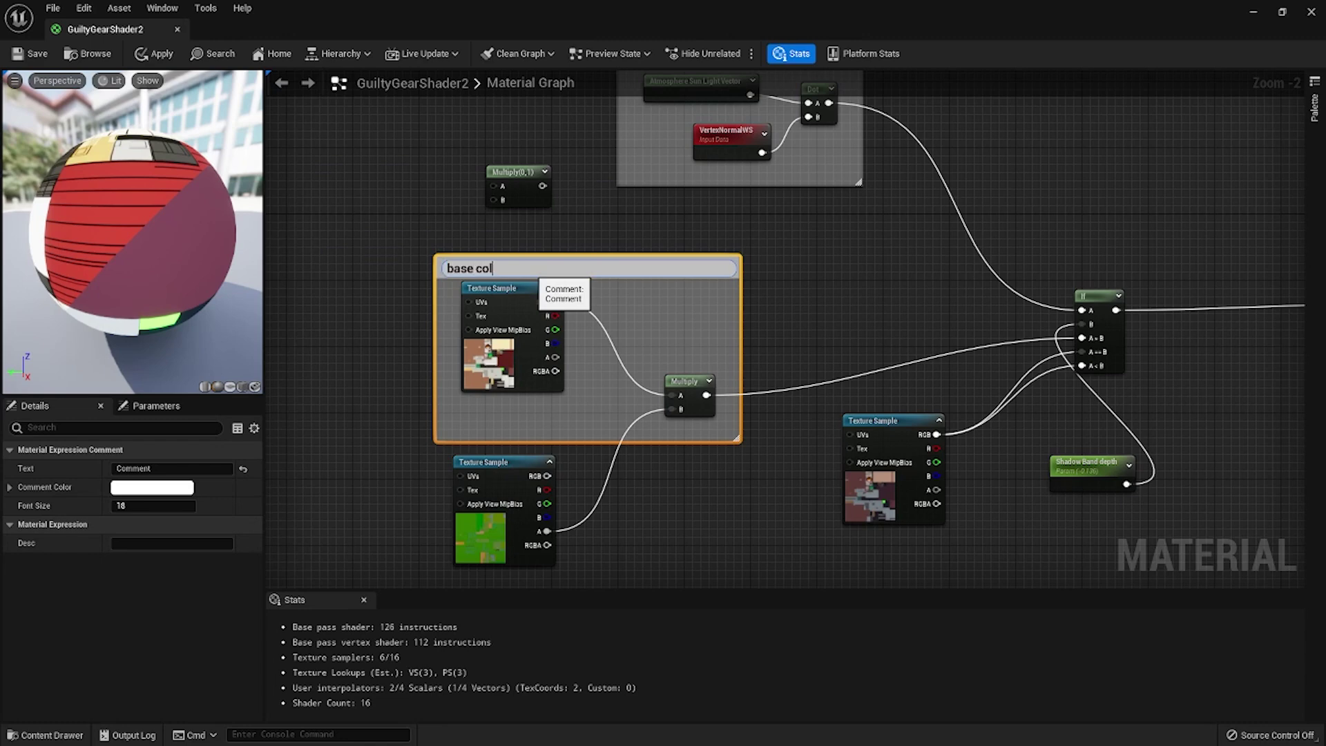
click(593, 428)
drag(737, 438, 571, 400)
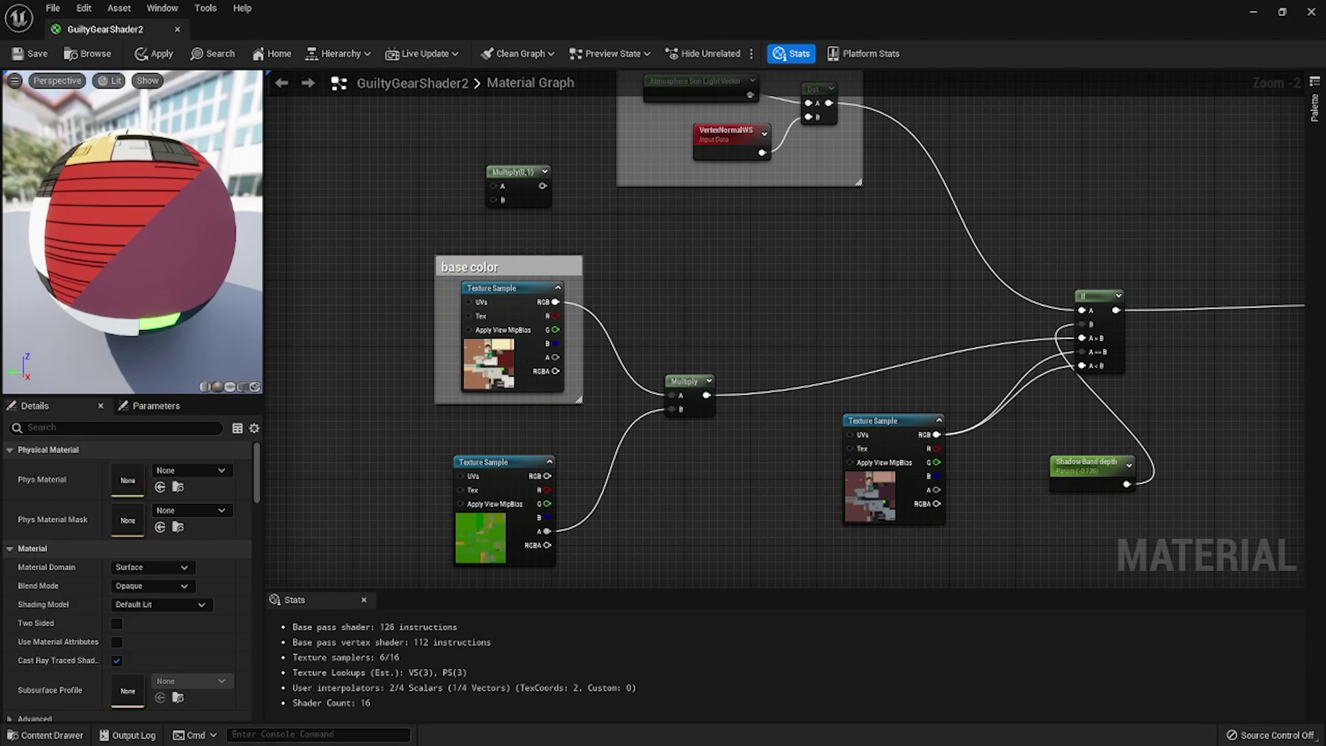
Step: Duplicate the "base color" comment box, place the copy around the RAM_ilm sample, and move the connected Multiply node up
right_click(570, 274)
click(621, 358)
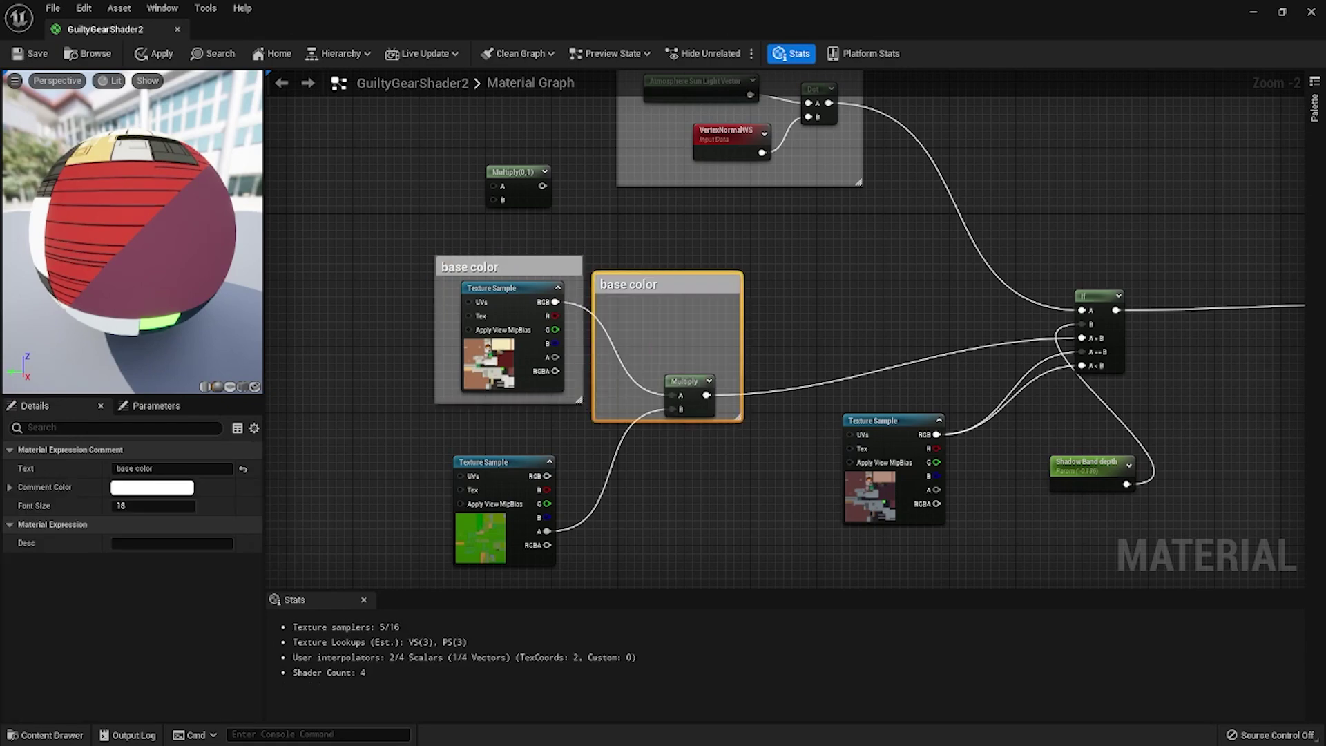
right_drag(674, 283, 673, 182)
drag(673, 182, 696, 212)
click(696, 251)
click(697, 269)
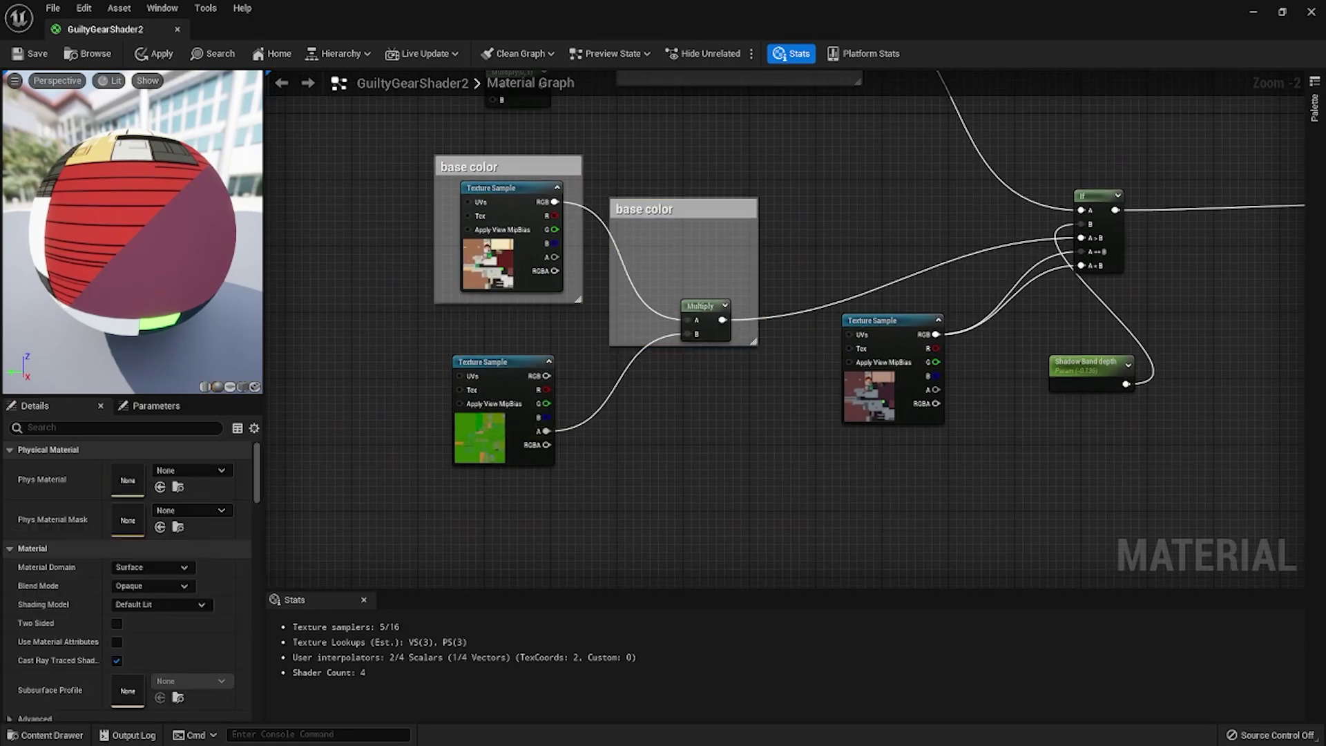
drag(699, 304, 710, 163)
drag(708, 213, 542, 348)
Step: Title the copied comment "ILM Map AO, Shadow, Spec, Bakedlines", enlarge it around the RAM_ilm sample, and lower the connected Multiply node
double_click(511, 341)
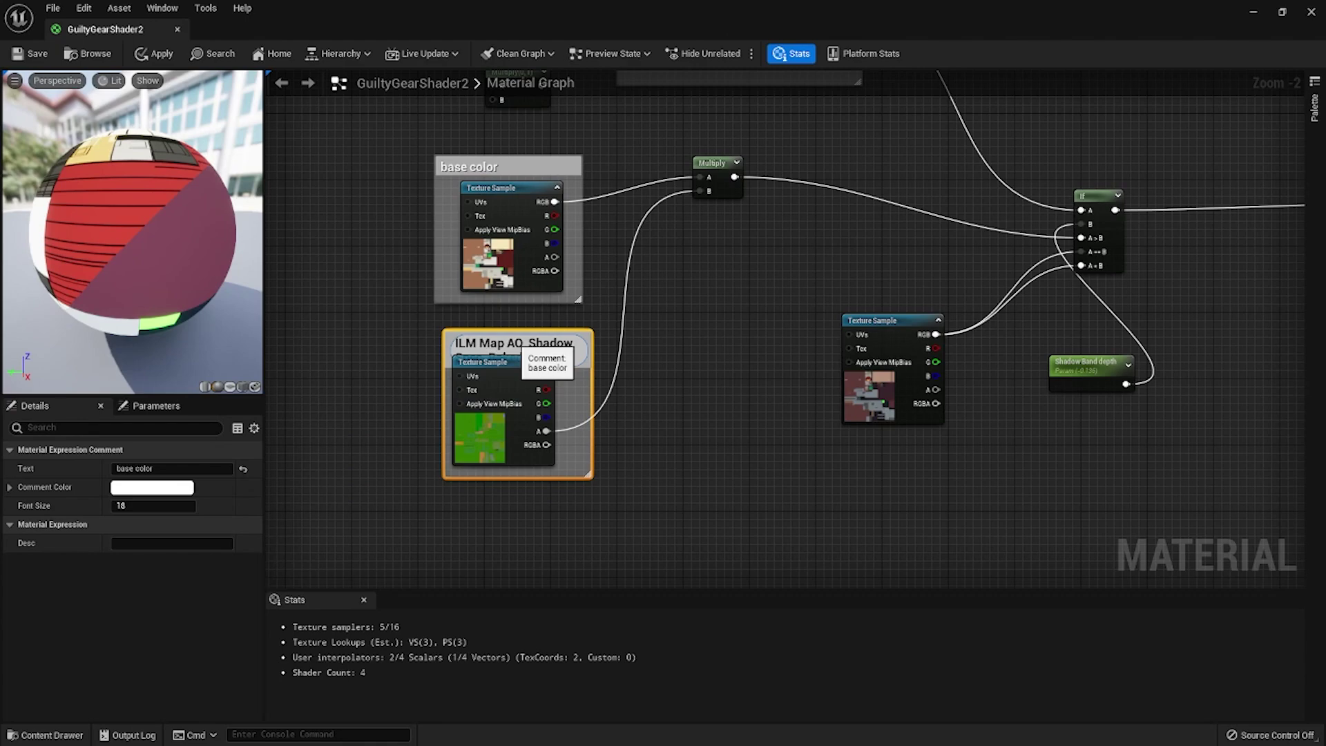
click(624, 464)
drag(589, 475, 654, 491)
drag(520, 363, 528, 379)
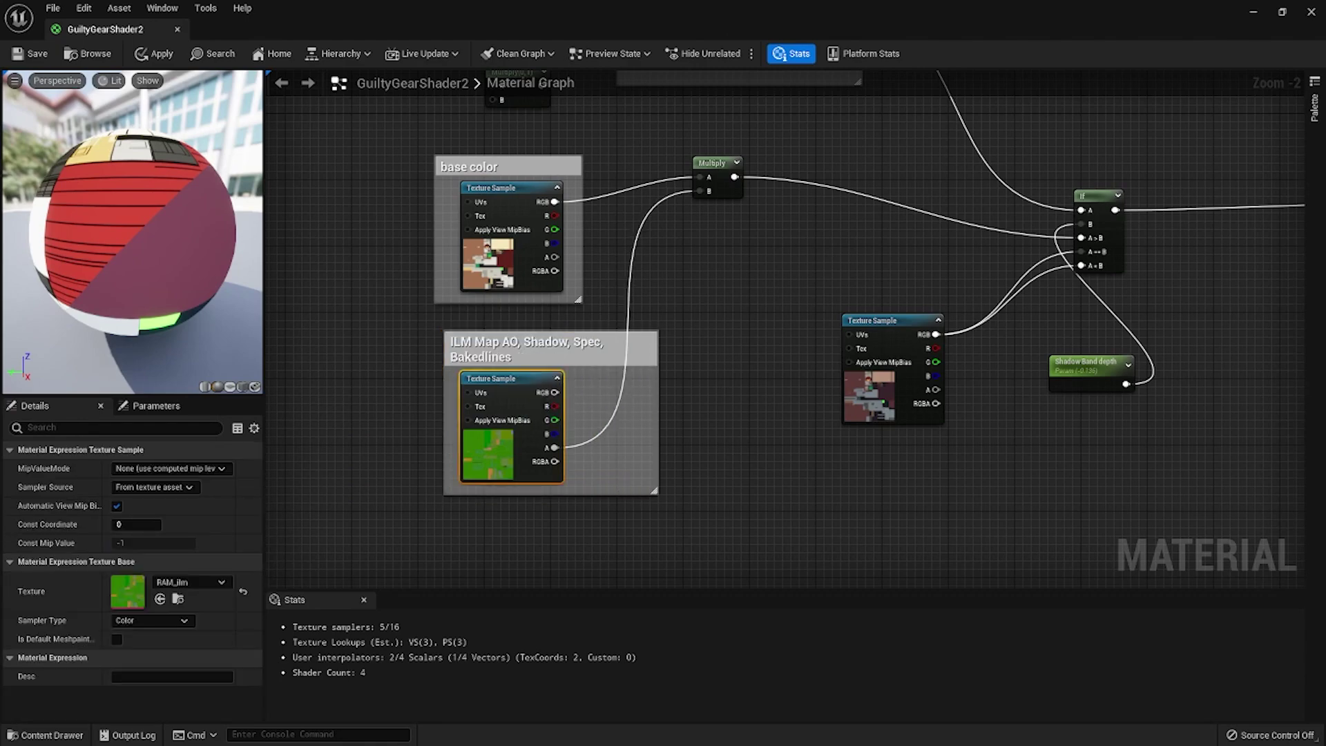
drag(443, 394, 411, 393)
drag(711, 163, 708, 238)
Step: Add a MultiplyAdd node with the RAM_Sss RGB output as Base and the Multiply node's output as Add
scroll(435, 417, down, 2)
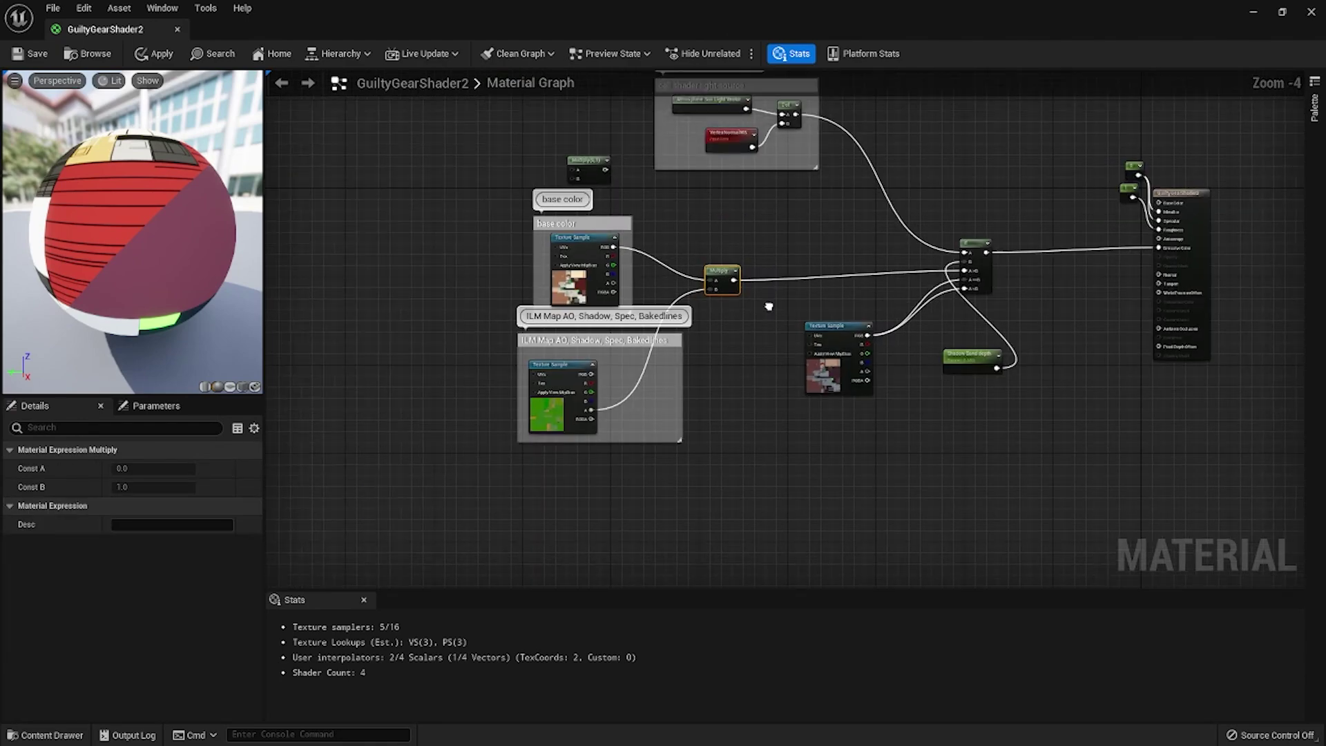
right_drag(806, 380, 778, 351)
drag(713, 332, 749, 293)
scroll(708, 362, up, 2)
text(mult)
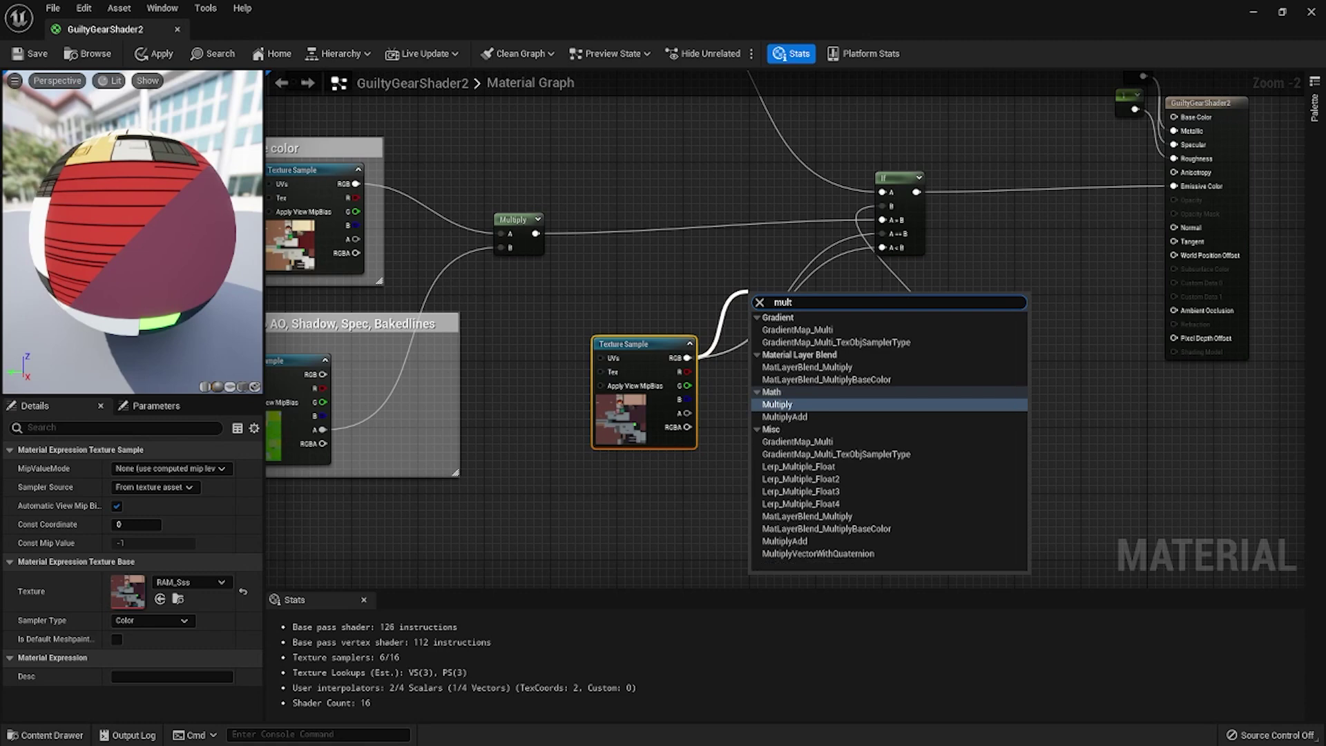
click(784, 416)
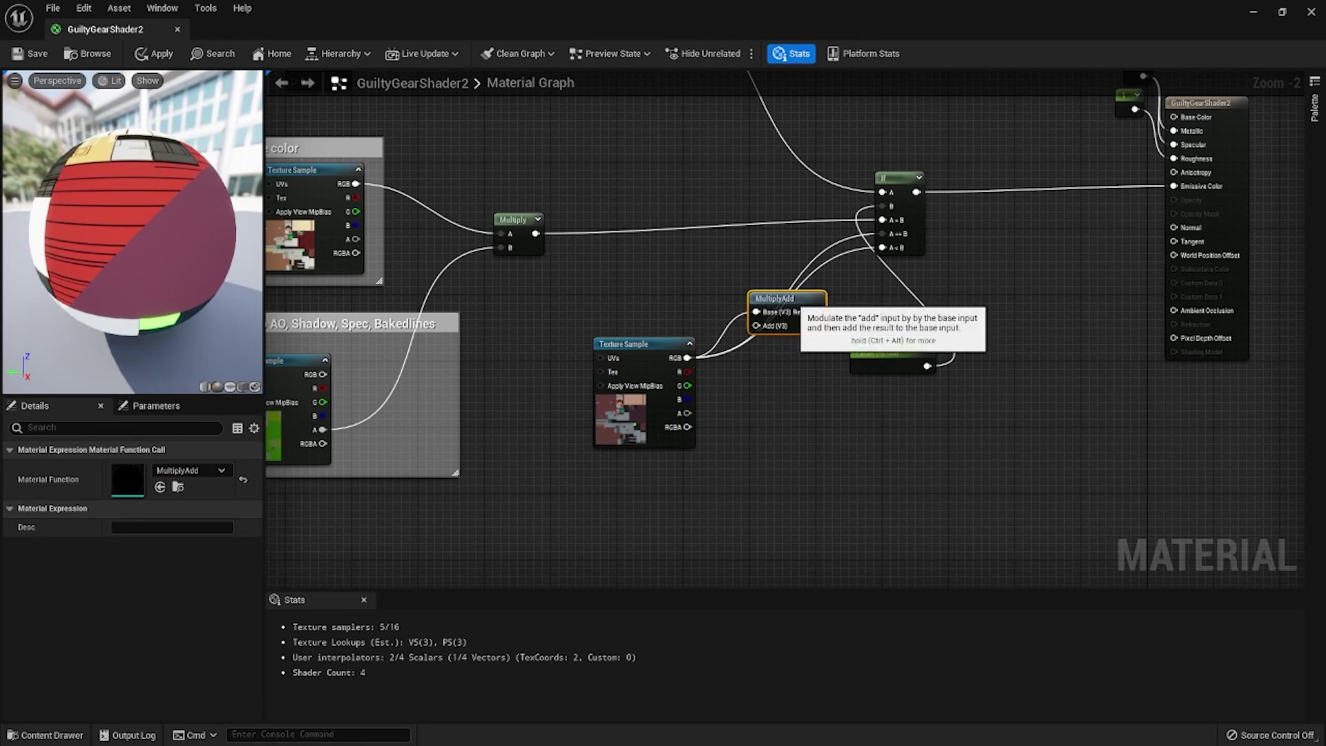
drag(771, 295, 750, 276)
drag(535, 233, 754, 289)
Step: Connect the MultiplyAdd result to the If node's A == B and A < B inputs, save, and tidy the MultiplyAdd and RAM_Sss nodes
scroll(760, 314, up, 2)
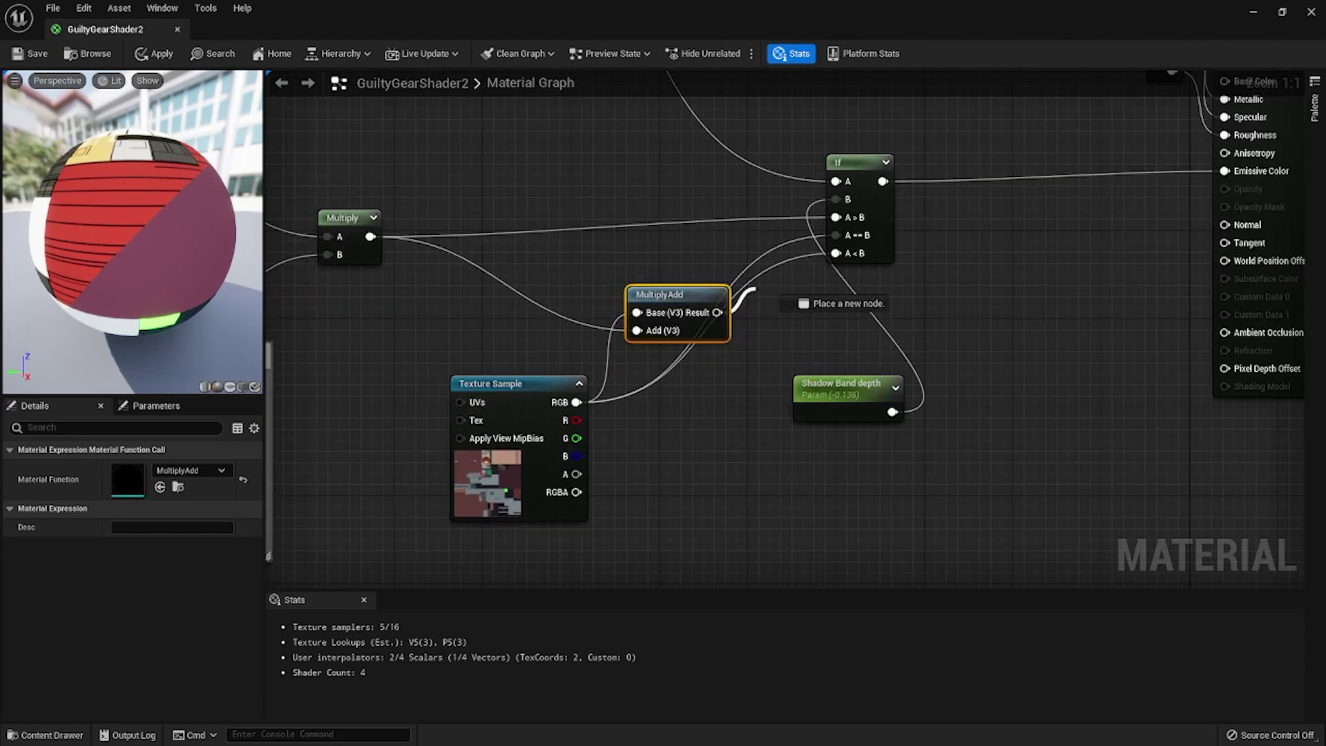
drag(835, 253, 836, 253)
drag(717, 313, 837, 253)
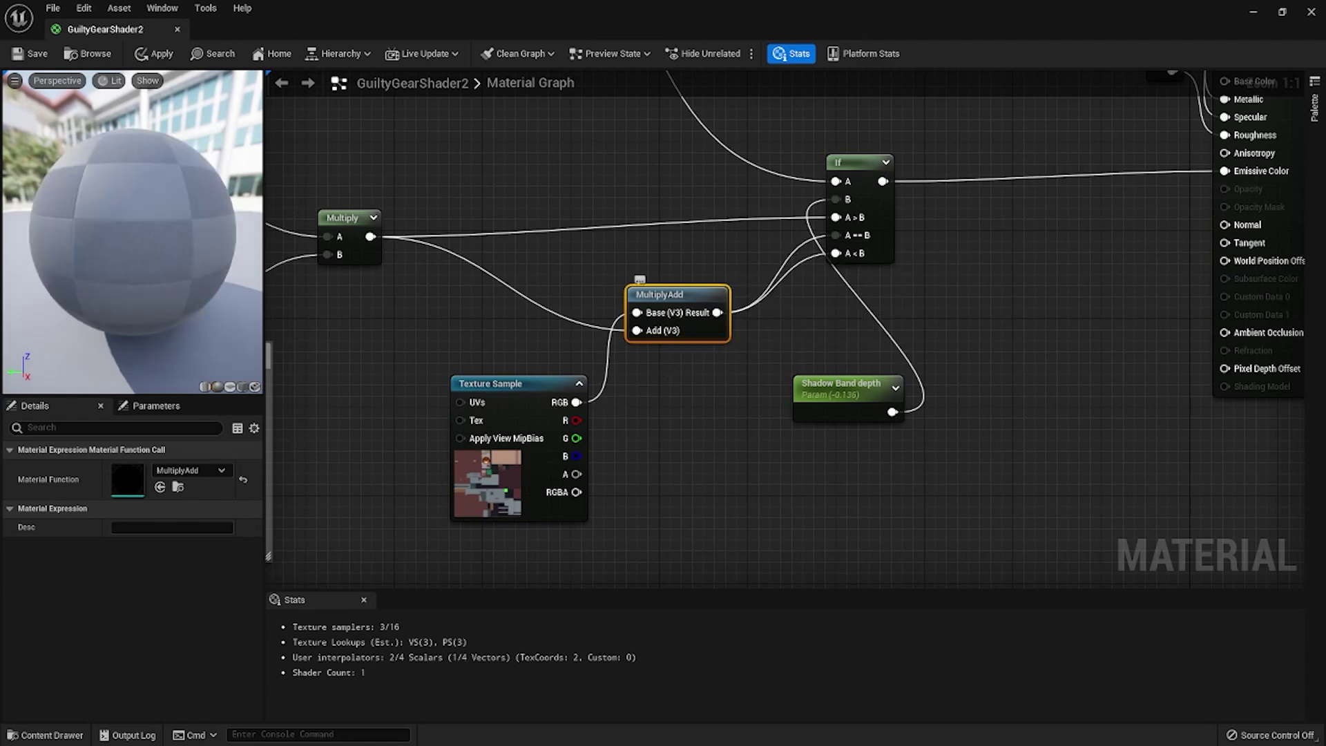
drag(667, 293, 655, 260)
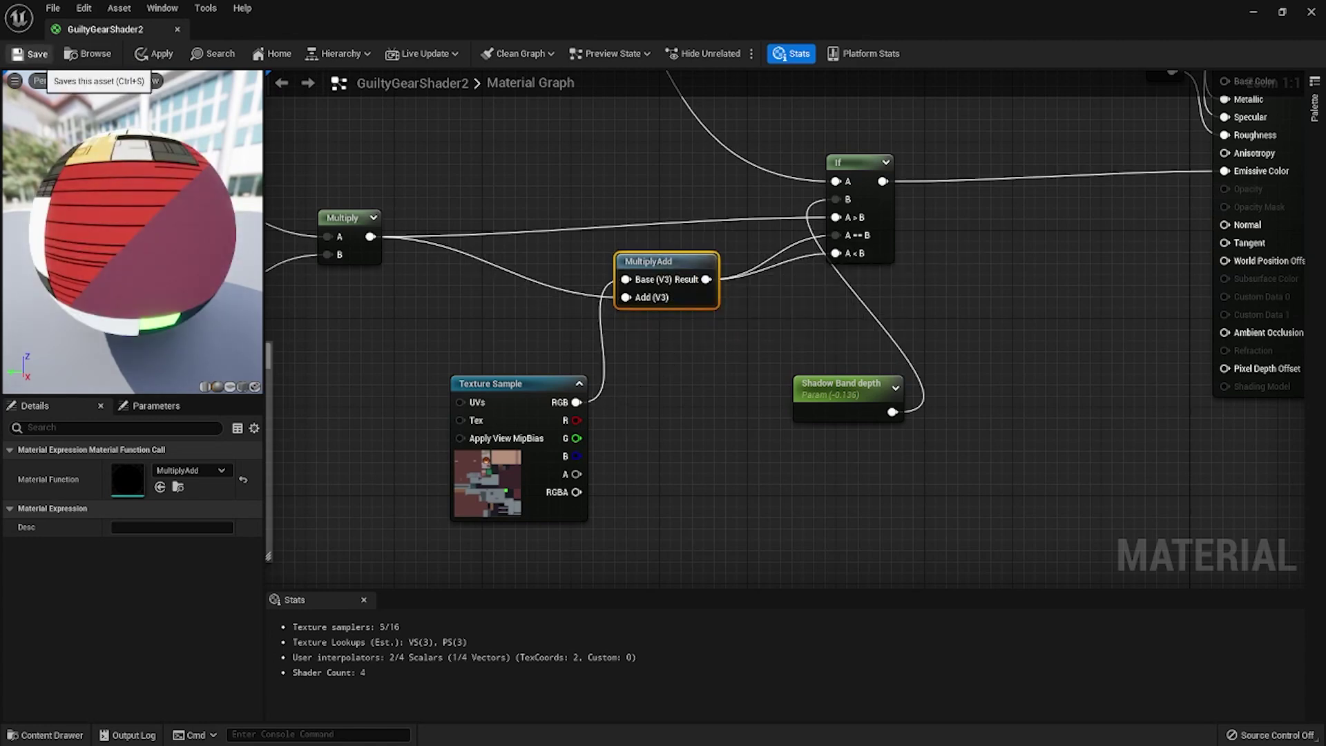
key(ctrl+s)
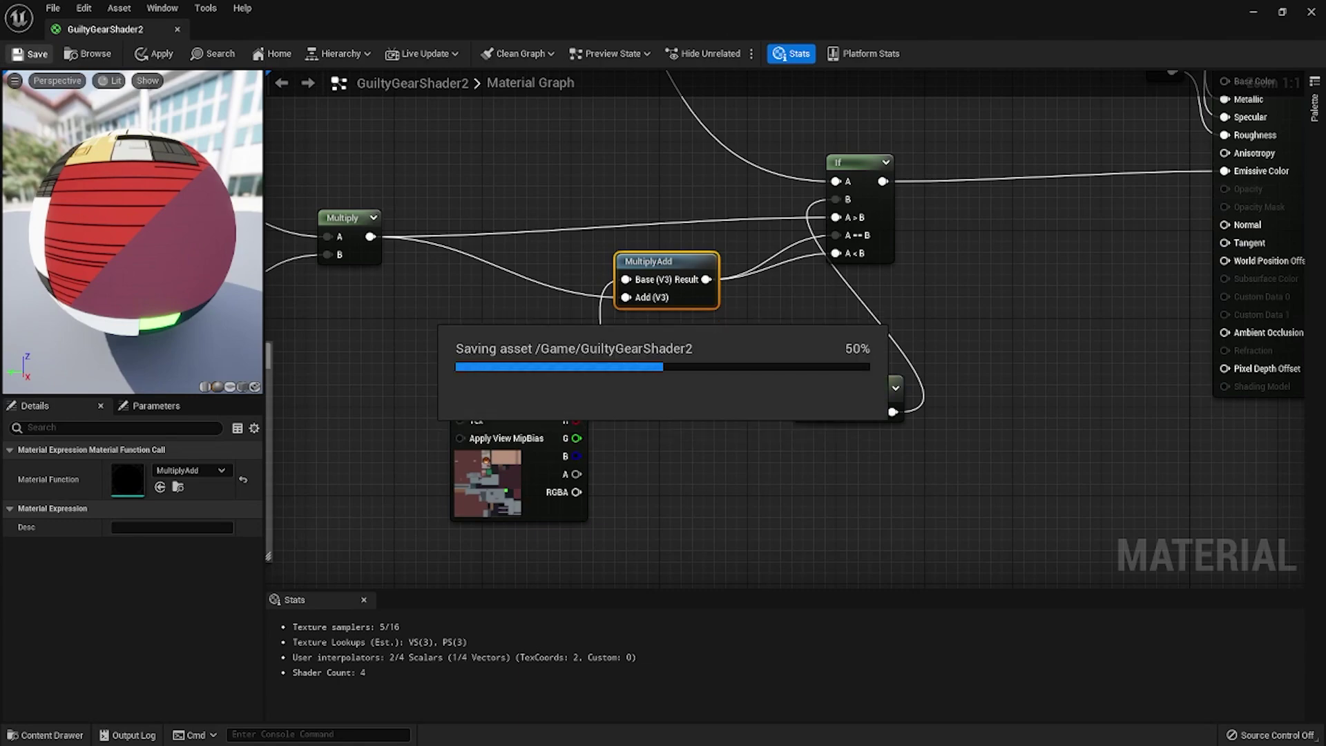
drag(529, 385, 528, 349)
Step: Move the material output node and its two constants farther away from the If node
scroll(529, 349, down, 3)
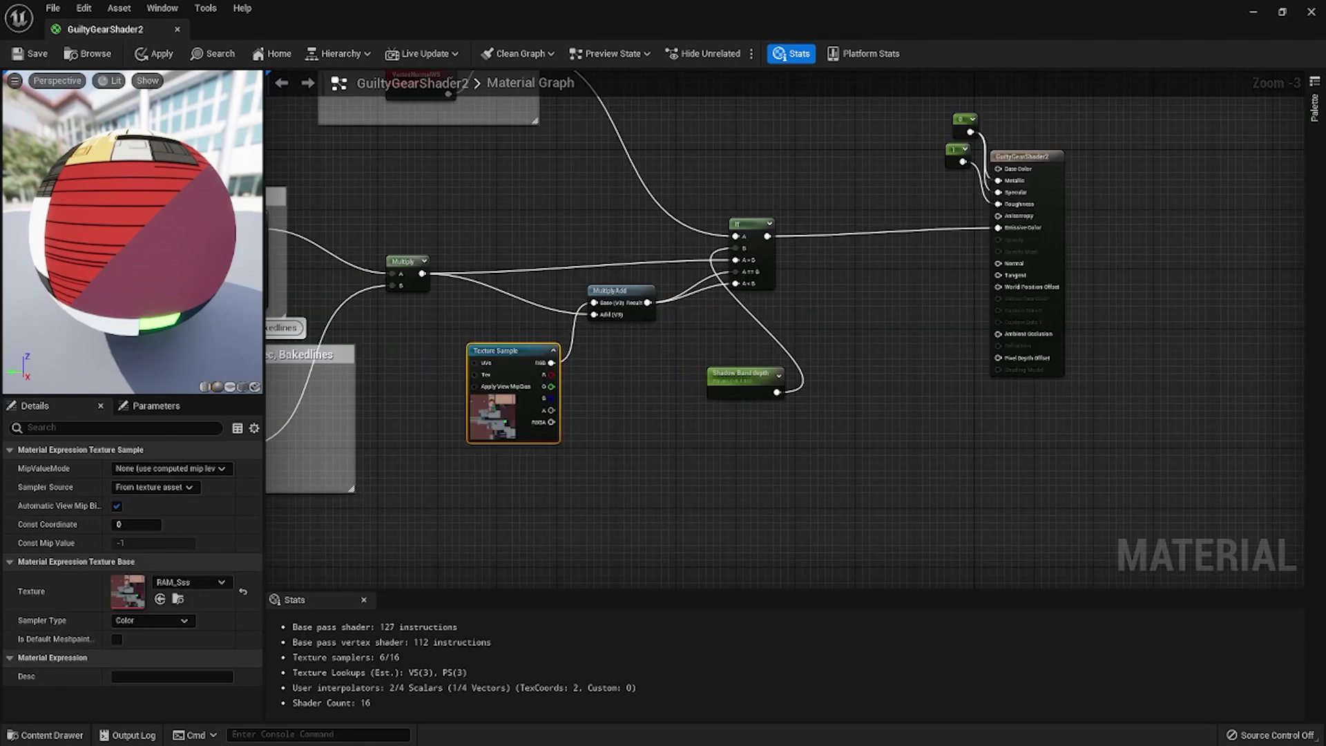
scroll(888, 323, down, 2)
drag(914, 317, 1128, 228)
scroll(856, 276, up, 1)
Step: Duplicate the unconnected Multiply node, place the copy after the If node, and connect the If output to its A input
right_click(400, 185)
click(446, 314)
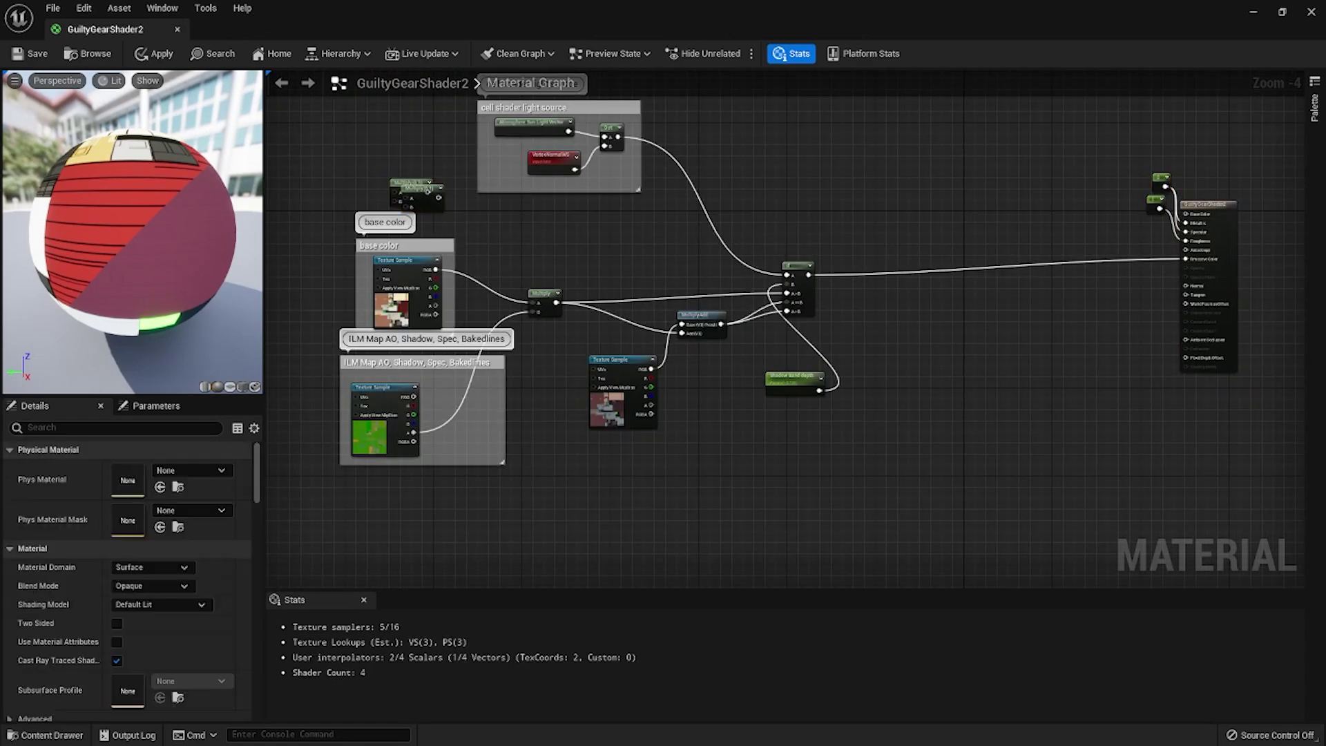
key(ctrl+v)
scroll(842, 265, up, 3)
drag(897, 255, 953, 266)
drag(788, 282, 930, 281)
scroll(930, 281, down, 2)
right_drag(930, 282, 1083, 248)
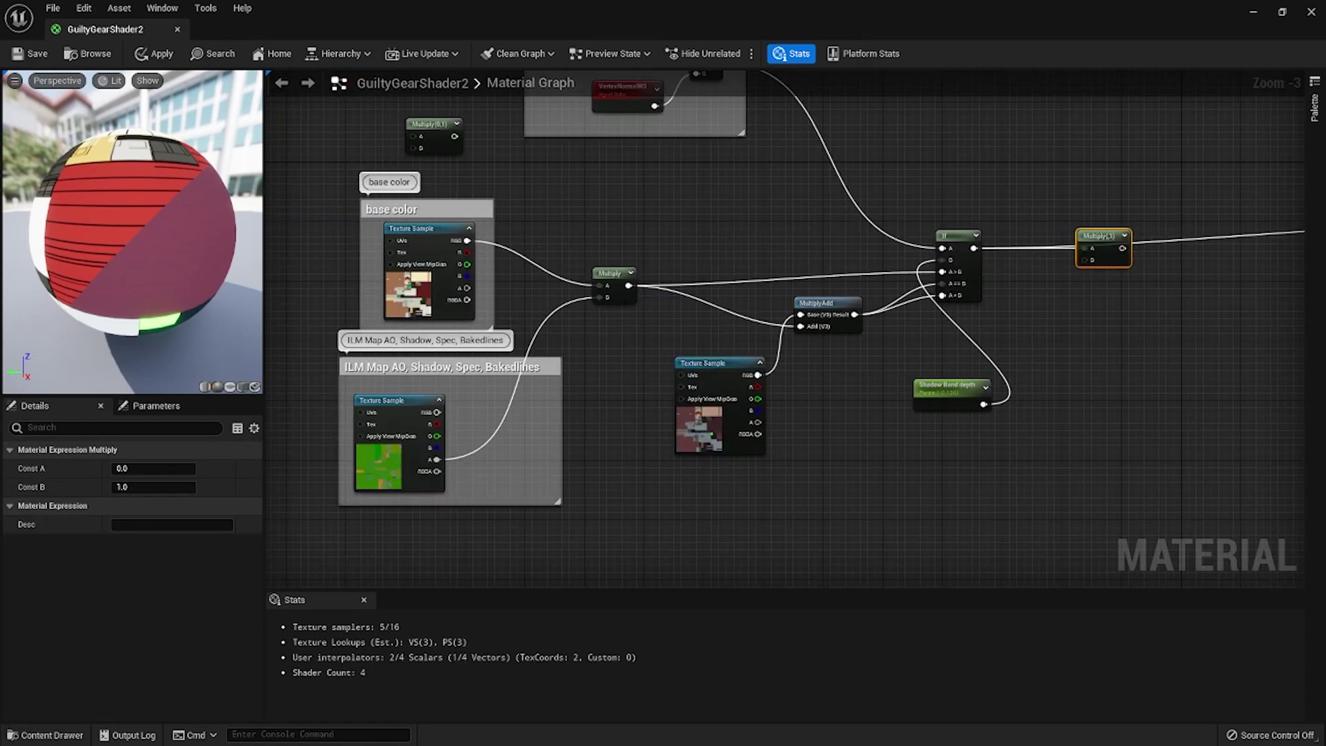
Step: Place another Multiply copy below the one after the If node, feed it into that node's B input, and shift Shadow Band depth aside
drag(1099, 239, 1106, 274)
right_click(1130, 242)
click(1182, 405)
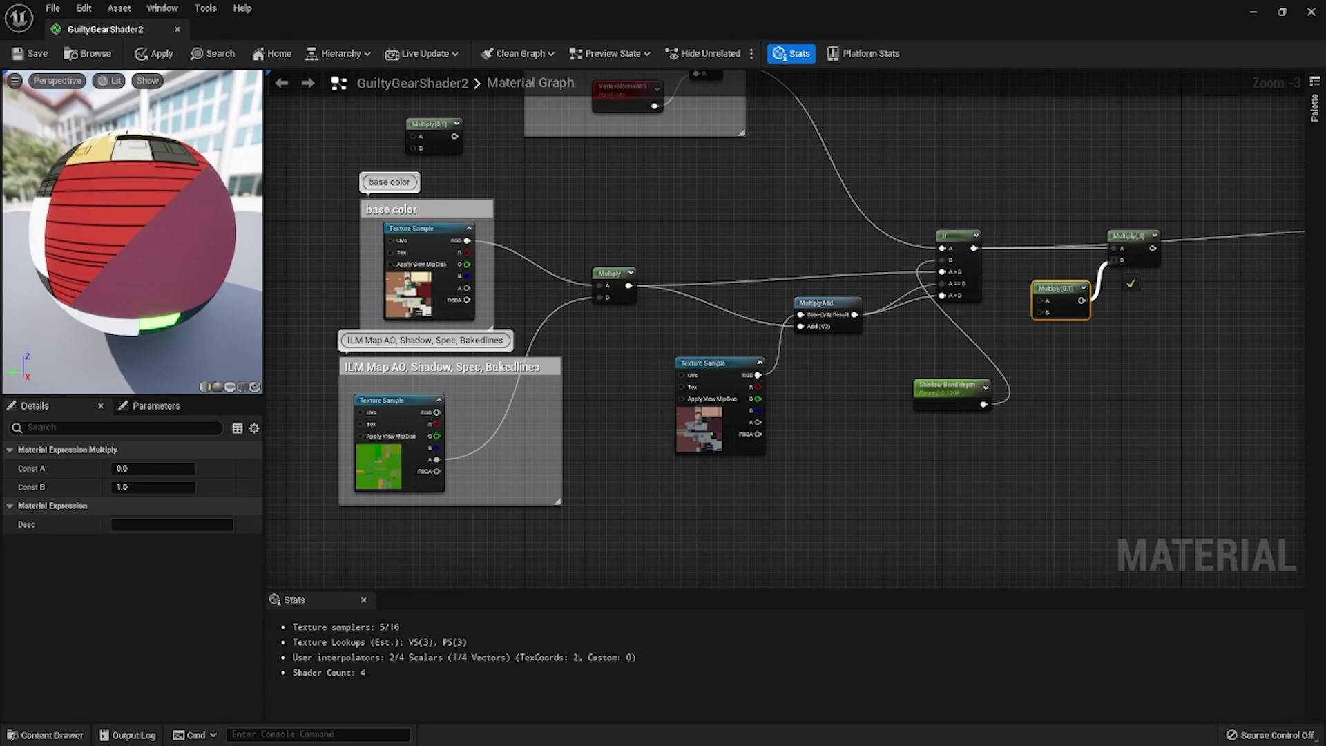
drag(1109, 263, 1082, 290)
drag(951, 391, 896, 405)
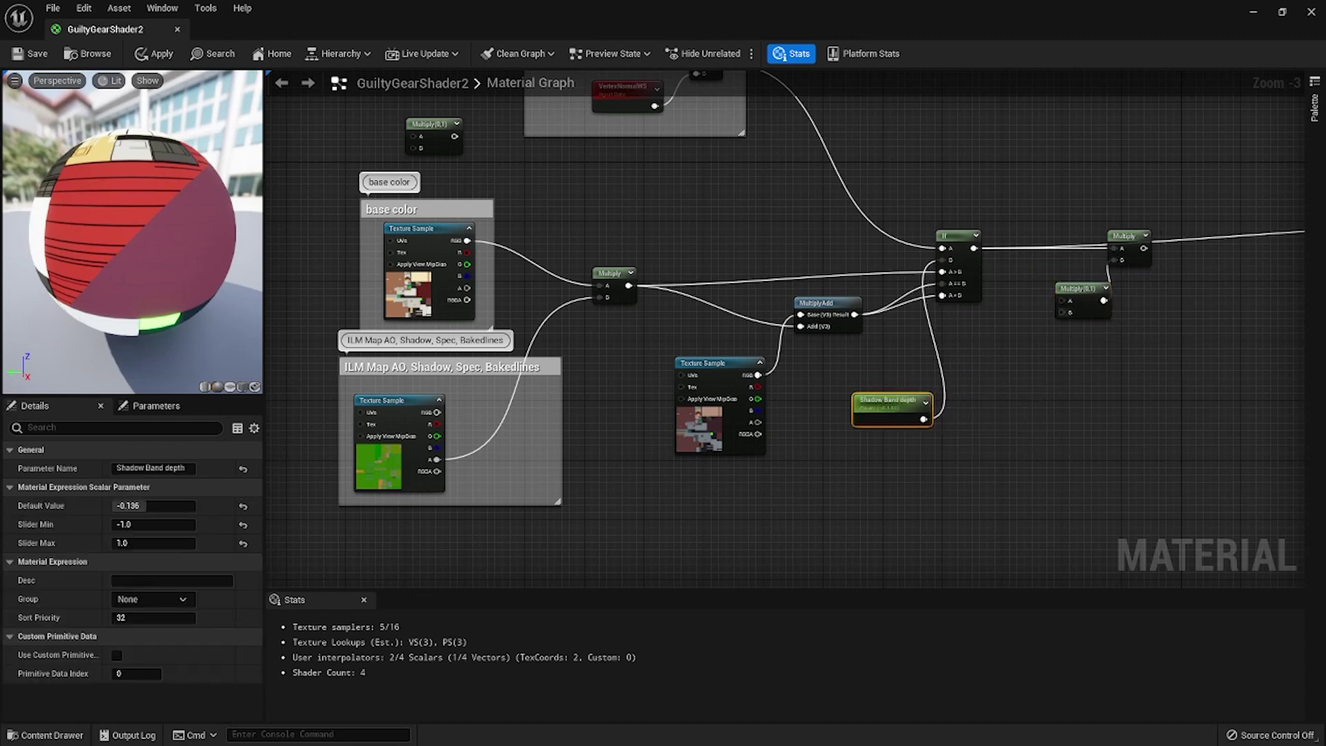
Step: Add a ScalarParameter feeding the lower Multiply node's A input and name it "AO Intensity"
drag(1062, 302, 991, 329)
text(scalar)
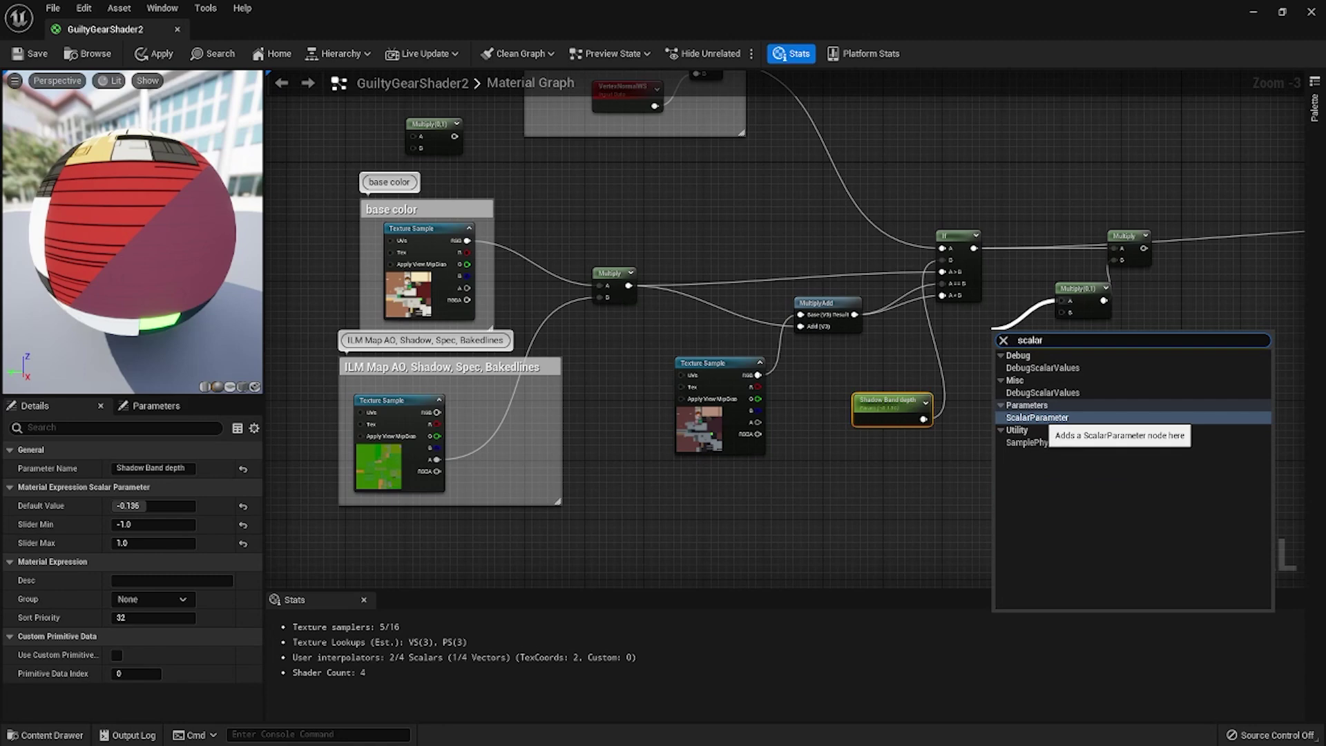
click(1037, 417)
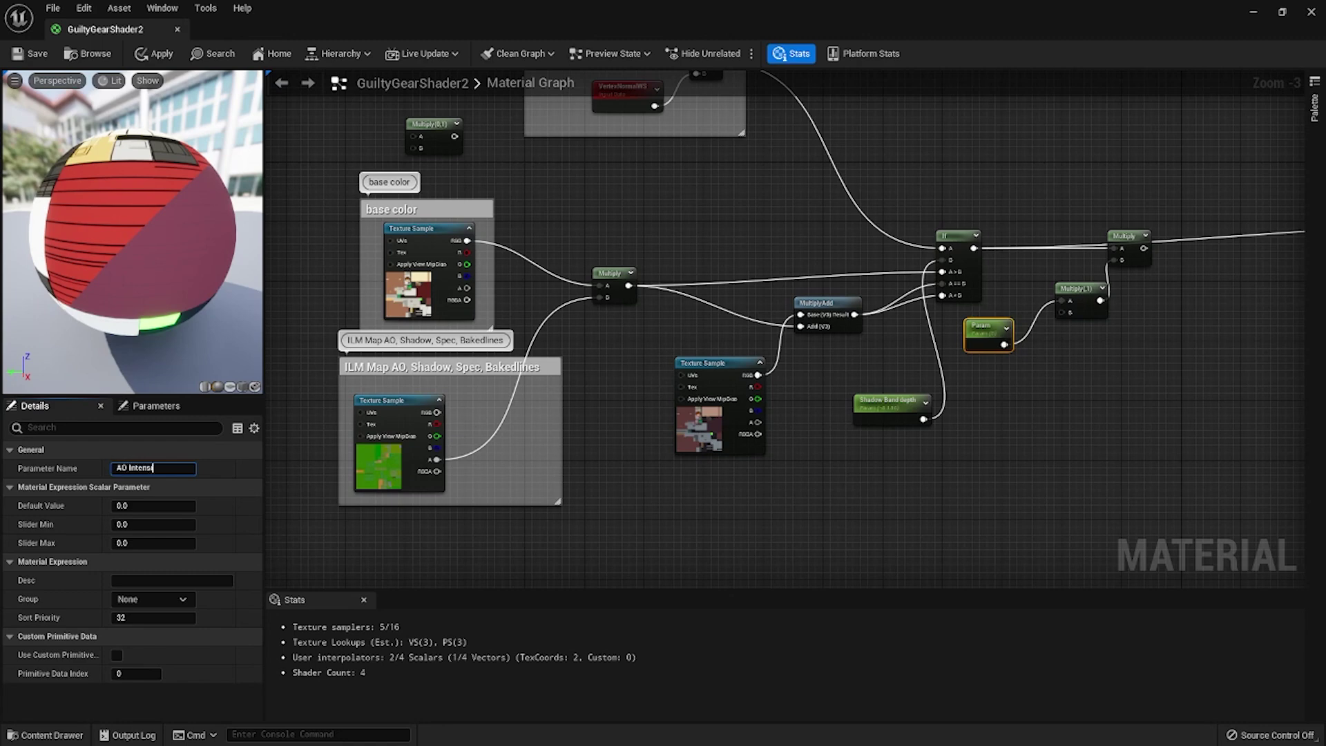
Step: Set the AO Intensity parameter's slider range from -1 to 1 and its default value to 0.5
click(153, 543)
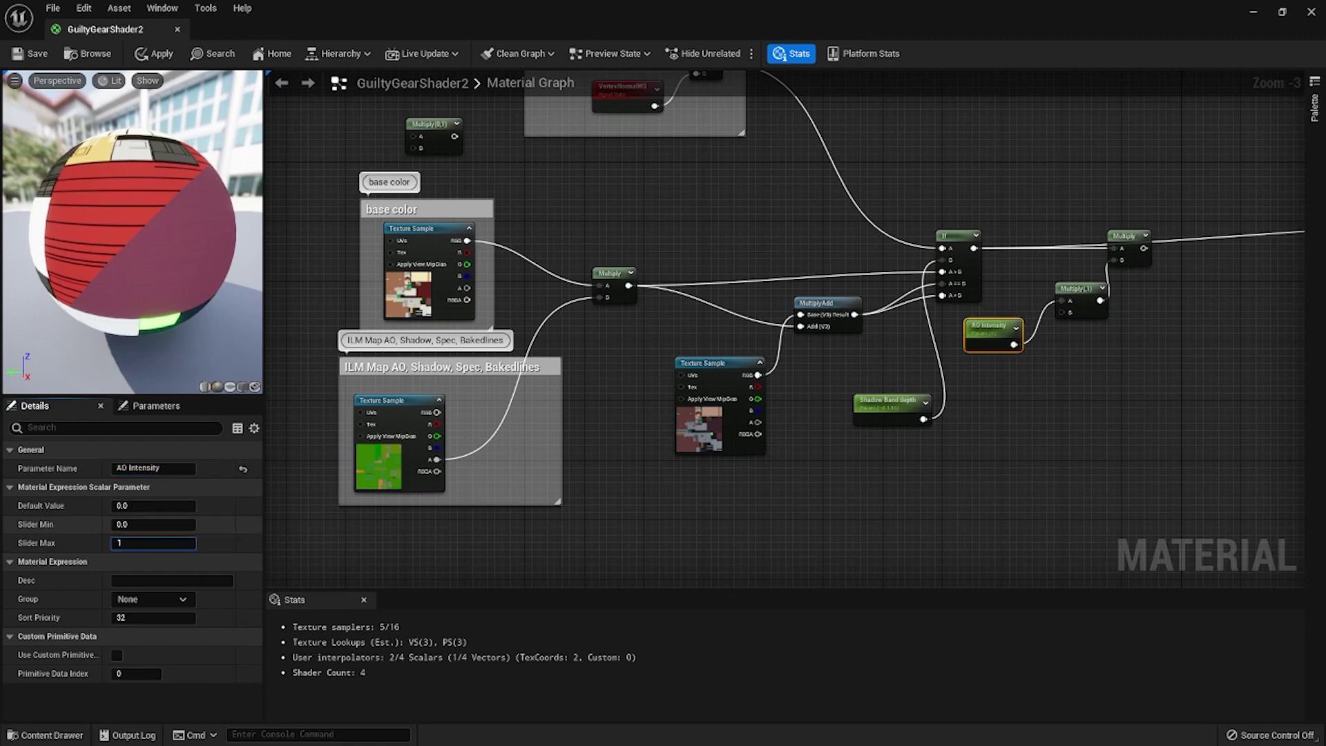
text(1)
click(153, 524)
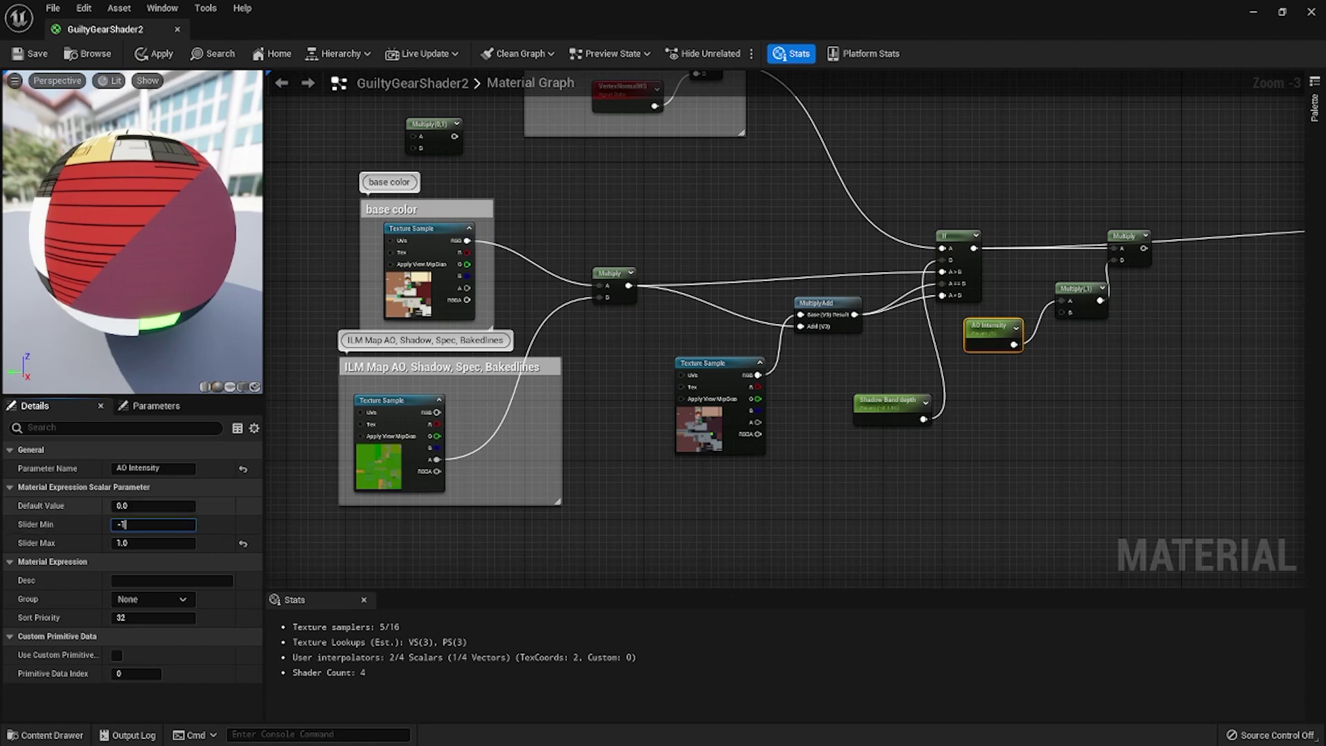
text(.)
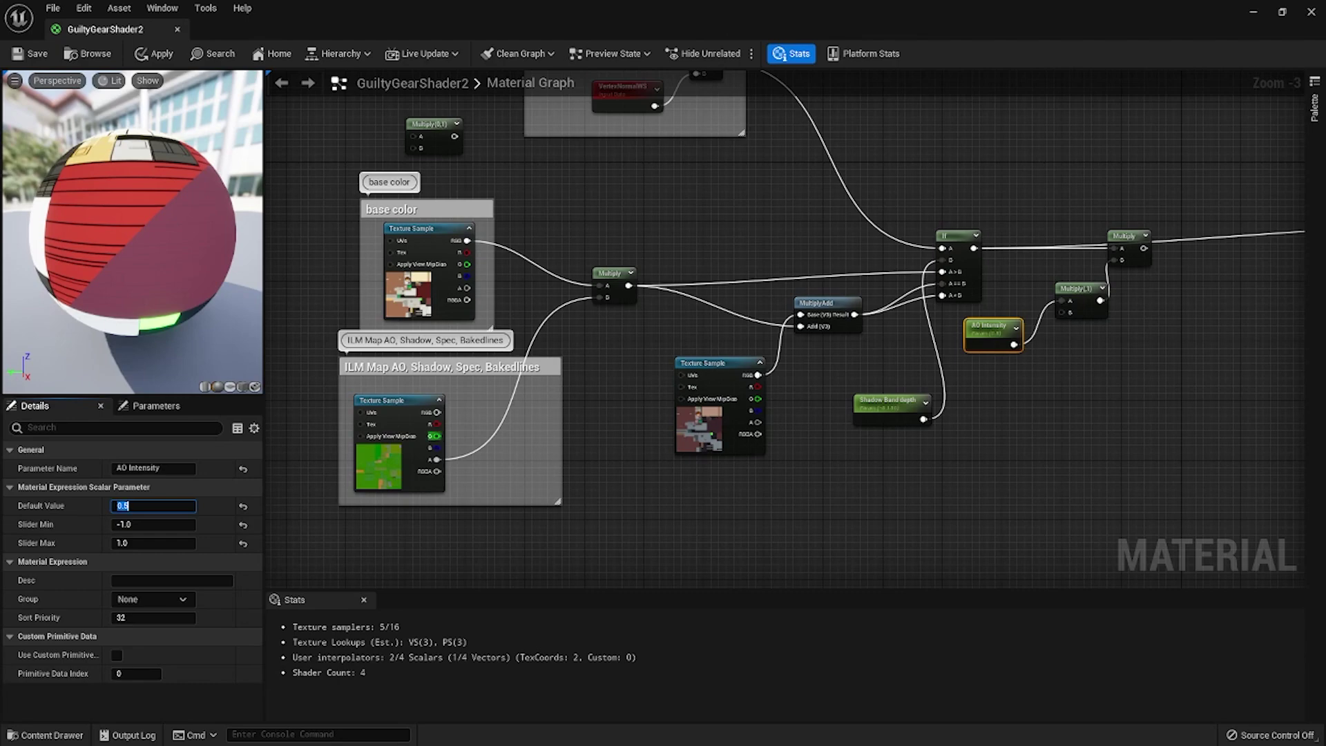
Step: Connect the RAM_ilm green output to the lower Multiply node's B input, routing the wire beneath the graph with two reroute nodes
drag(437, 436, 1033, 515)
double_click(1025, 312)
double_click(529, 437)
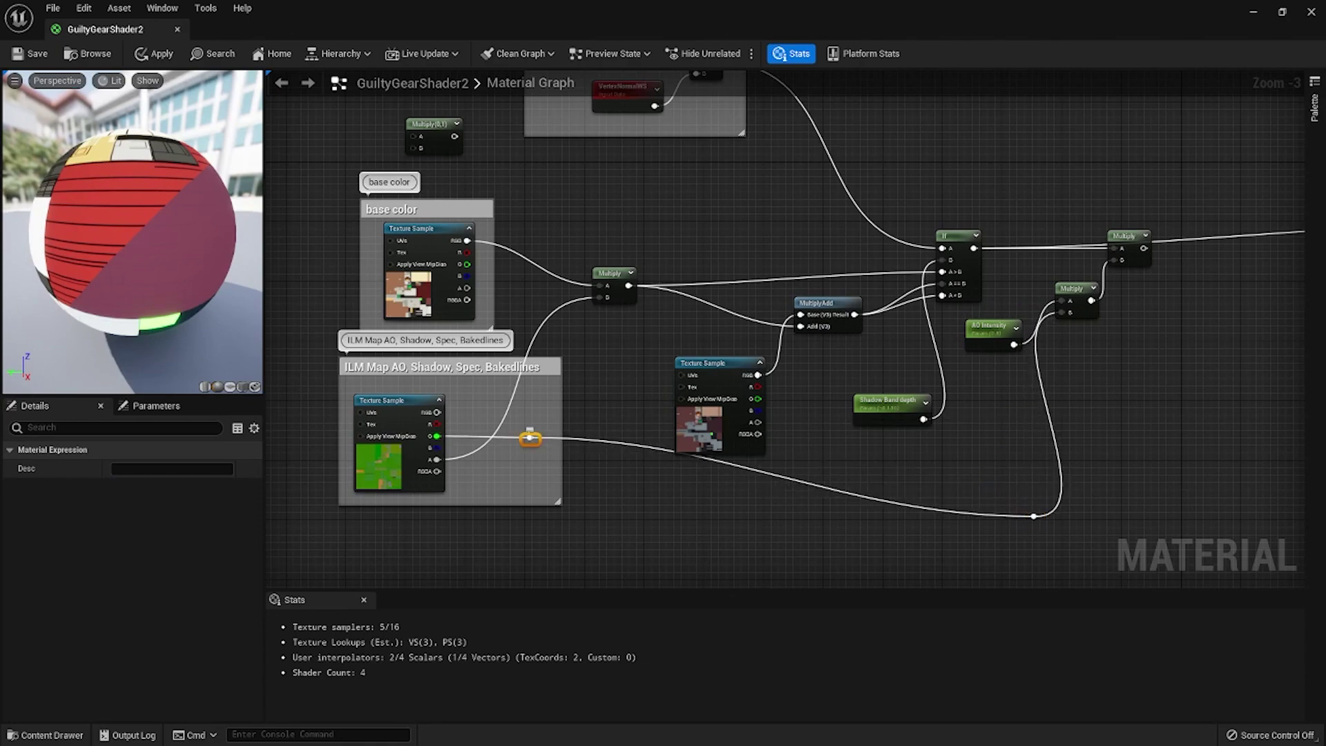
drag(529, 435, 482, 523)
Step: Connect the last Multiply node's output to the material's Emissive Color and save the material
scroll(1133, 366, down, 1)
right_drag(1133, 366, 885, 425)
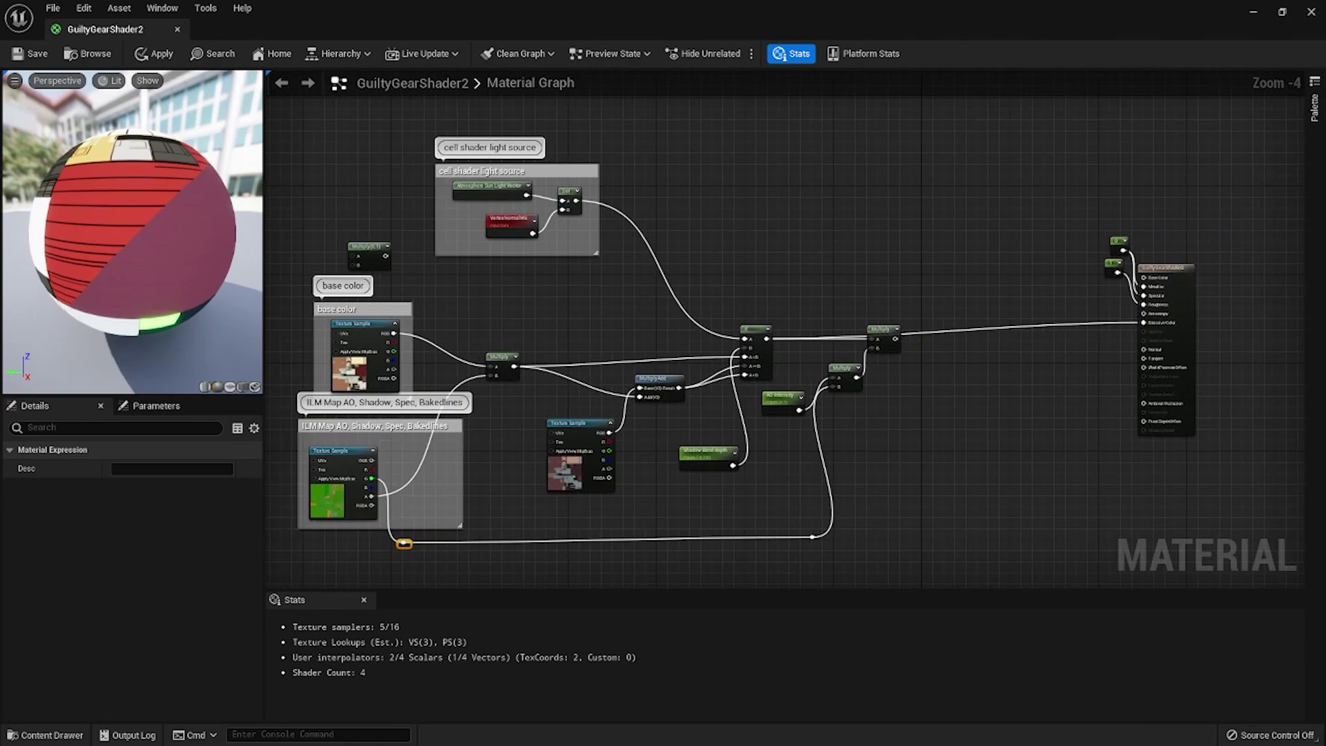
scroll(895, 338, up, 2)
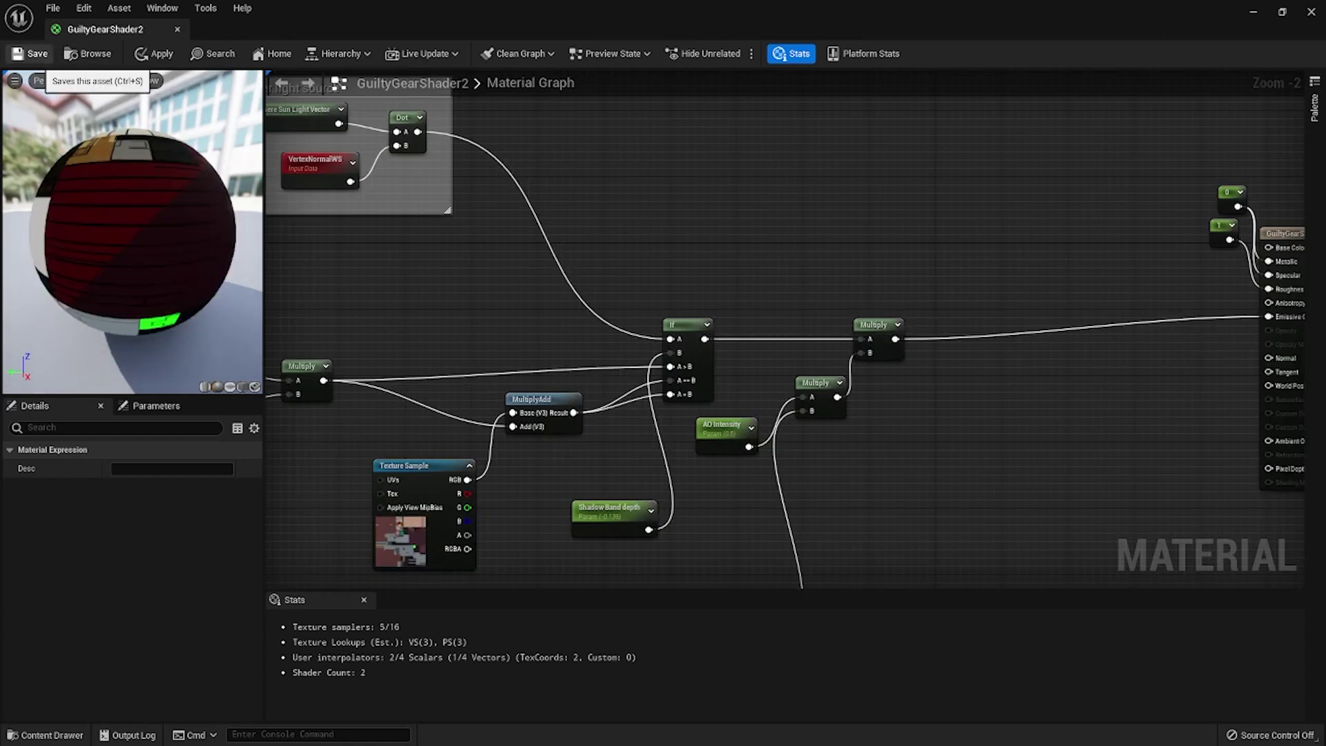
click(31, 54)
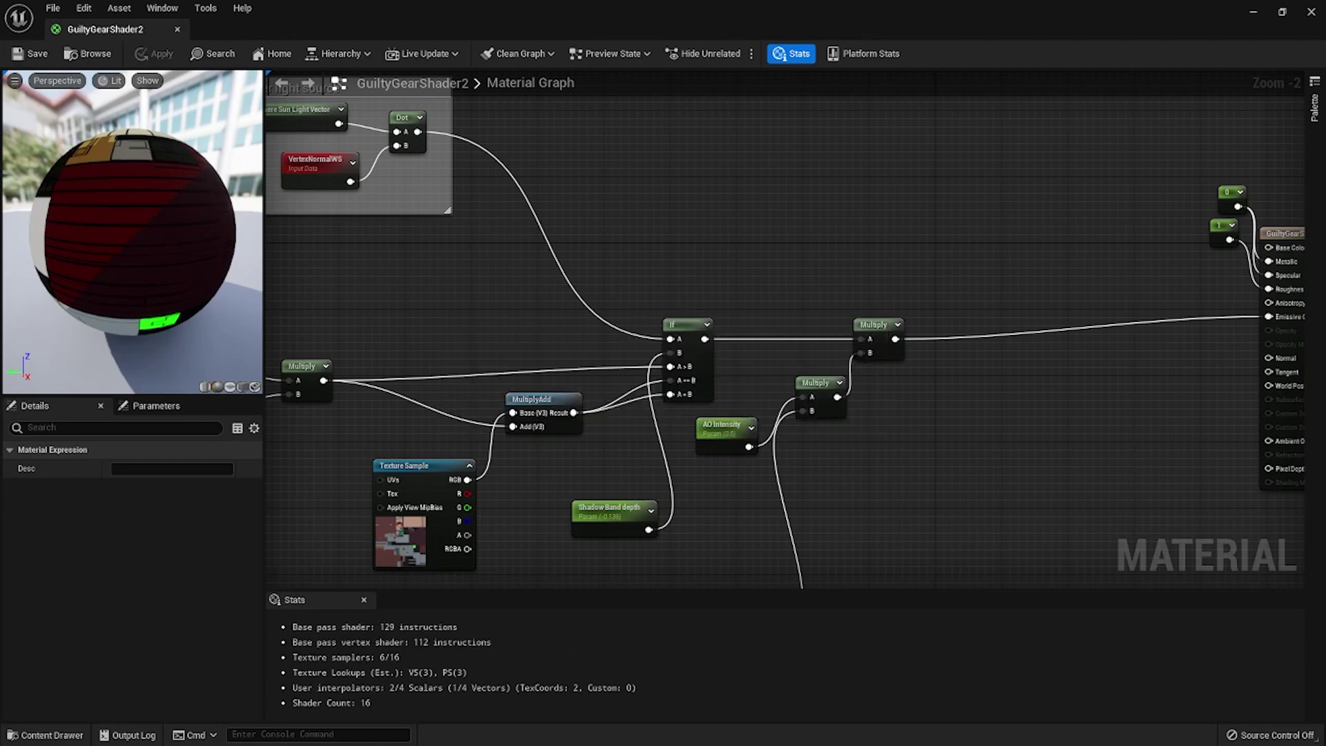
Step: Move the AO Intensity parameter and its two Multiply nodes together farther away from the If node
drag(911, 305, 747, 443)
drag(816, 382, 906, 381)
scroll(760, 381, down, 3)
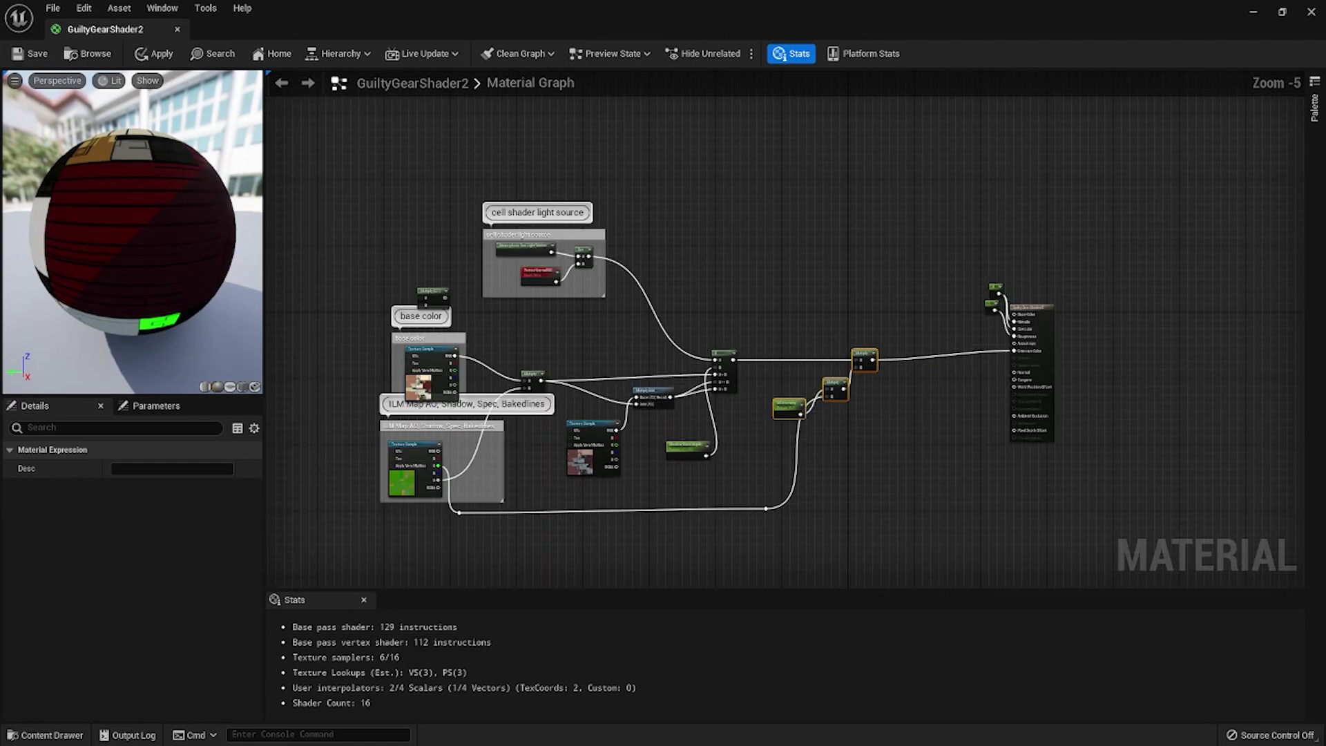
Step: Reduce the material editor to a floating window to view the character in the level viewport
drag(476, 18, 731, 112)
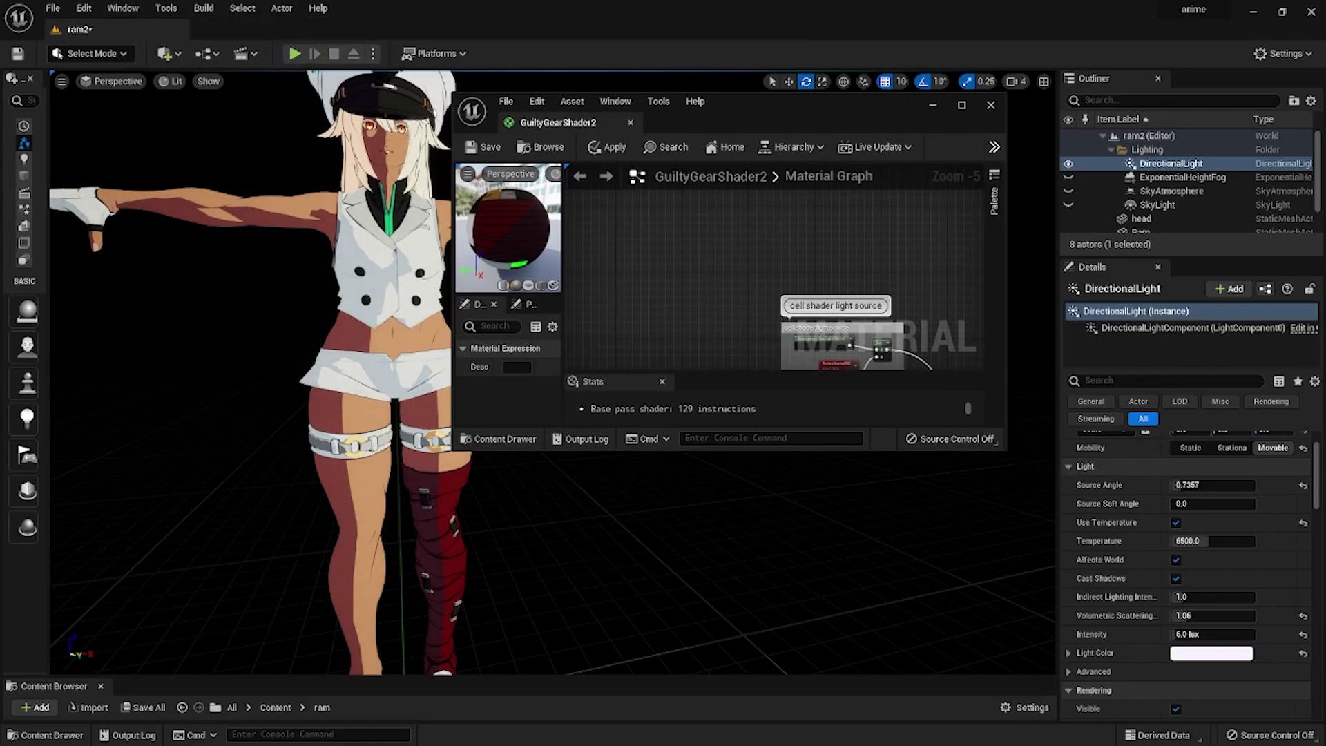
Step: Enlarge the floating material editor window and adjust the AO Intensity parameter's default value to about 0.52
drag(1002, 448, 1291, 653)
right_drag(1067, 378, 994, 297)
scroll(1036, 359, up, 5)
drag(1023, 346, 1023, 323)
click(1024, 323)
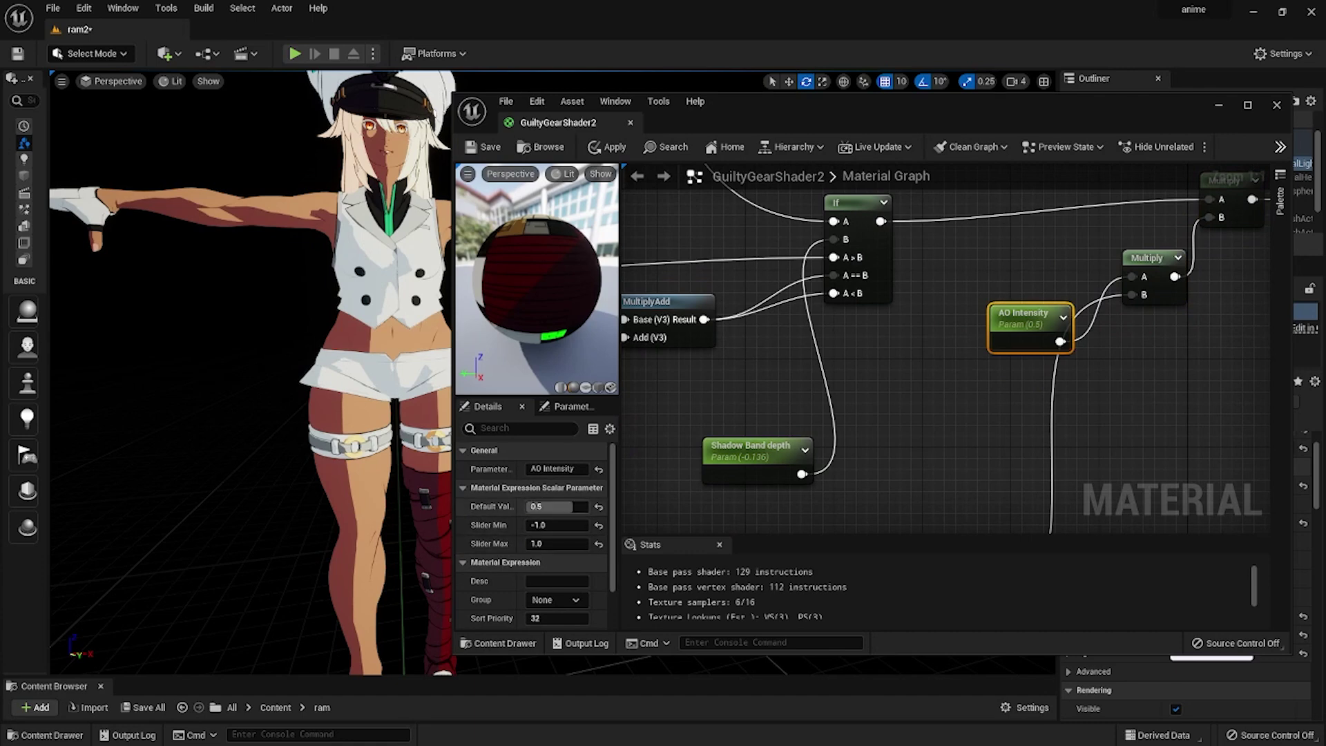
drag(573, 507, 555, 507)
Step: Add a scalar parameter named "Spec power" in the empty area beneath the AO nodes and maximize the material editor
text(scala)
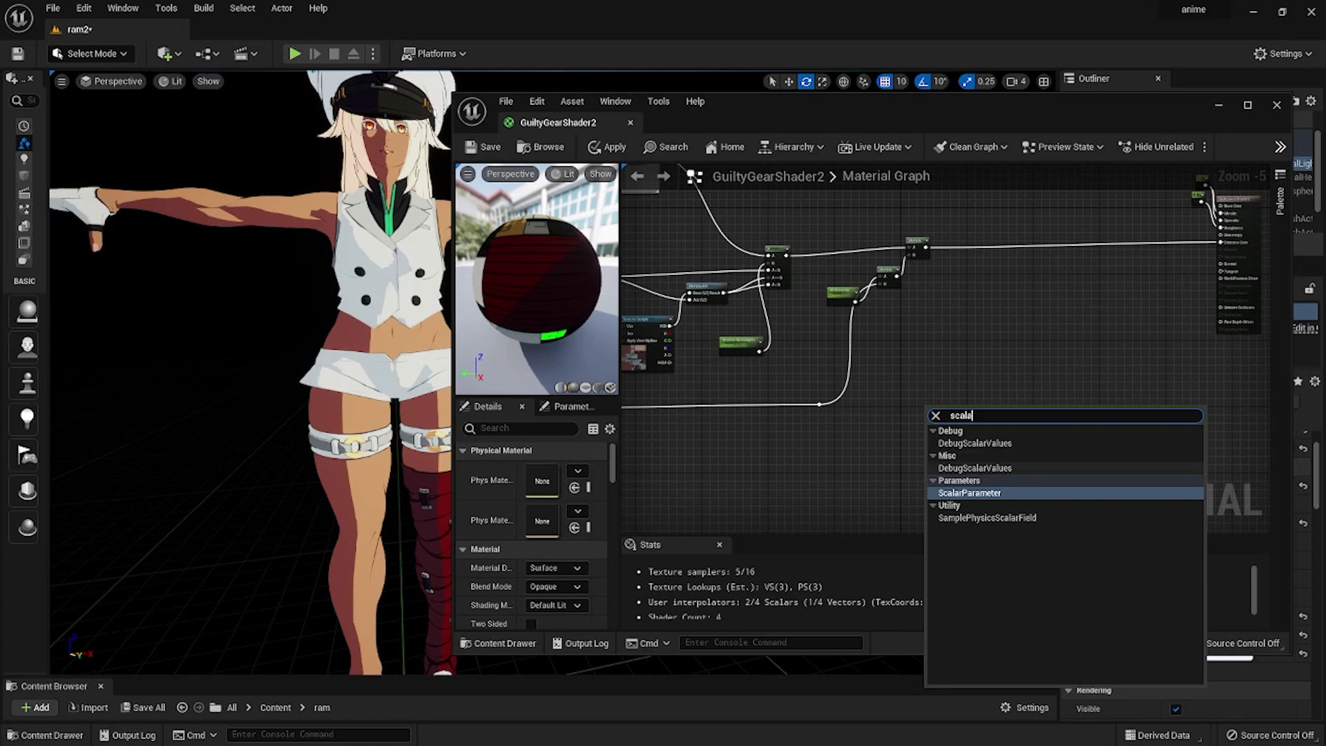
click(980, 492)
scroll(946, 417, up, 3)
scroll(946, 418, up, 2)
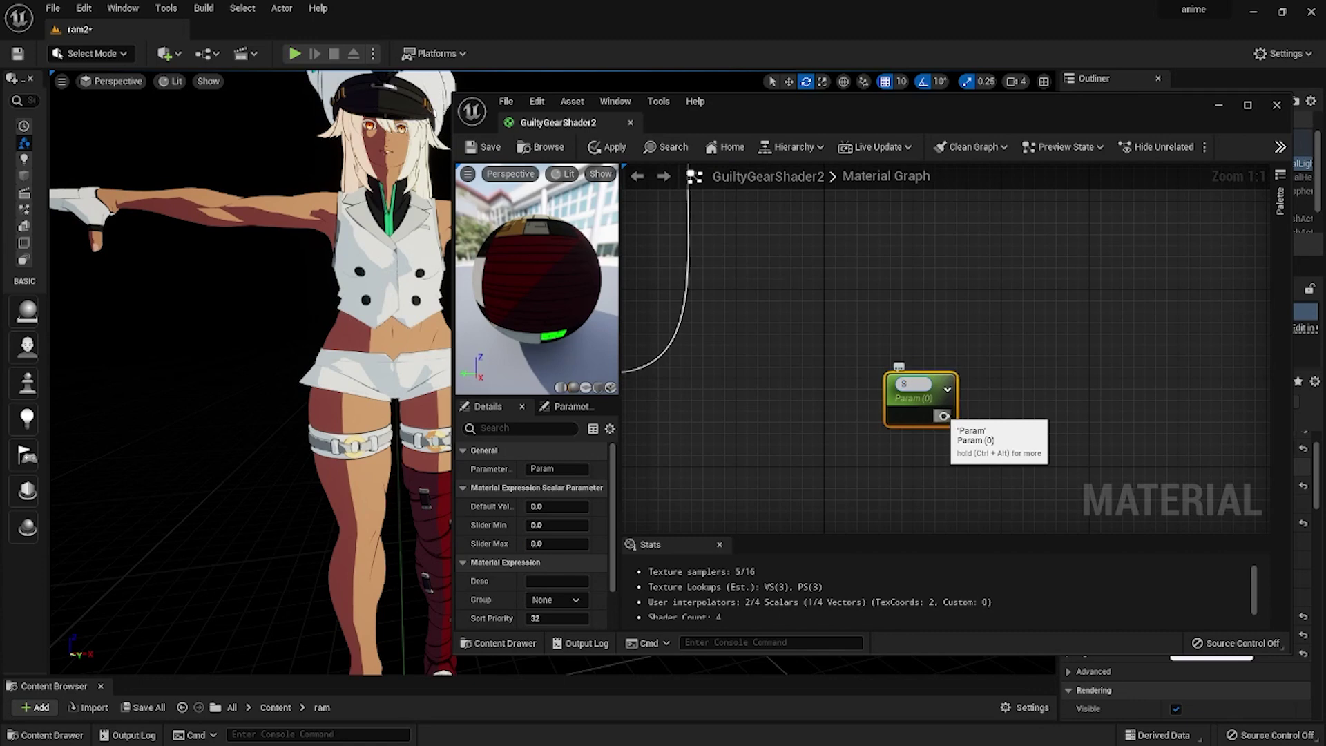
text(Spec poer)
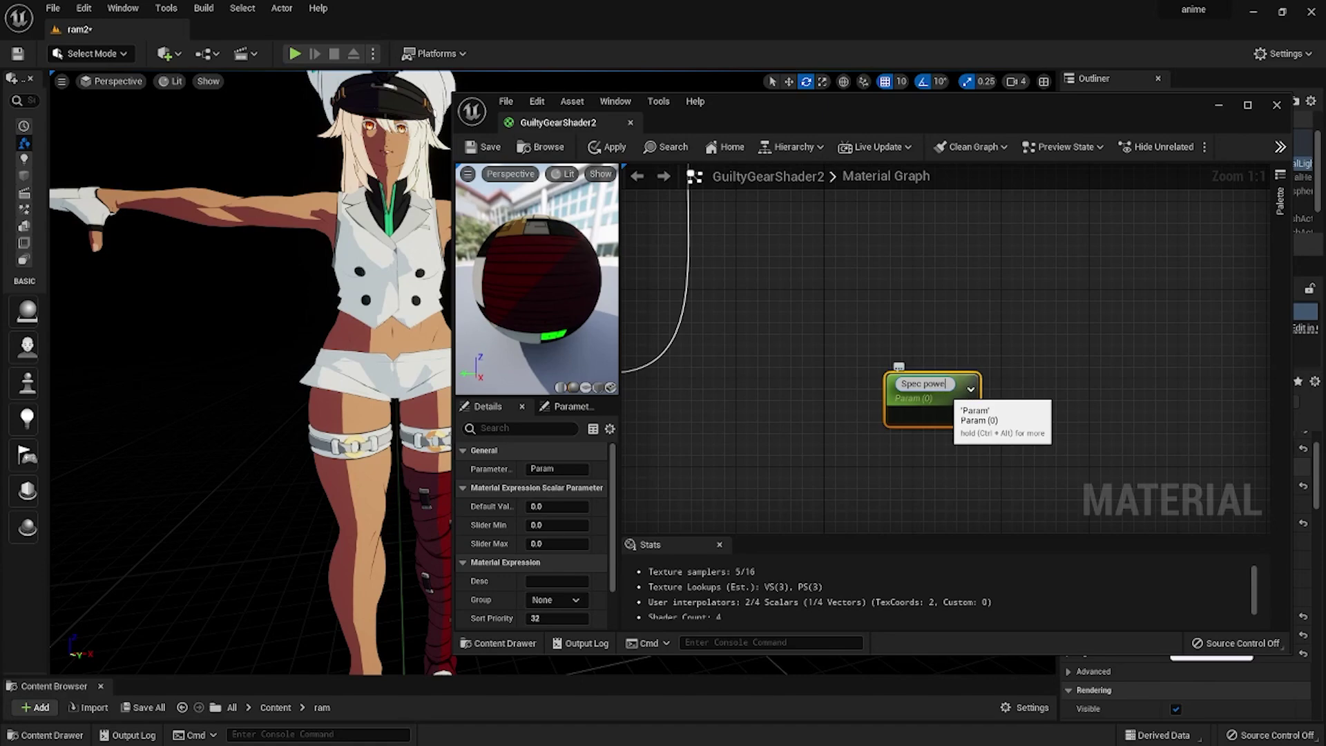
text(r)
key(Return)
click(1247, 105)
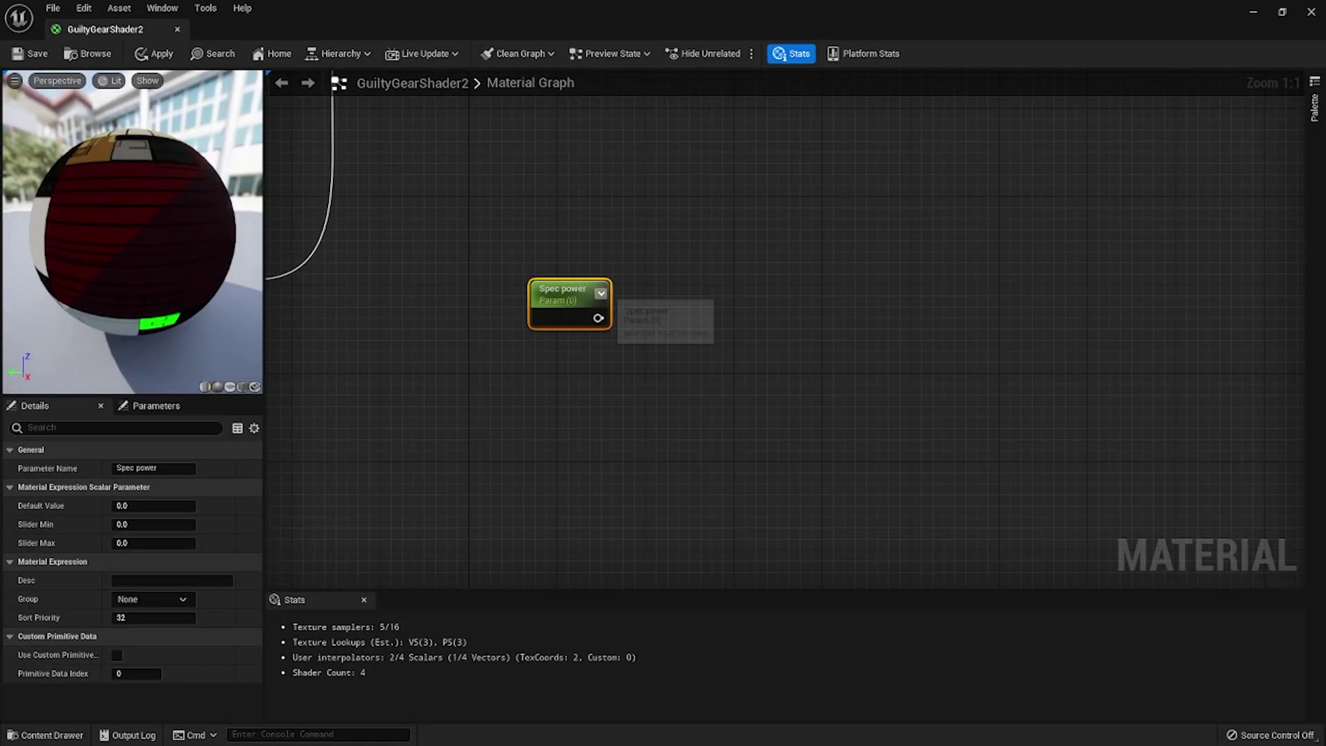
Step: Copy the AO Multiply node, place the copy beside Spec power, and connect Spec power to its B input
drag(563, 291, 546, 306)
scroll(553, 304, down, 3)
right_drag(578, 227, 734, 358)
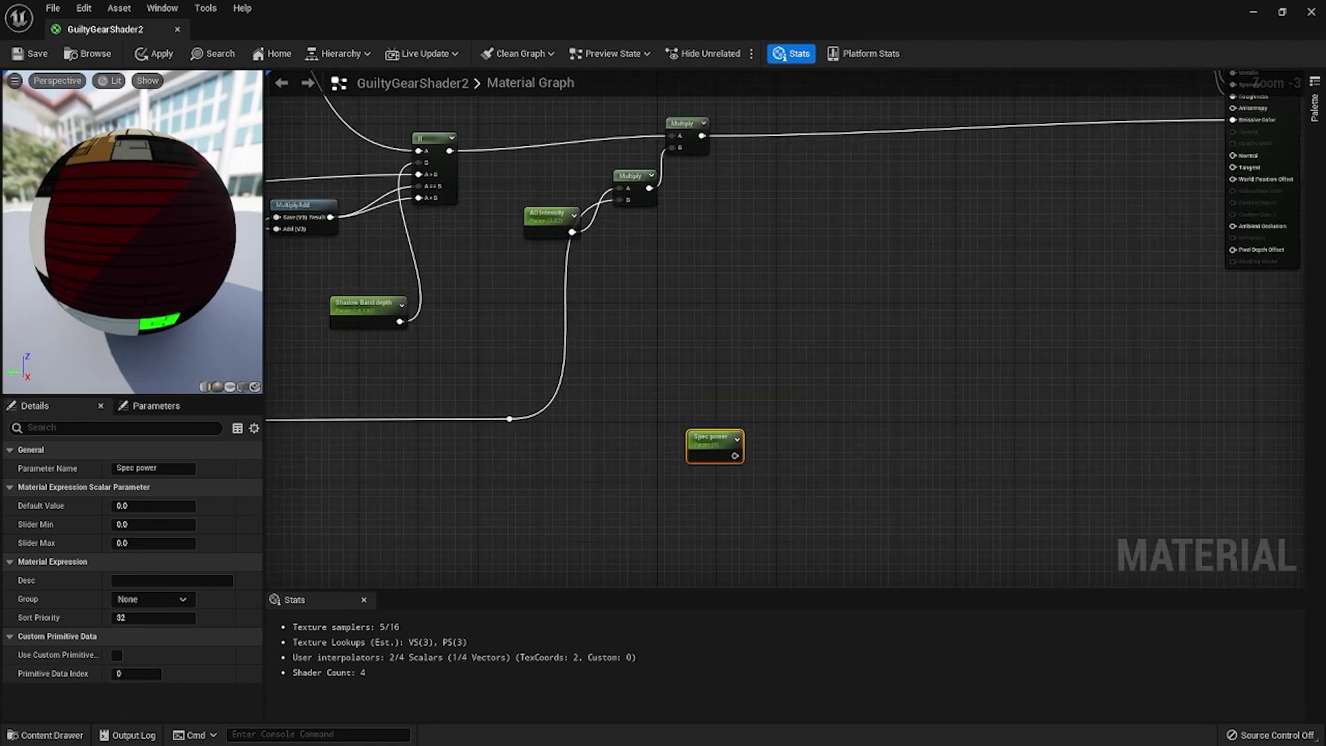
click(629, 177)
right_click(634, 180)
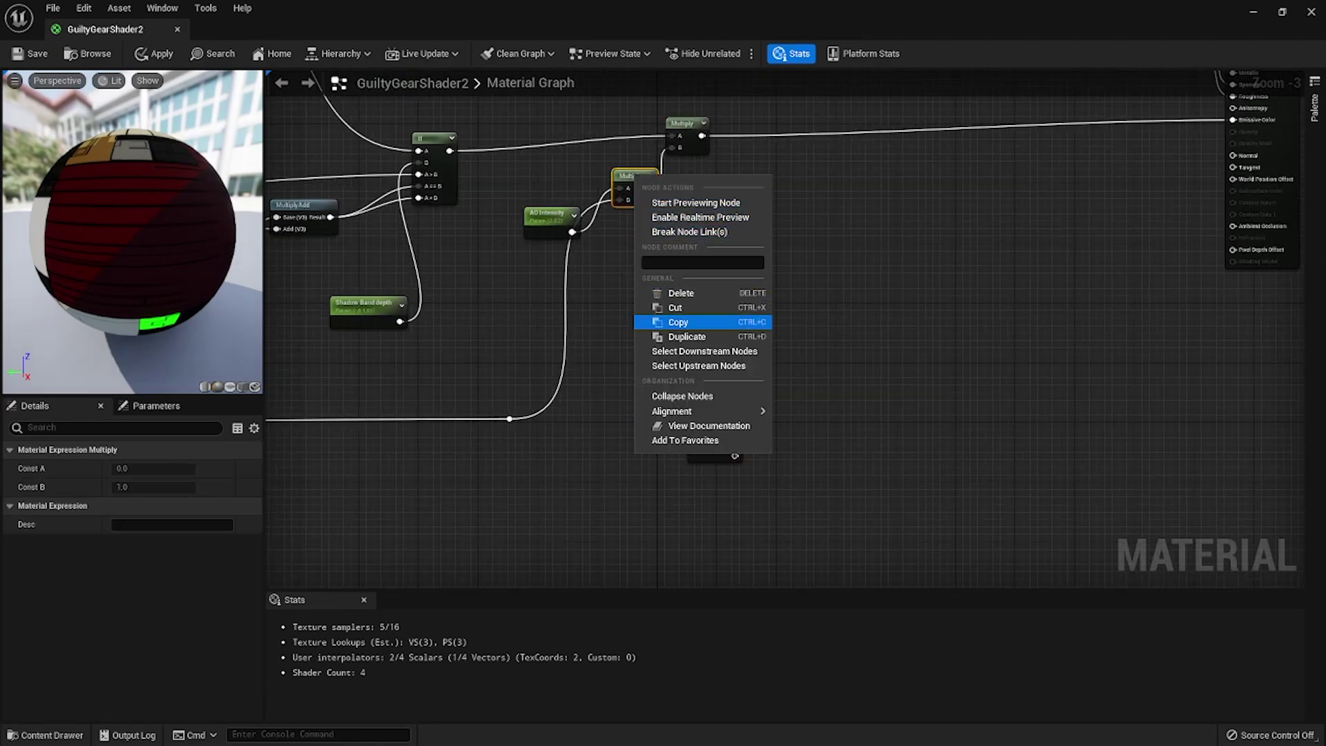
click(678, 322)
key(ctrl+v)
drag(649, 187, 813, 457)
scroll(800, 431, up, 1)
scroll(698, 445, up, 1)
right_drag(813, 457, 748, 408)
Step: Duplicate the new Multiply node twice and arrange the copies in a row after it
right_click(773, 378)
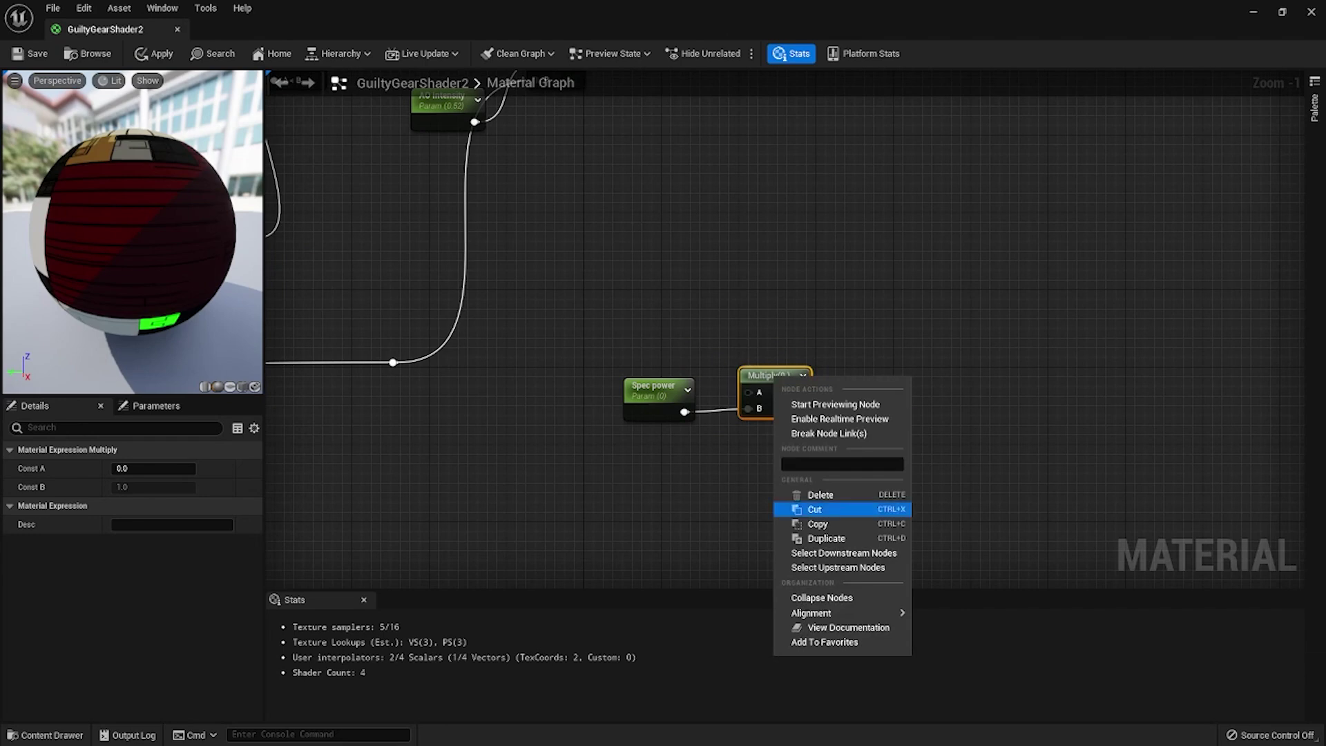
click(826, 538)
right_click(883, 391)
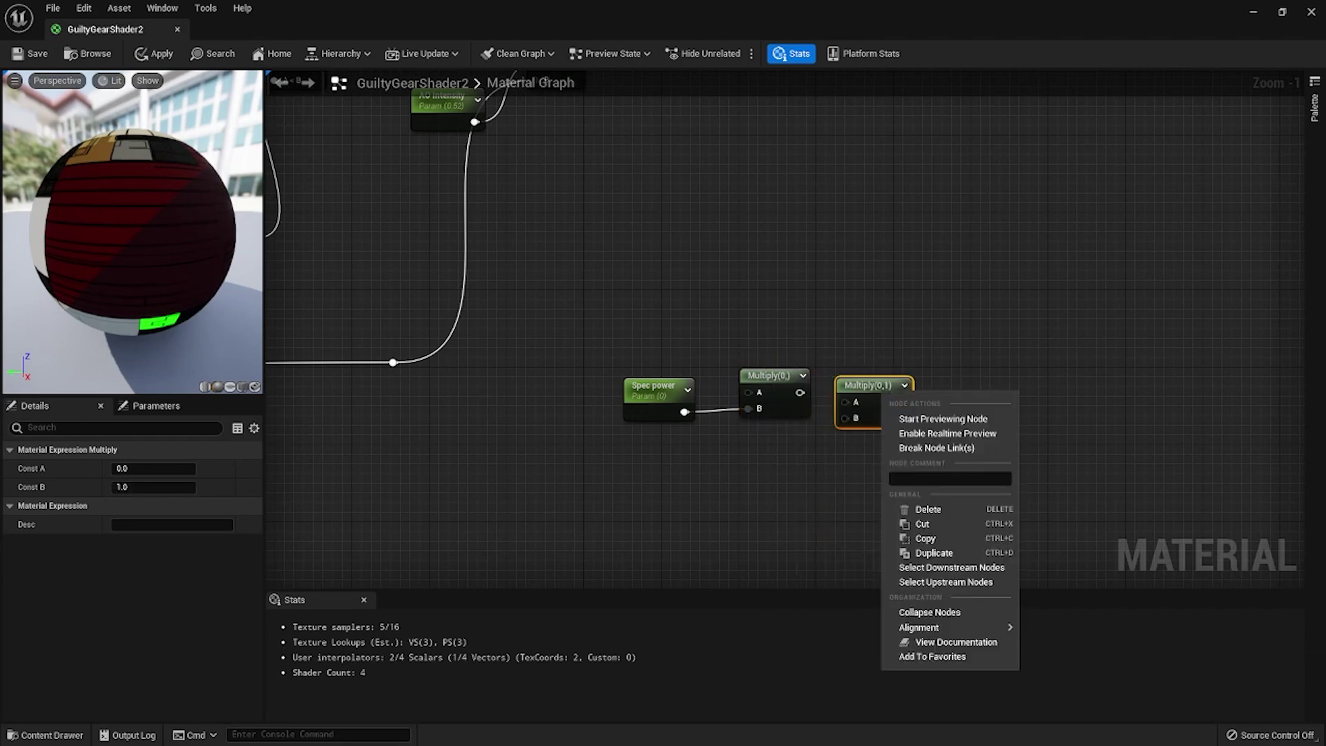
click(897, 550)
drag(901, 401, 1007, 396)
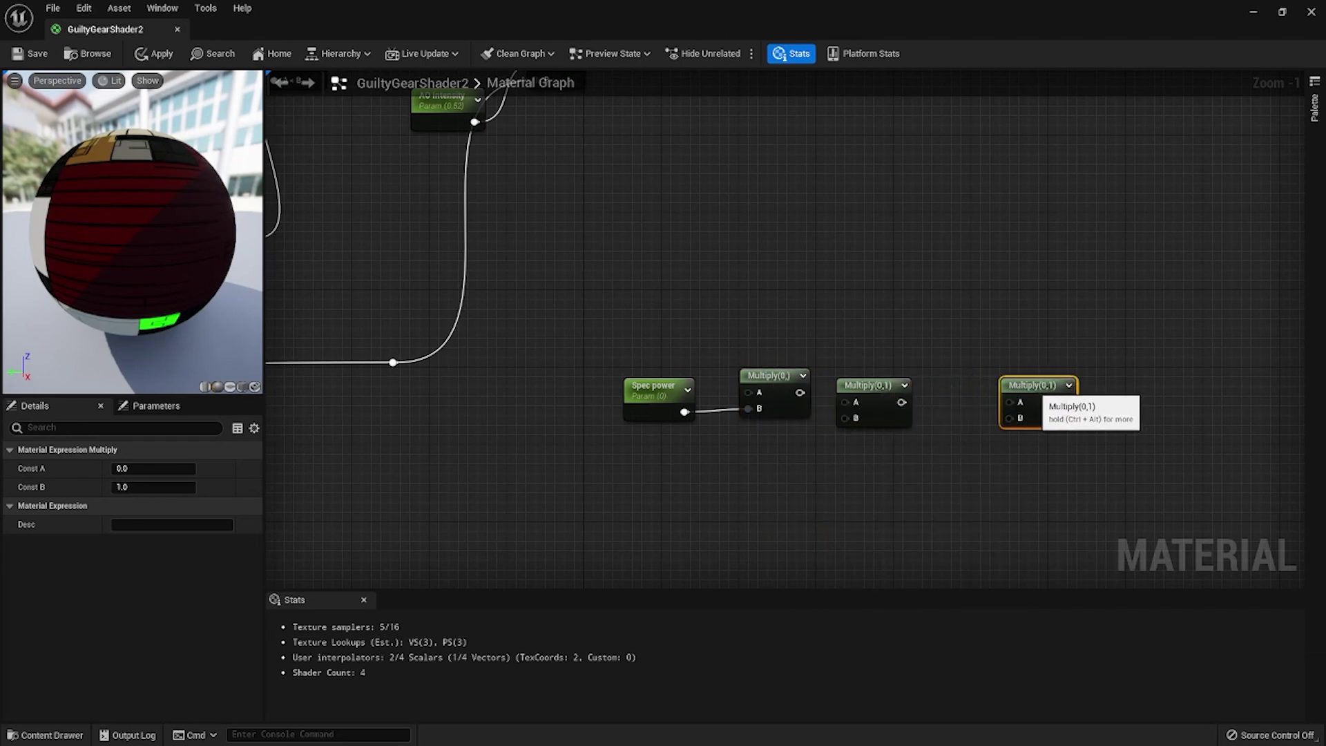
drag(861, 395, 879, 383)
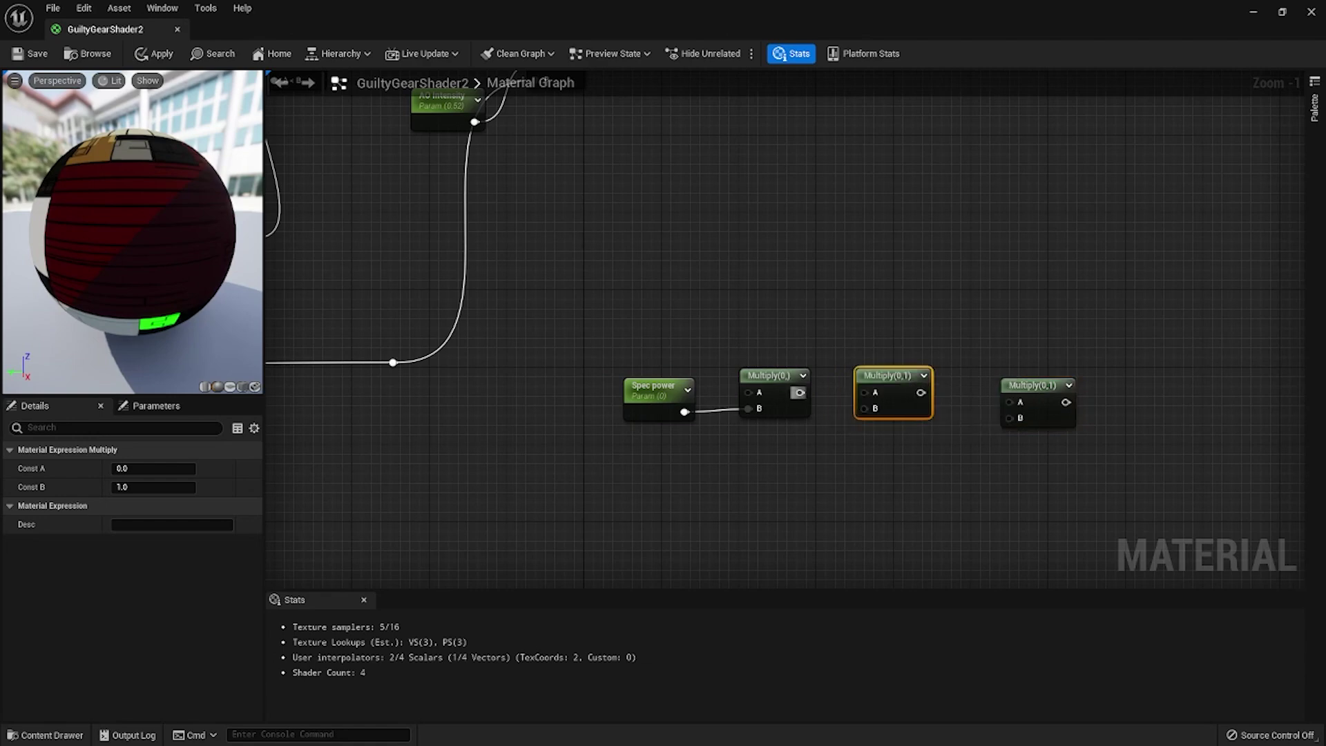
Step: Chain the three specular Multiply nodes by connecting each output to the following node's A input
drag(799, 392, 864, 392)
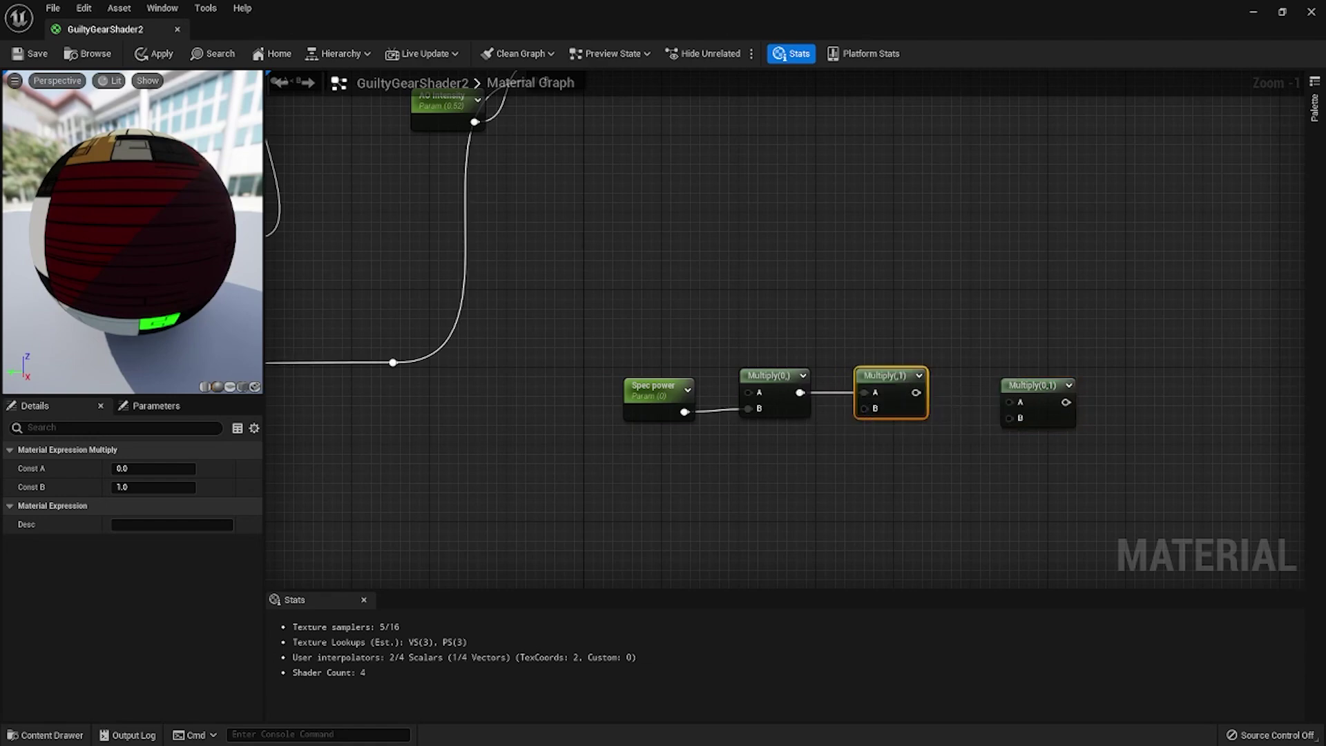
drag(919, 393, 1039, 376)
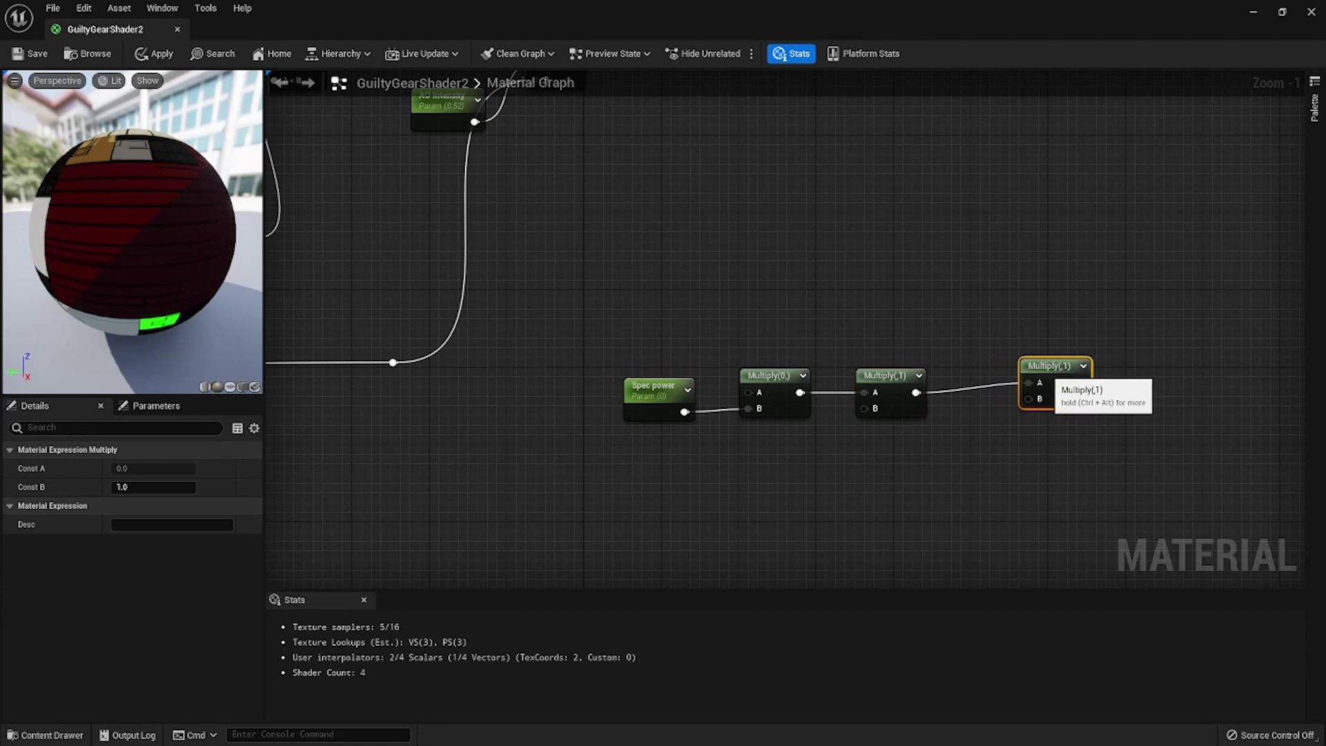
right_drag(965, 440, 853, 361)
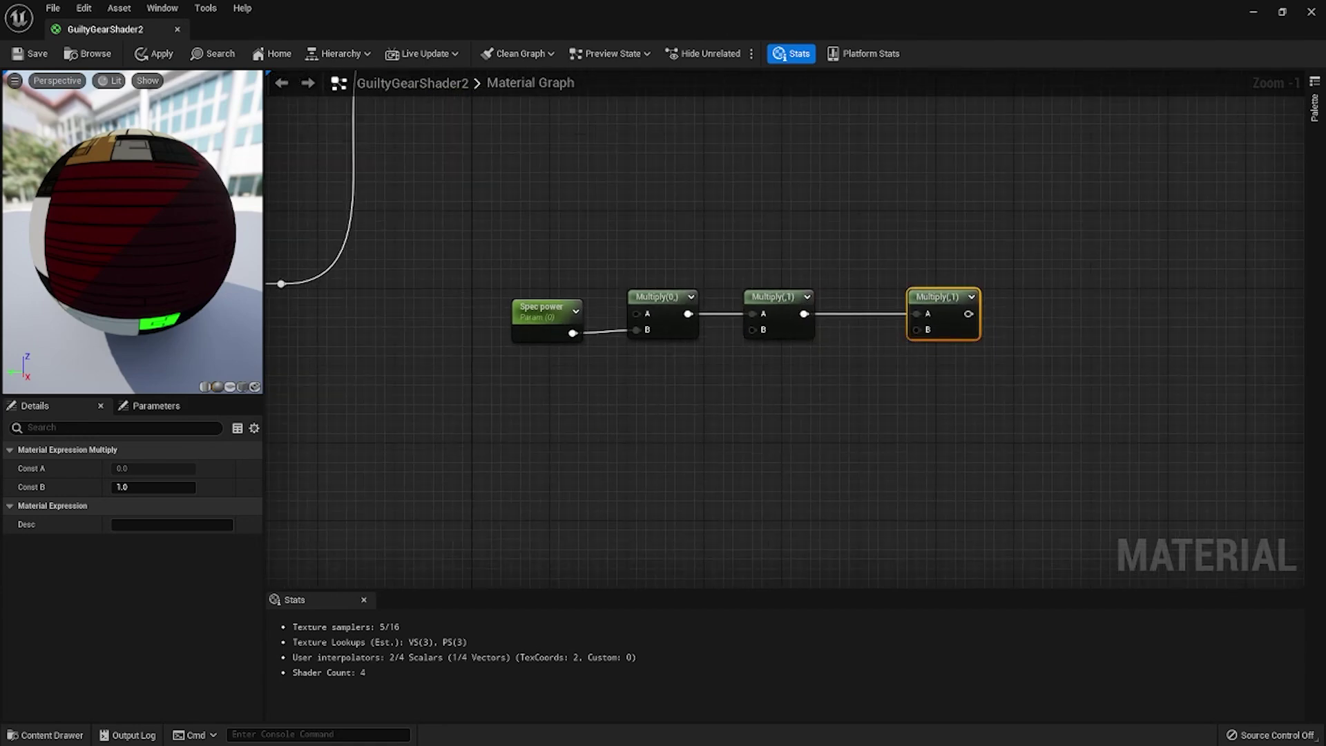
Step: Add a Clamp node fed by the second specular Multiply and connect its output to the third Multiply's B input
drag(805, 313, 835, 433)
text(clamp)
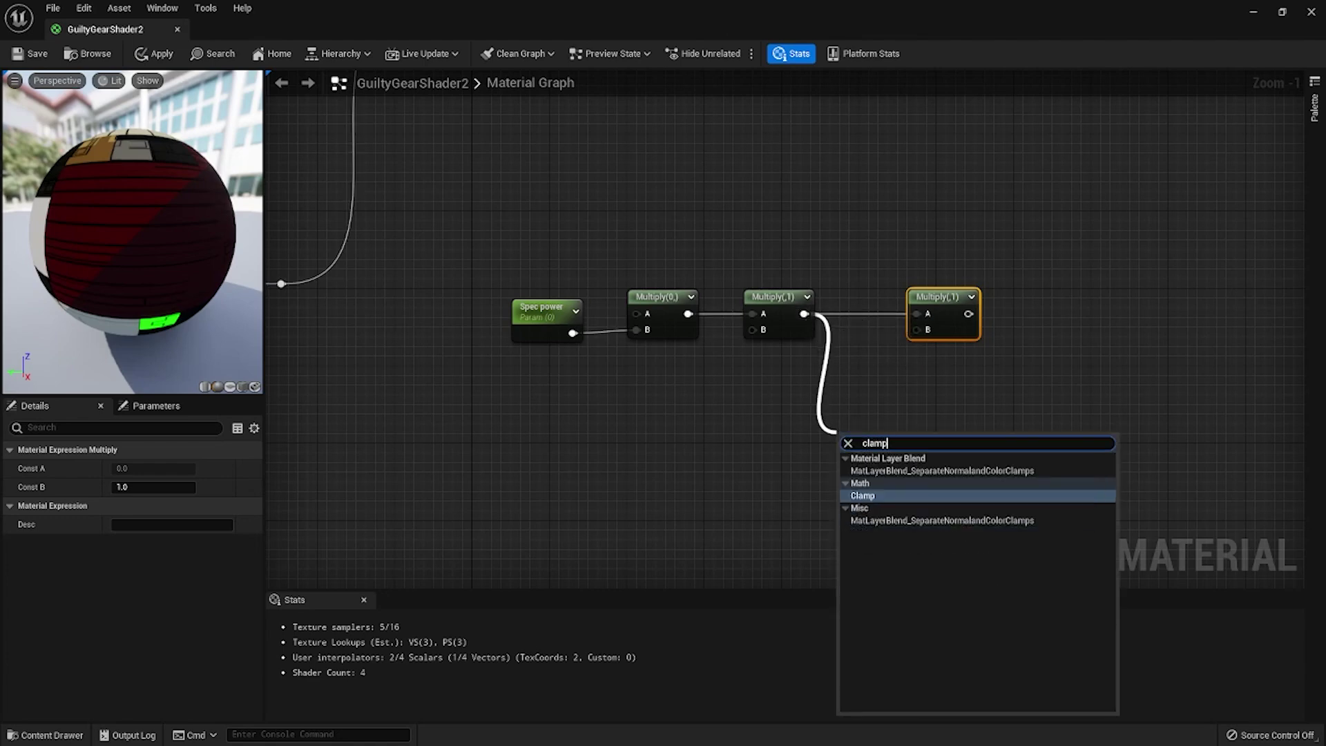
key(Return)
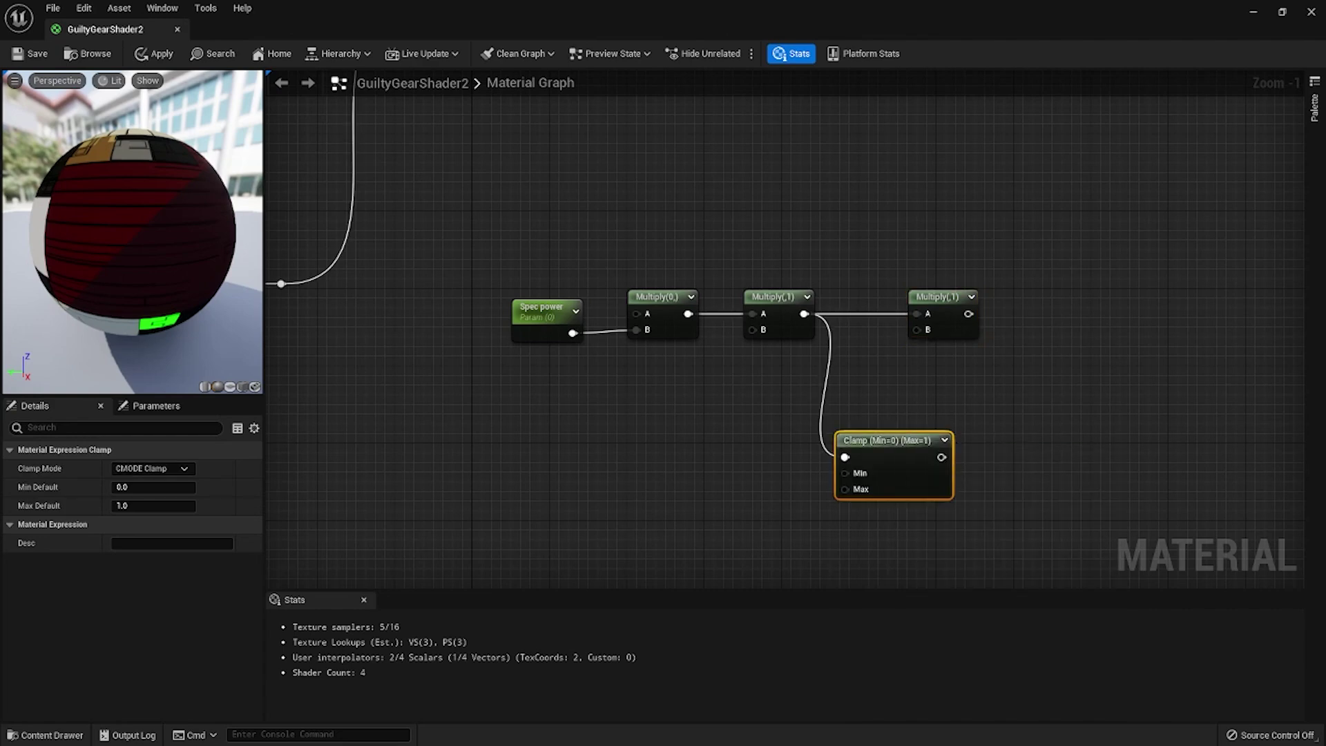
drag(941, 457, 916, 329)
drag(884, 439, 881, 432)
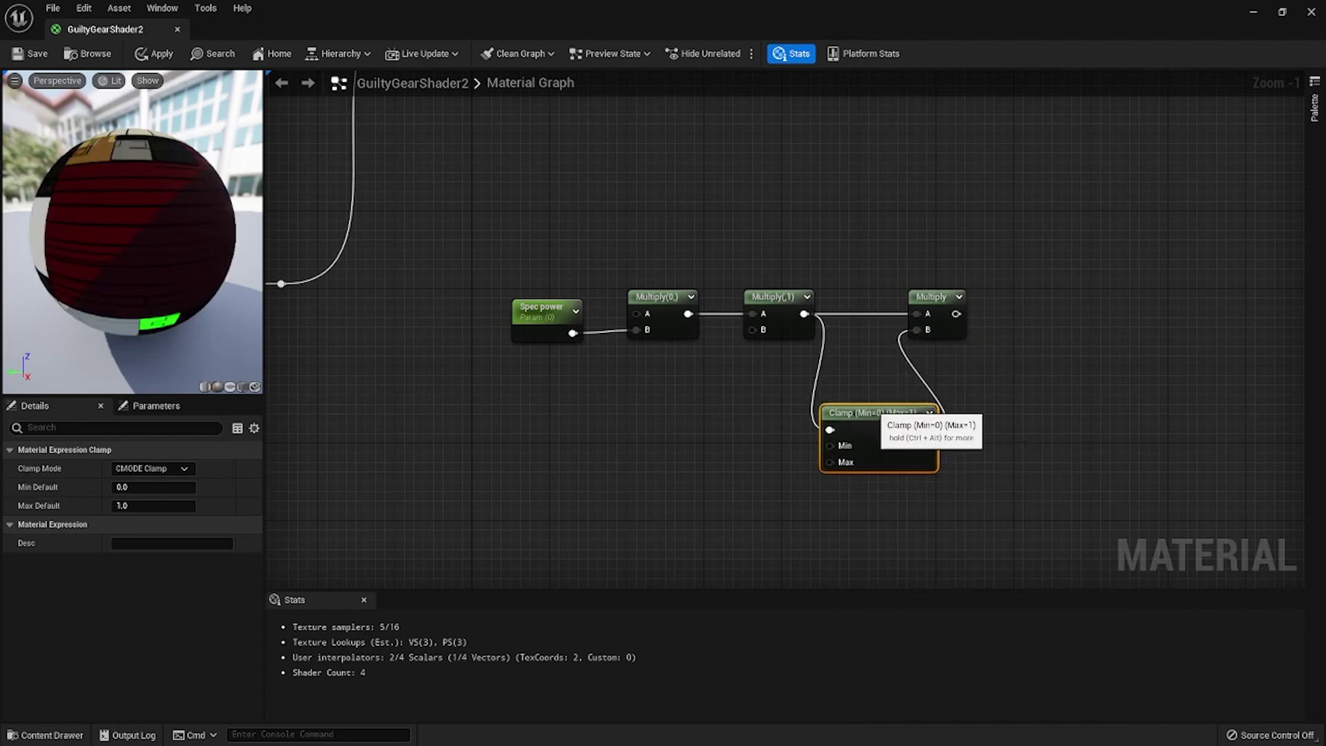
Step: Connect the ilm texture's blue output to the first specular Multiply's A input, routing the wire beneath the graph with two reroute nodes
scroll(684, 391, down, 4)
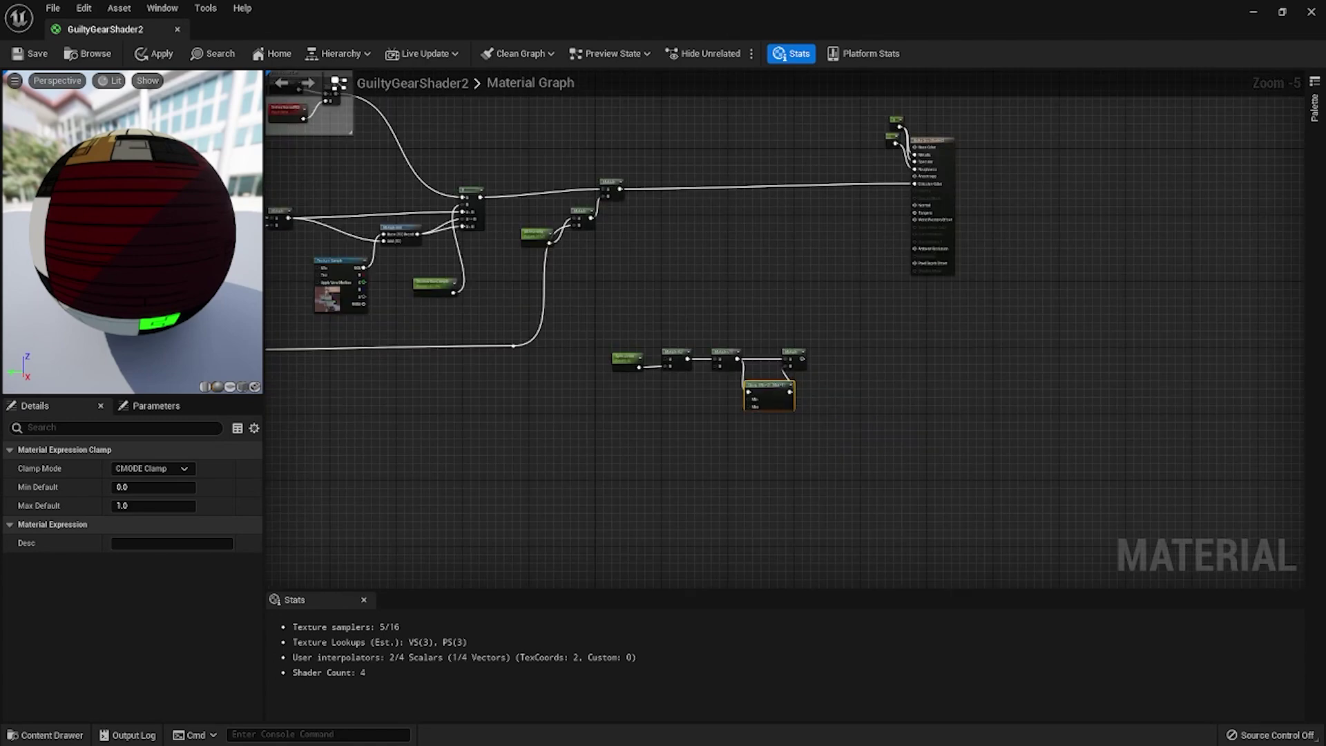
right_drag(511, 315, 685, 321)
scroll(342, 321, up, 2)
drag(357, 309, 1232, 403)
double_click(1099, 393)
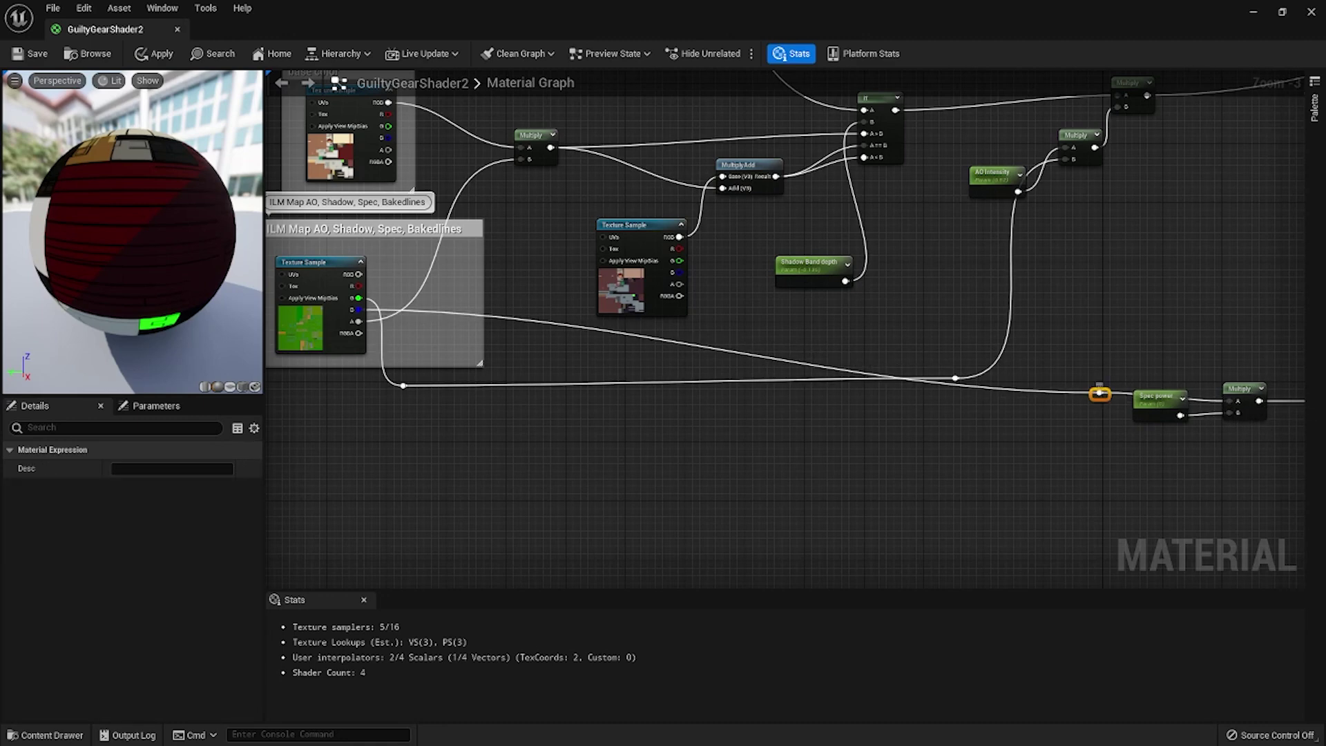
drag(1099, 392, 1194, 446)
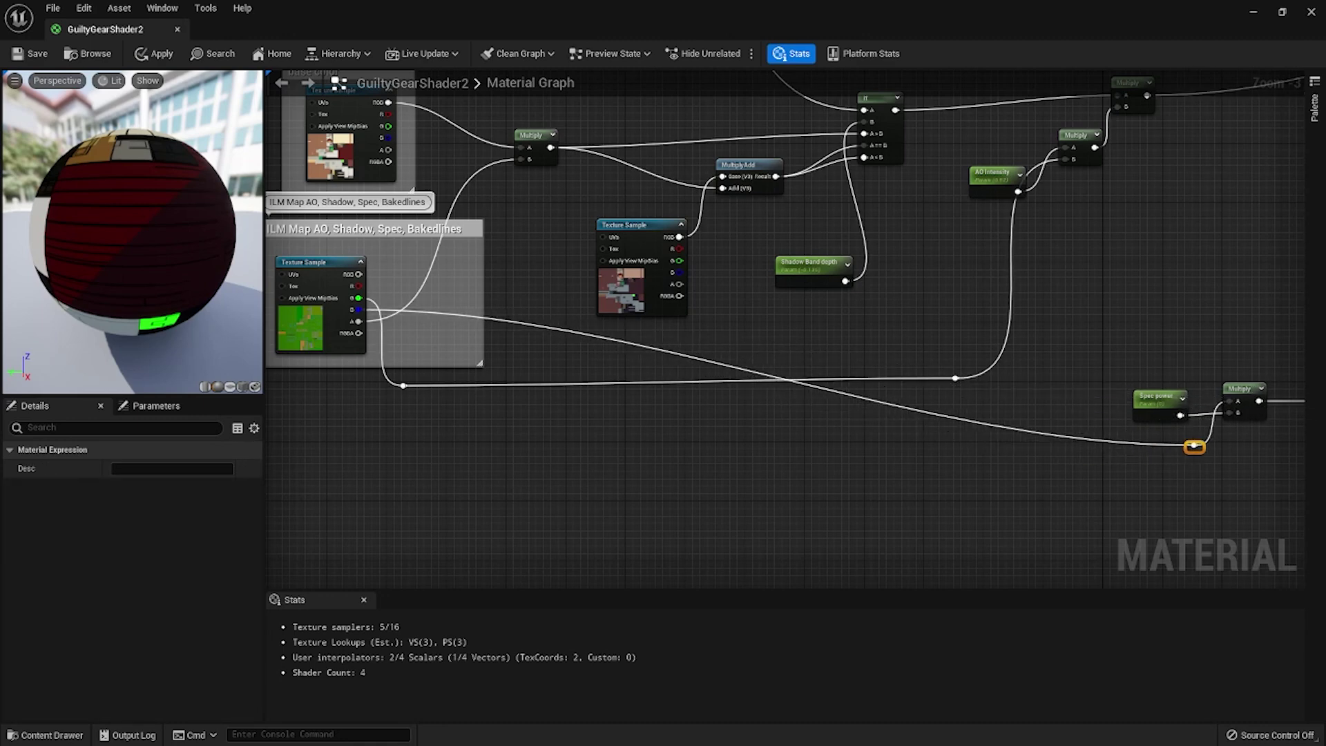
double_click(428, 309)
drag(429, 308, 389, 446)
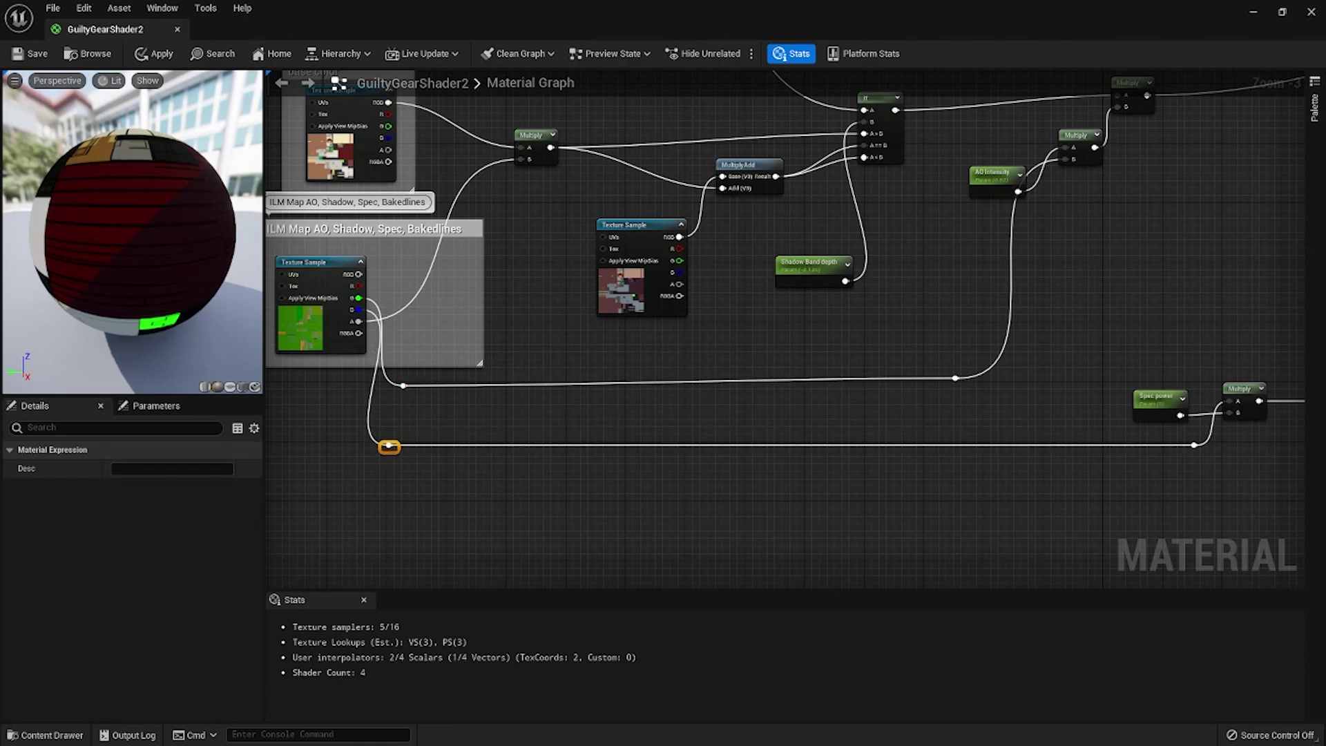
Step: Duplicate the third specular Multiply, place the copy above and beyond it, and connect the original's output to the copy's A input
right_drag(794, 428, 464, 424)
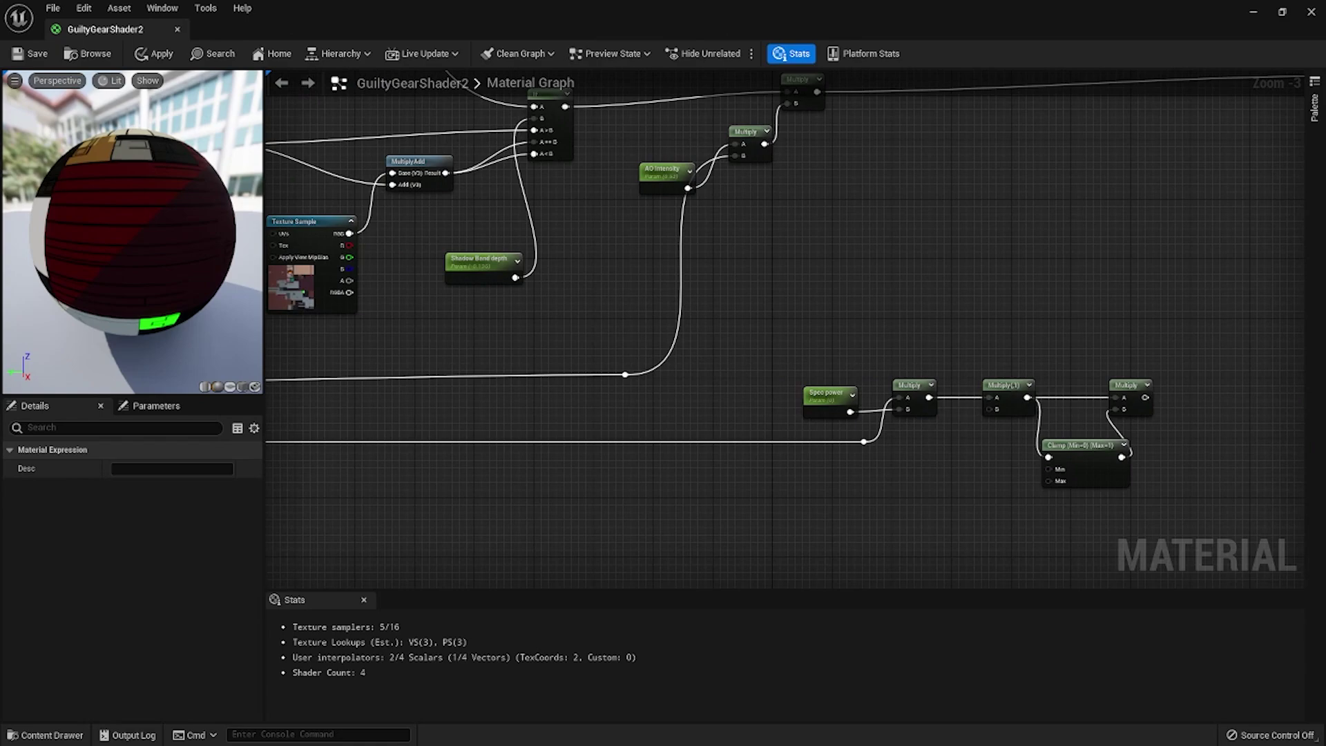
right_drag(1121, 400, 1012, 387)
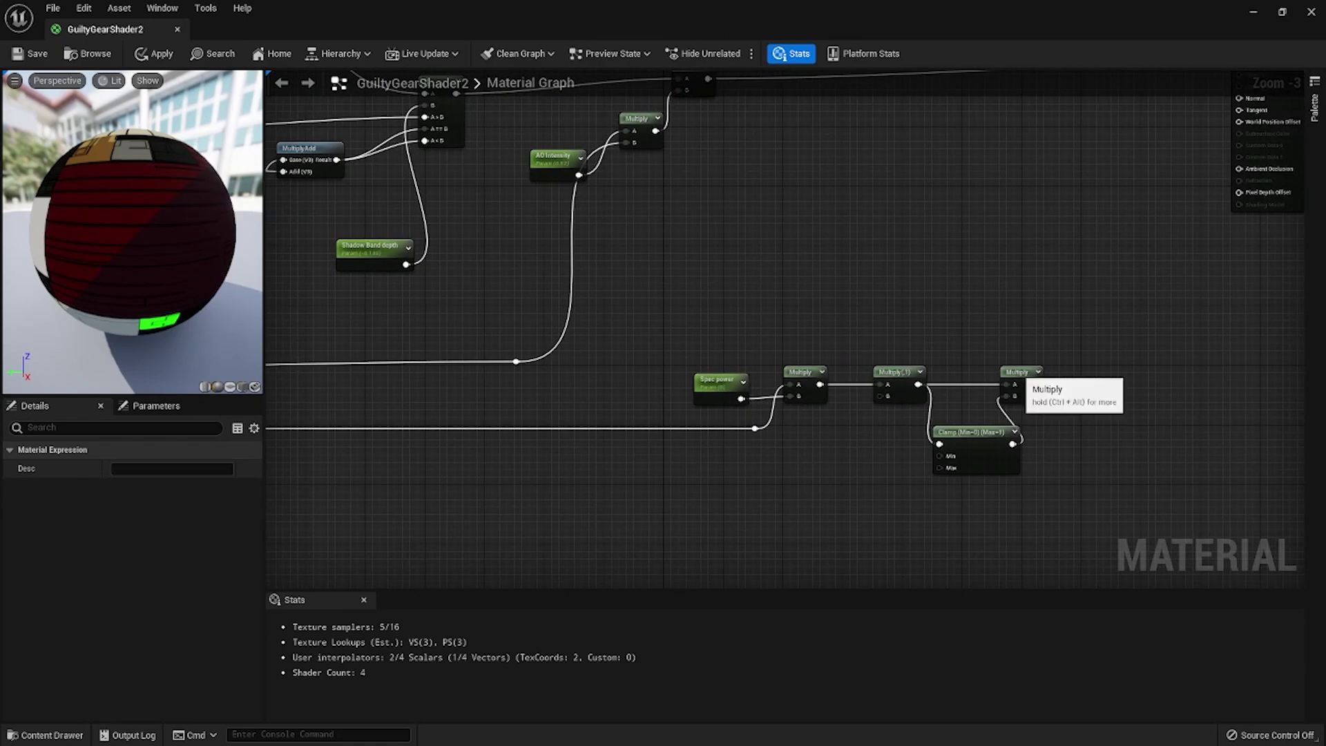
right_click(1017, 374)
click(1062, 534)
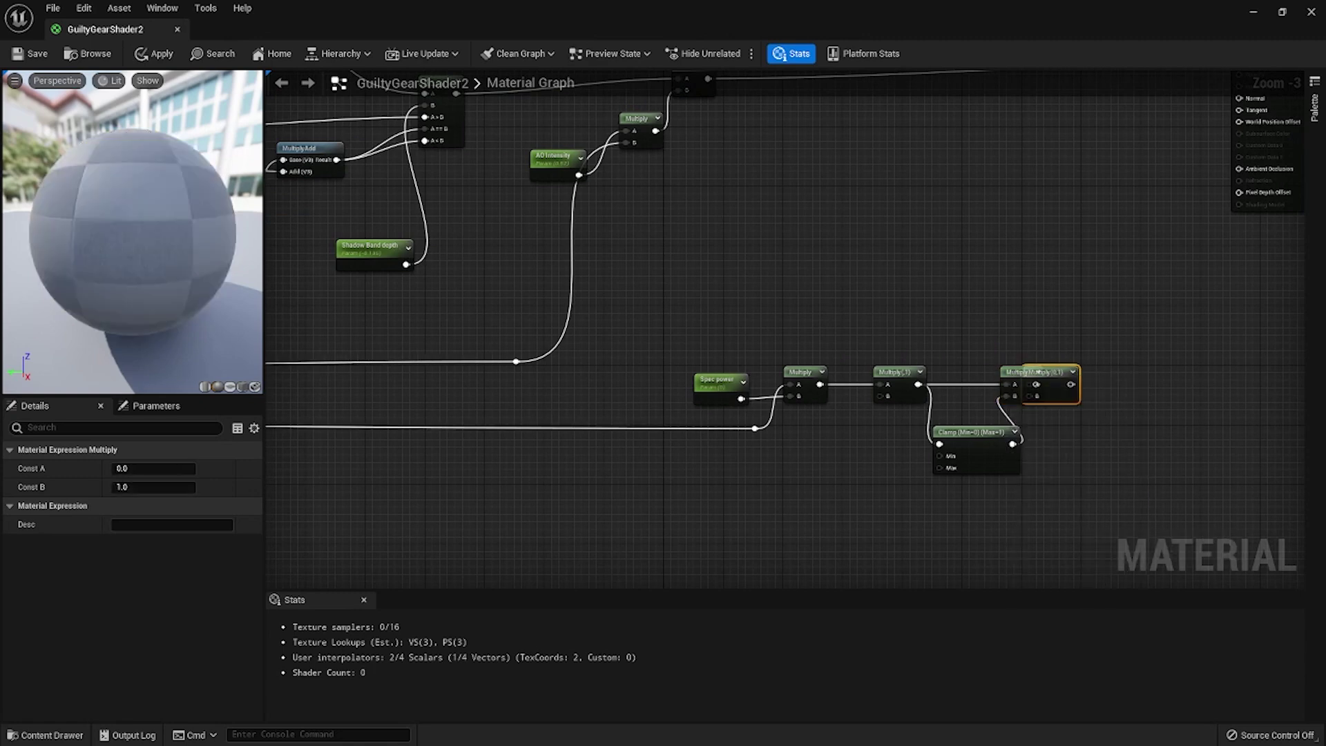
drag(1040, 382, 1122, 317)
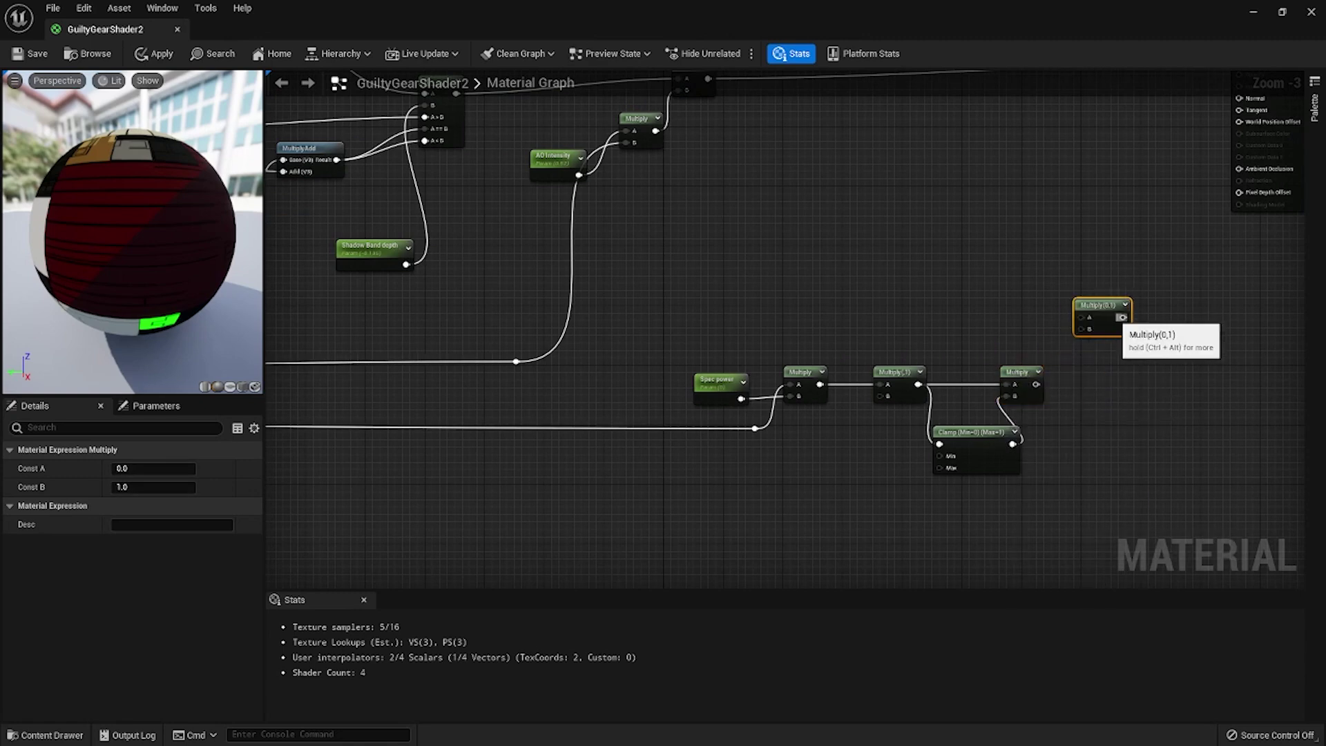
drag(1034, 384, 1098, 417)
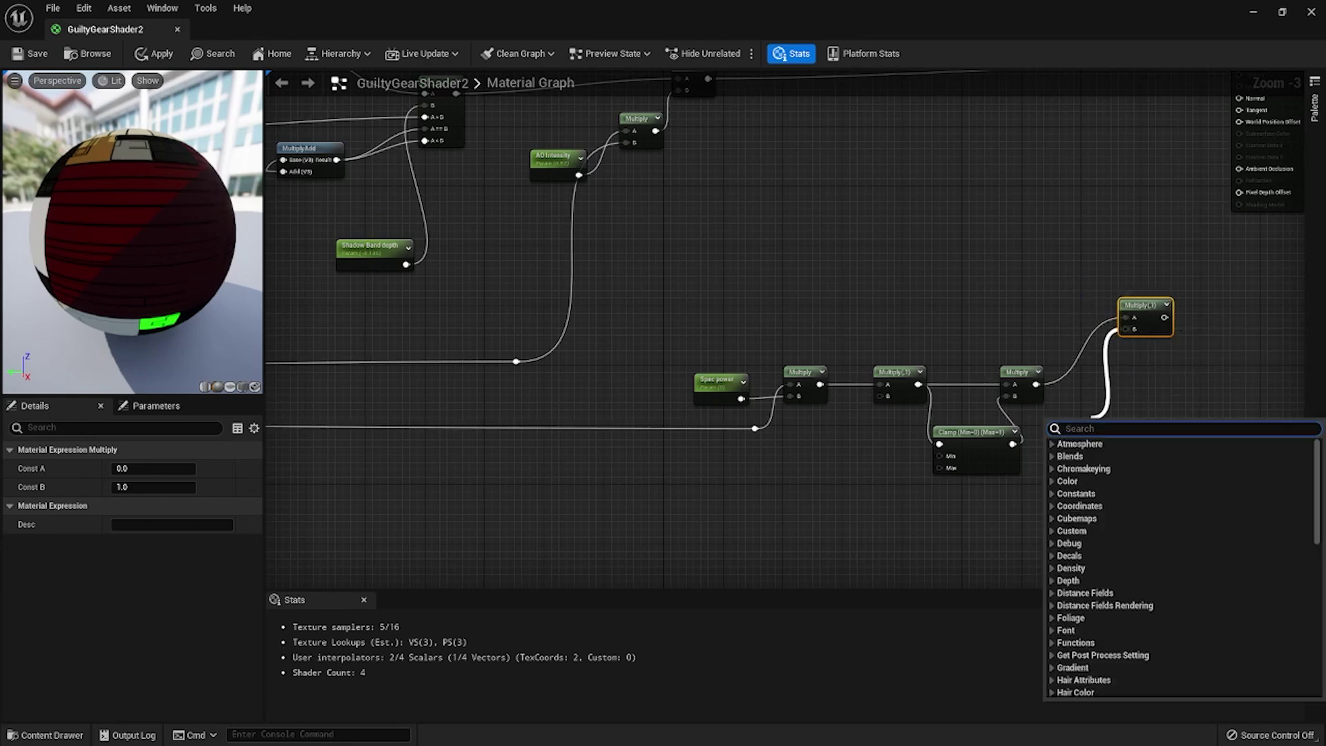
Step: Add a vector parameter named "highlight tint" connected to the last specular Multiply's B input
text(vect)
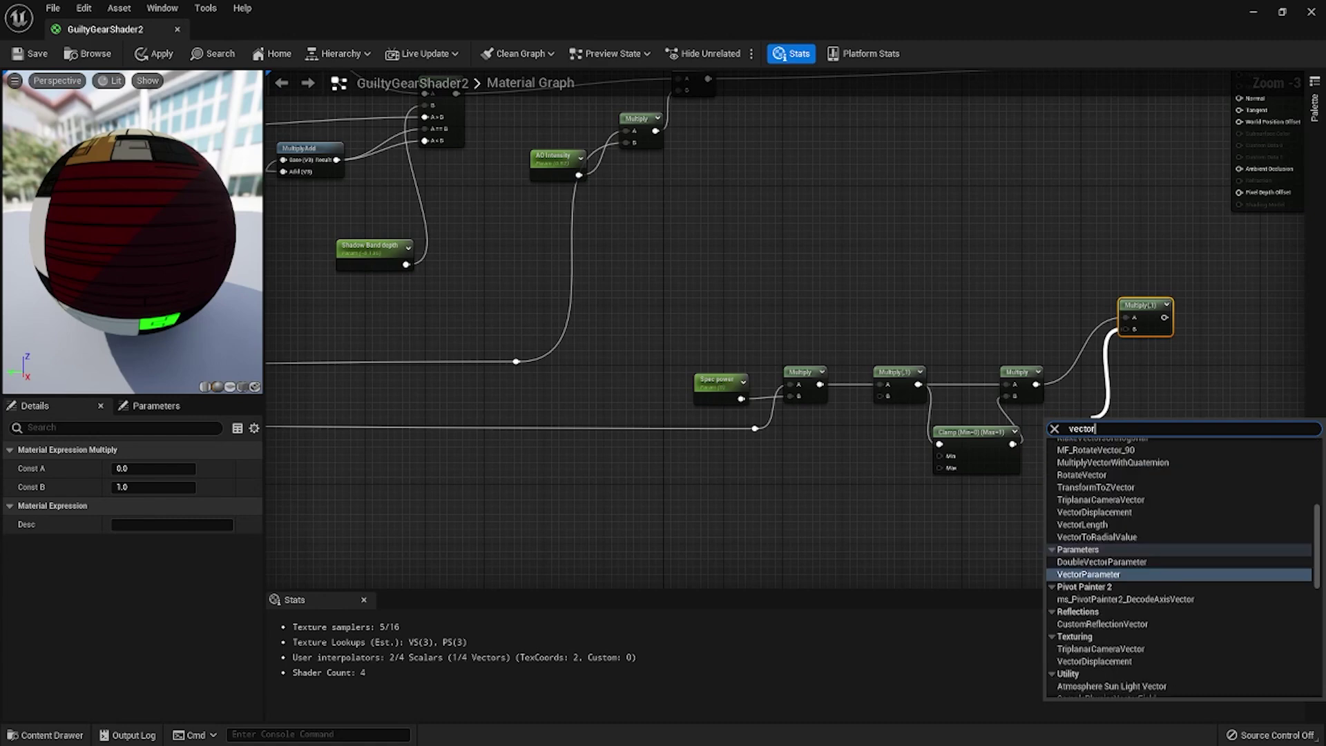
text(or)
click(1089, 573)
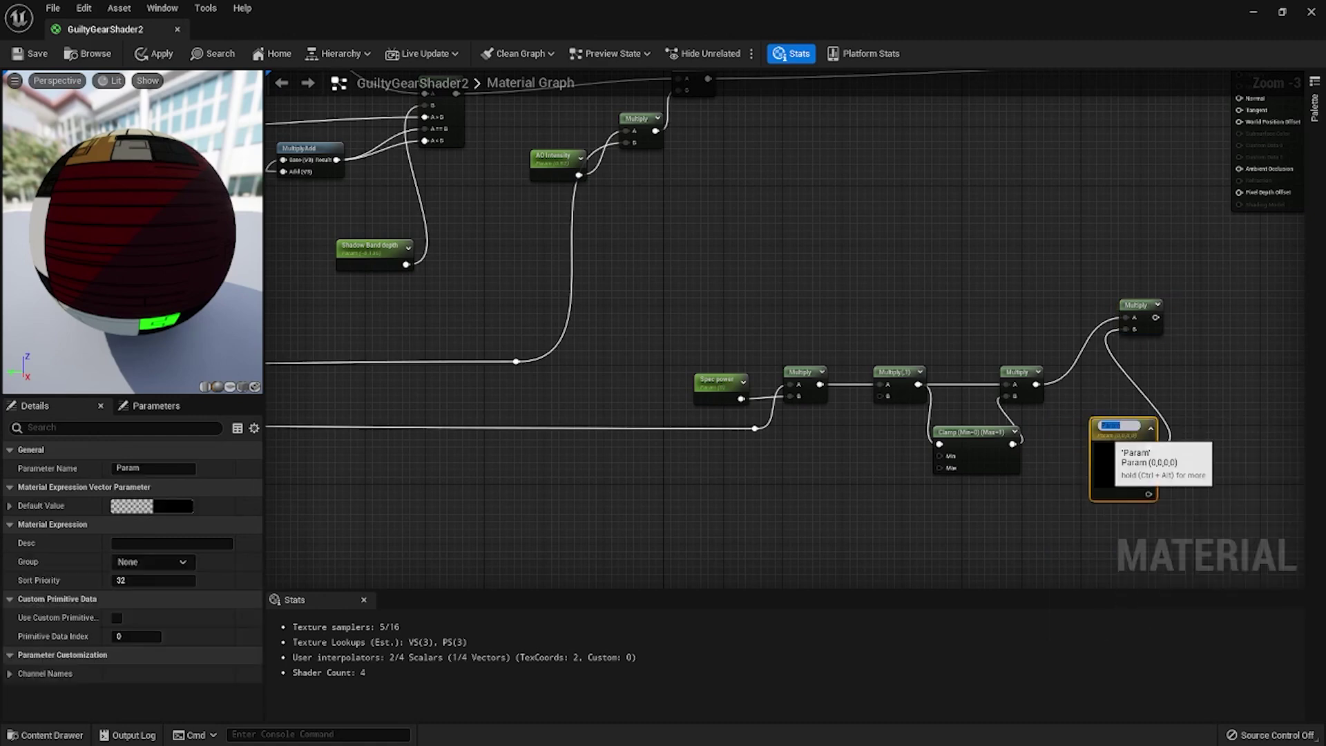
scroll(1104, 449, up, 1)
drag(1139, 433, 1132, 430)
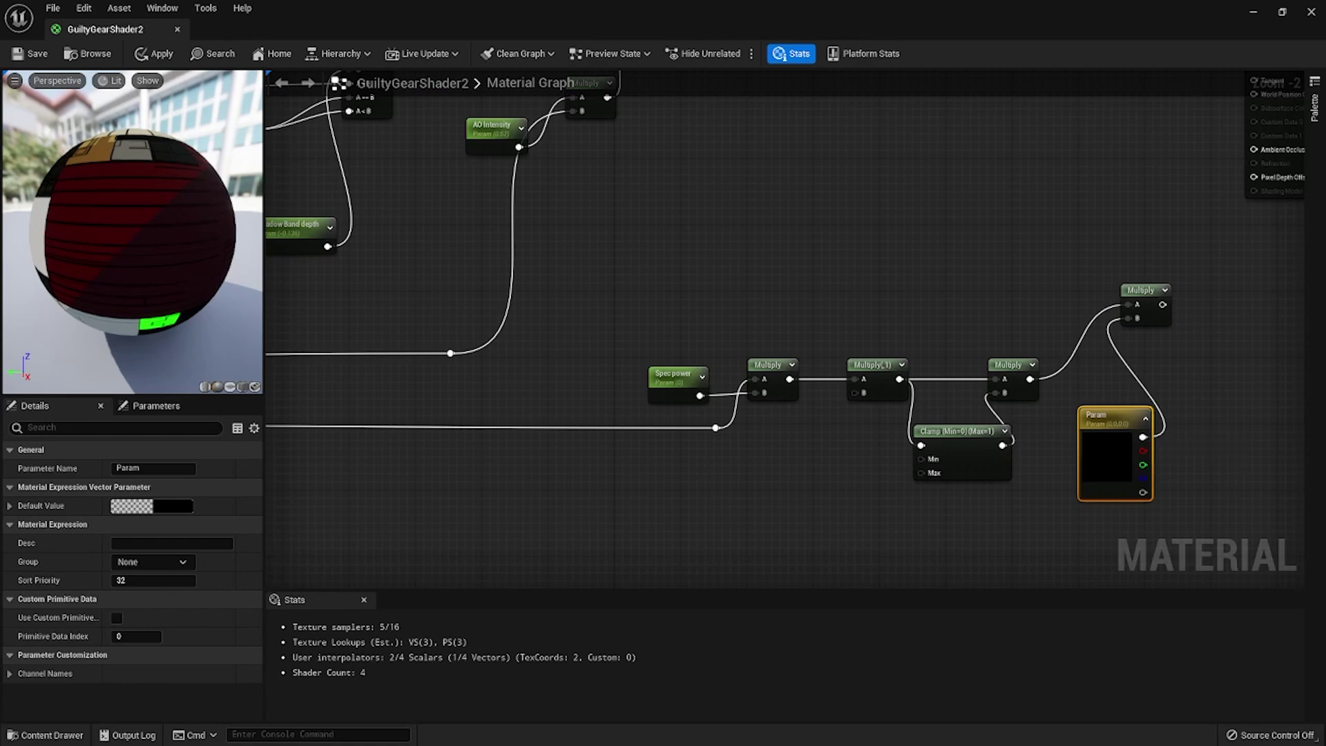
click(153, 467)
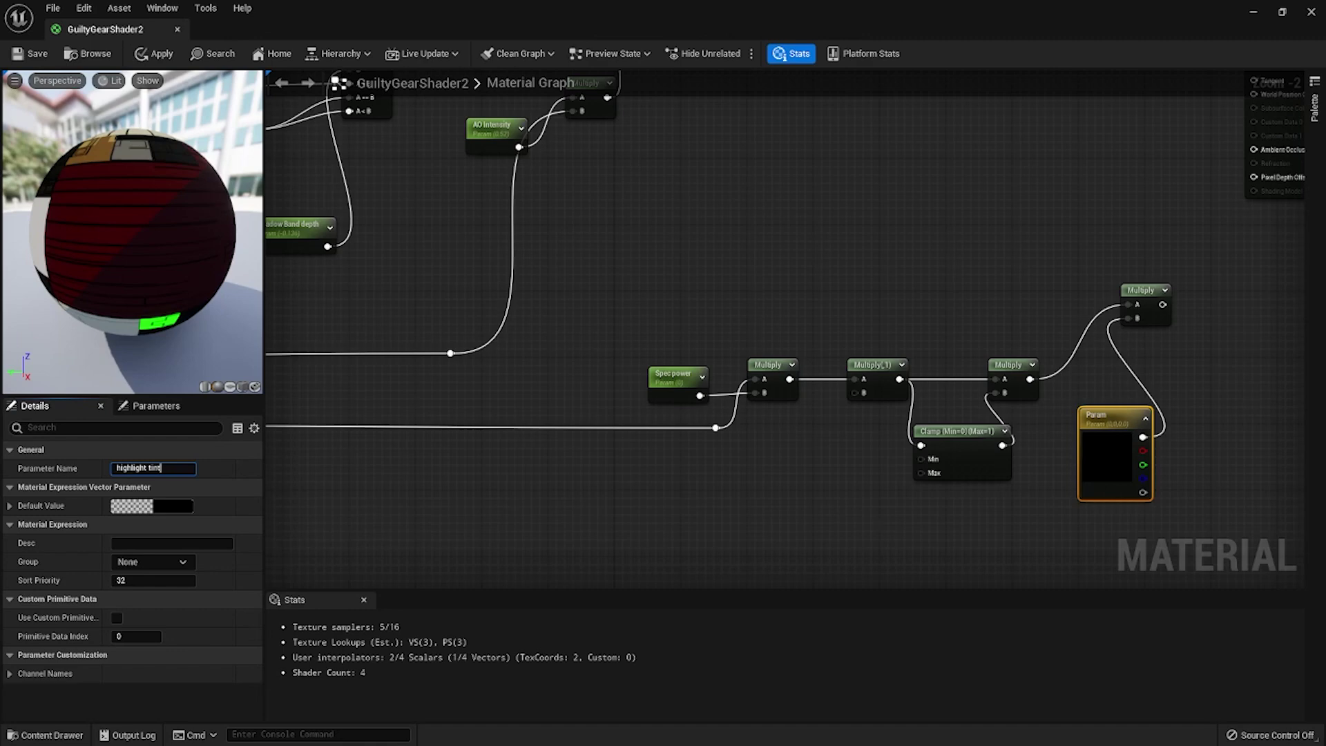
click(774, 497)
click(1103, 417)
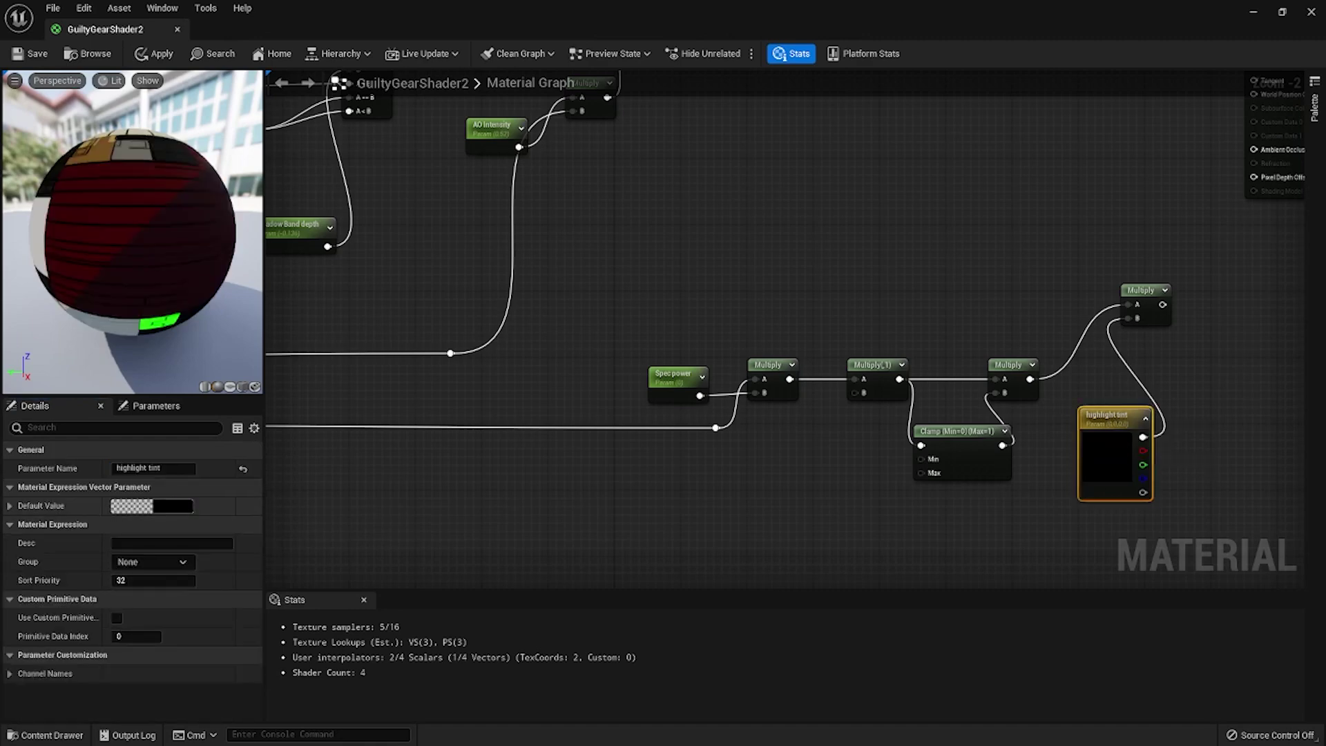
Step: Set the highlight tint parameter's default color to white with R, G and B at 1.0
click(178, 505)
drag(382, 464, 380, 431)
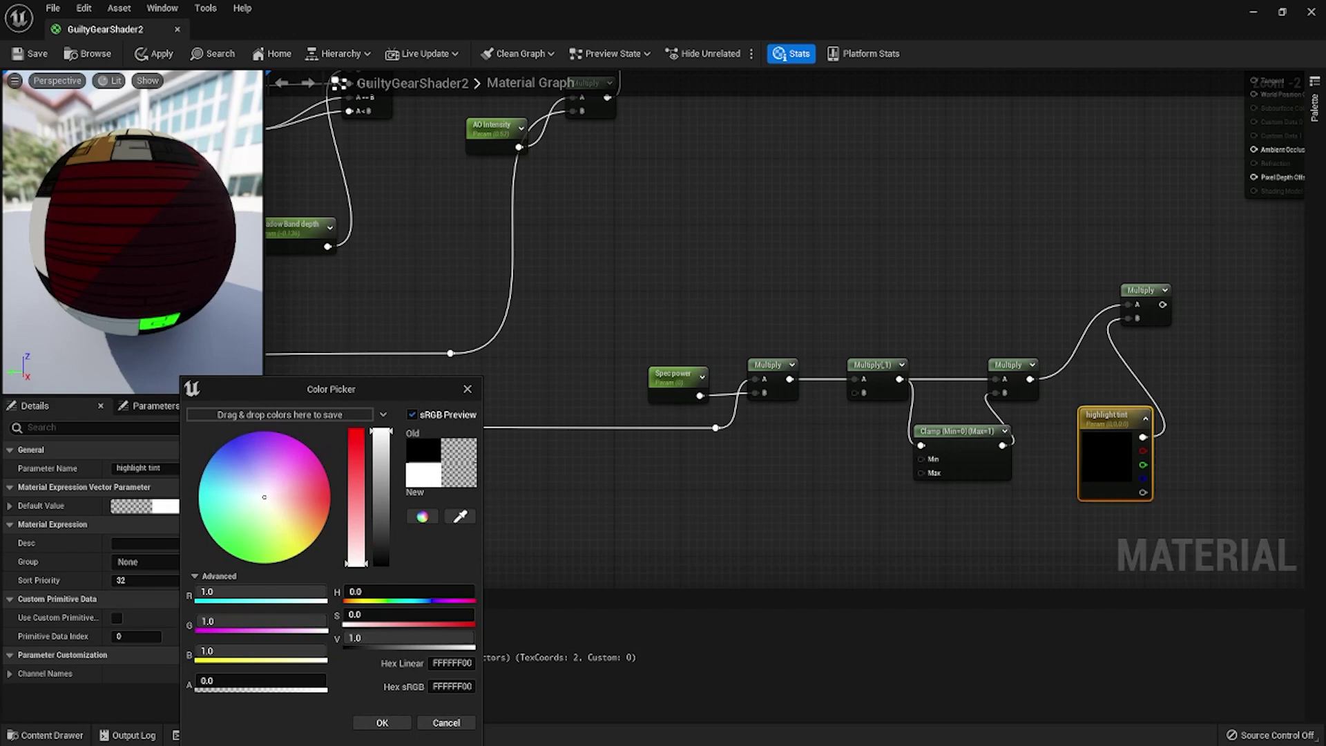
click(382, 722)
Step: Move the whole specular node group, including Spec power, Clamp and highlight tint, farther away from the material output node
scroll(896, 391, down, 2)
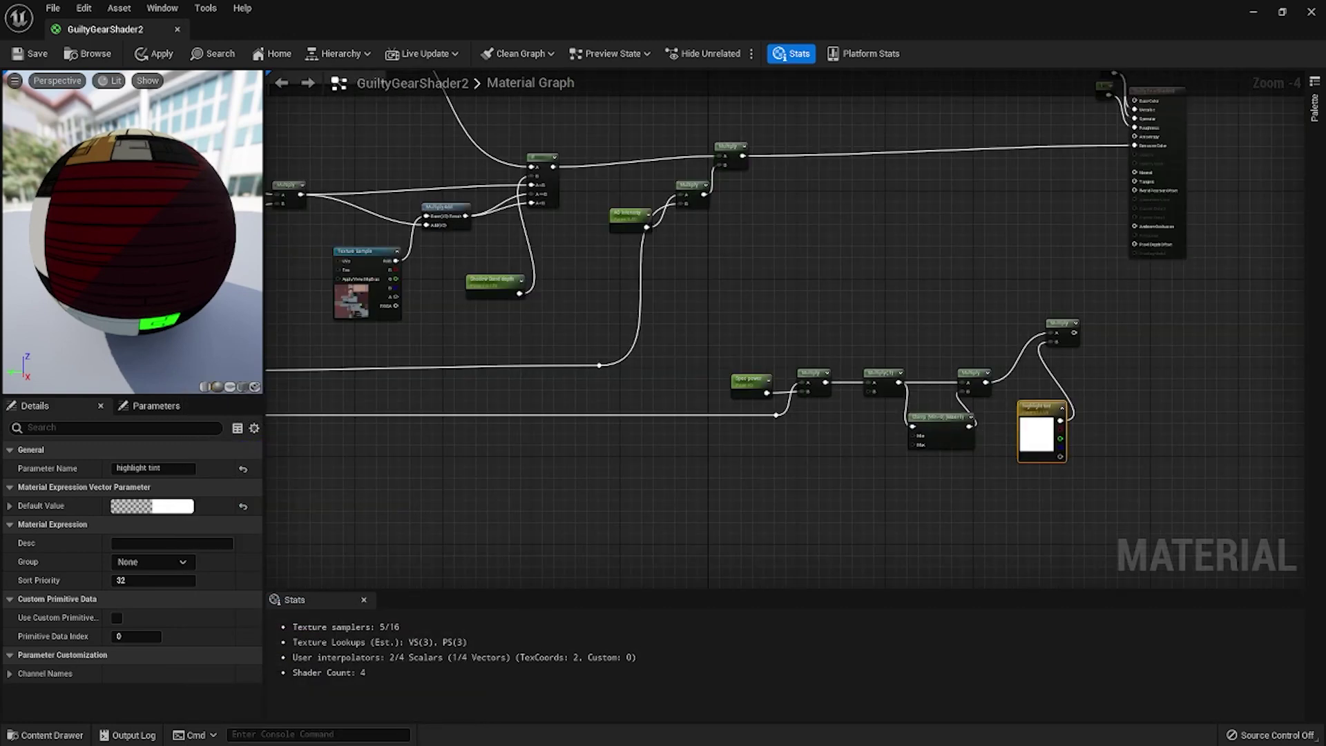
drag(1113, 296, 742, 469)
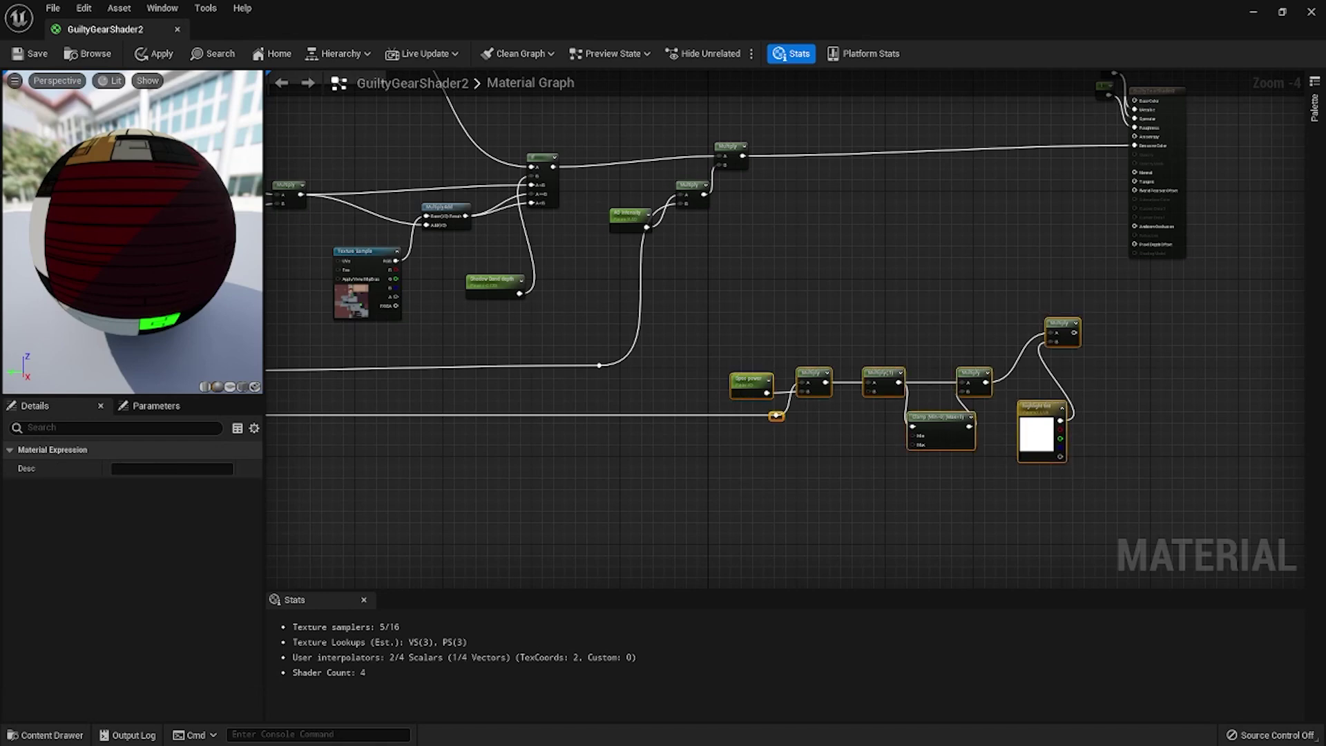
drag(1059, 328, 952, 331)
Step: Duplicate the Multiply that receives the highlight tint and place the copy just above and beyond the original
click(951, 332)
right_click(958, 337)
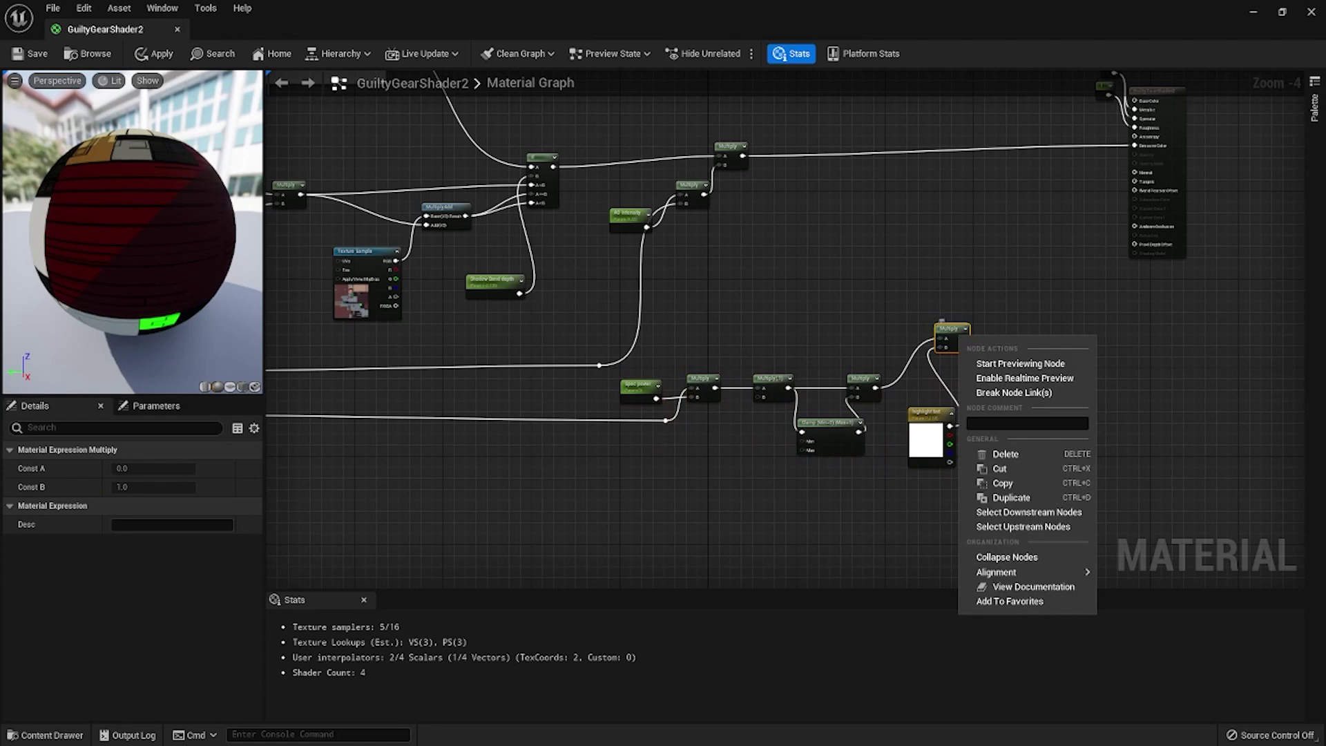
click(1011, 497)
drag(990, 346, 994, 289)
Step: Connect the original Multiply to the copy's B input and add a Blend_Screen node whose Blend input takes the copy's output
drag(964, 338, 1019, 208)
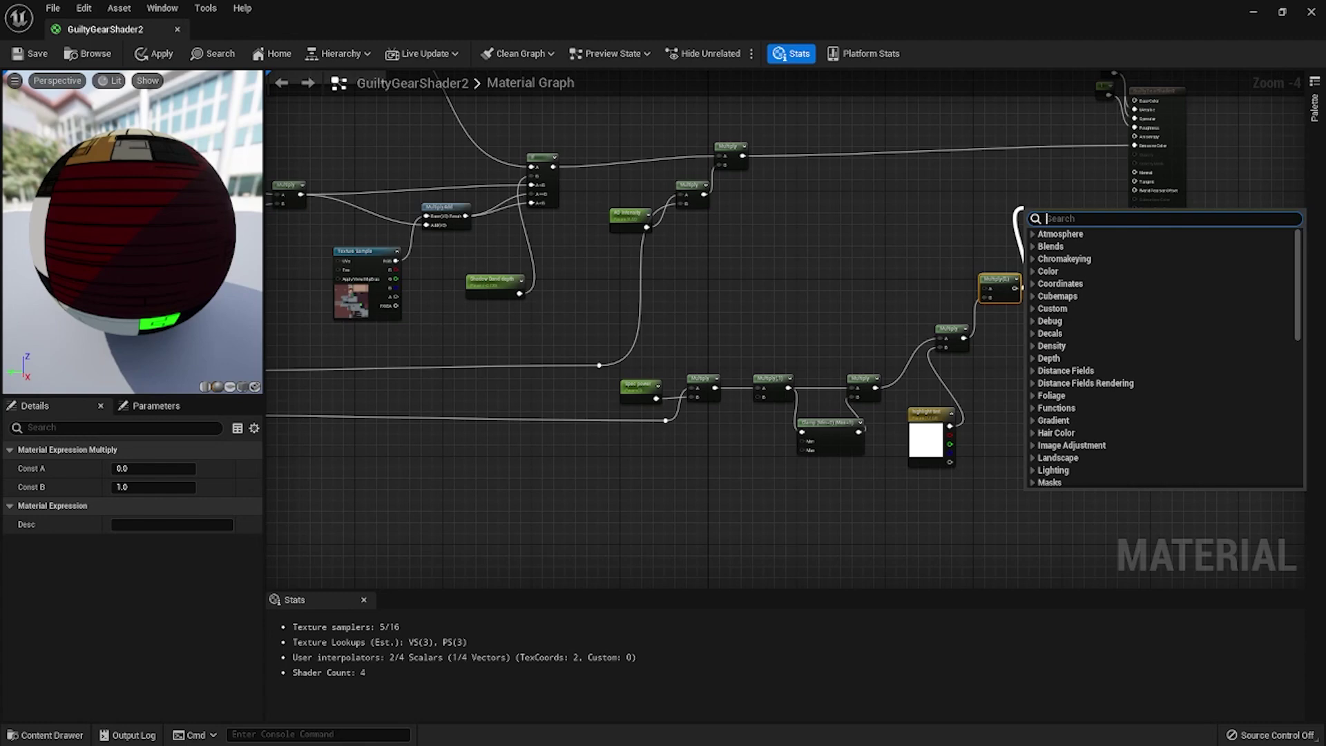
text(blend)
key(Return)
scroll(1084, 194, up, 2)
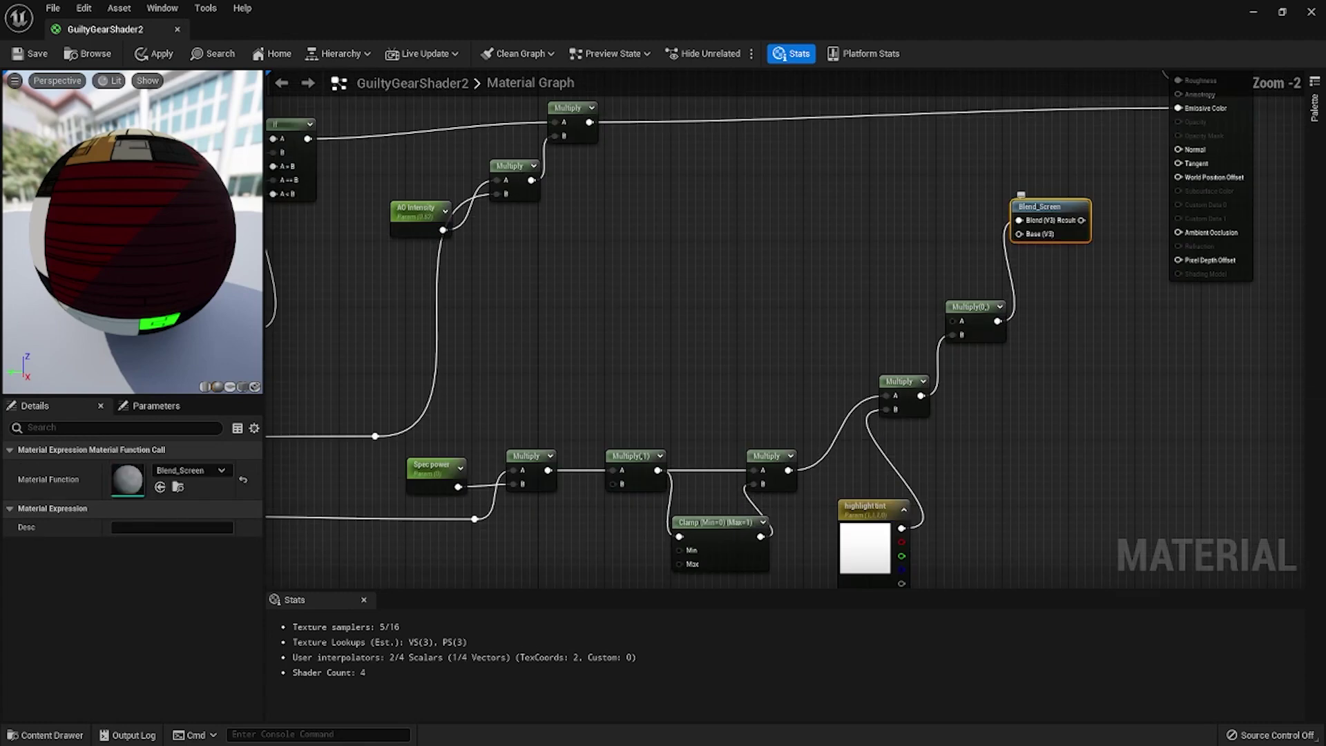
drag(1042, 206, 1052, 182)
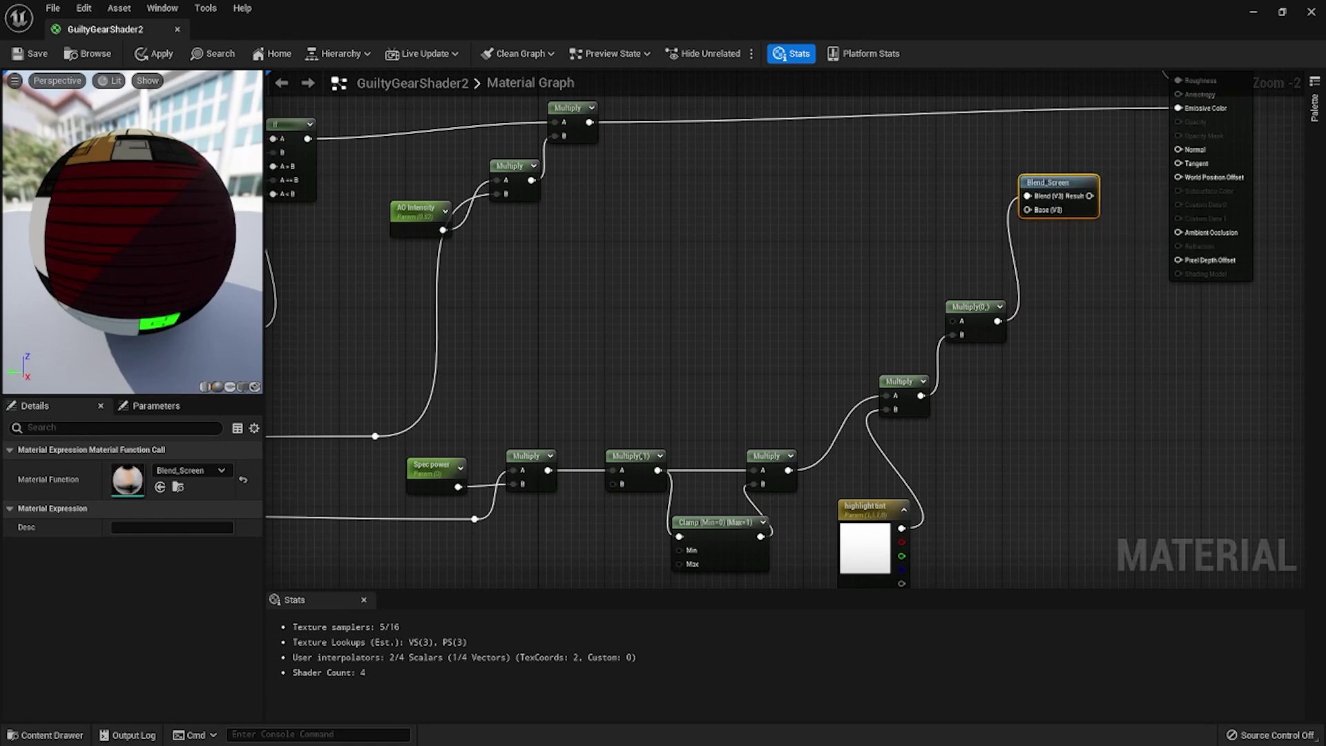
Step: Route the final AO Multiply through Blend_Screen's Base input, connect Result to Emissive Color, and save the material
drag(589, 122, 1028, 209)
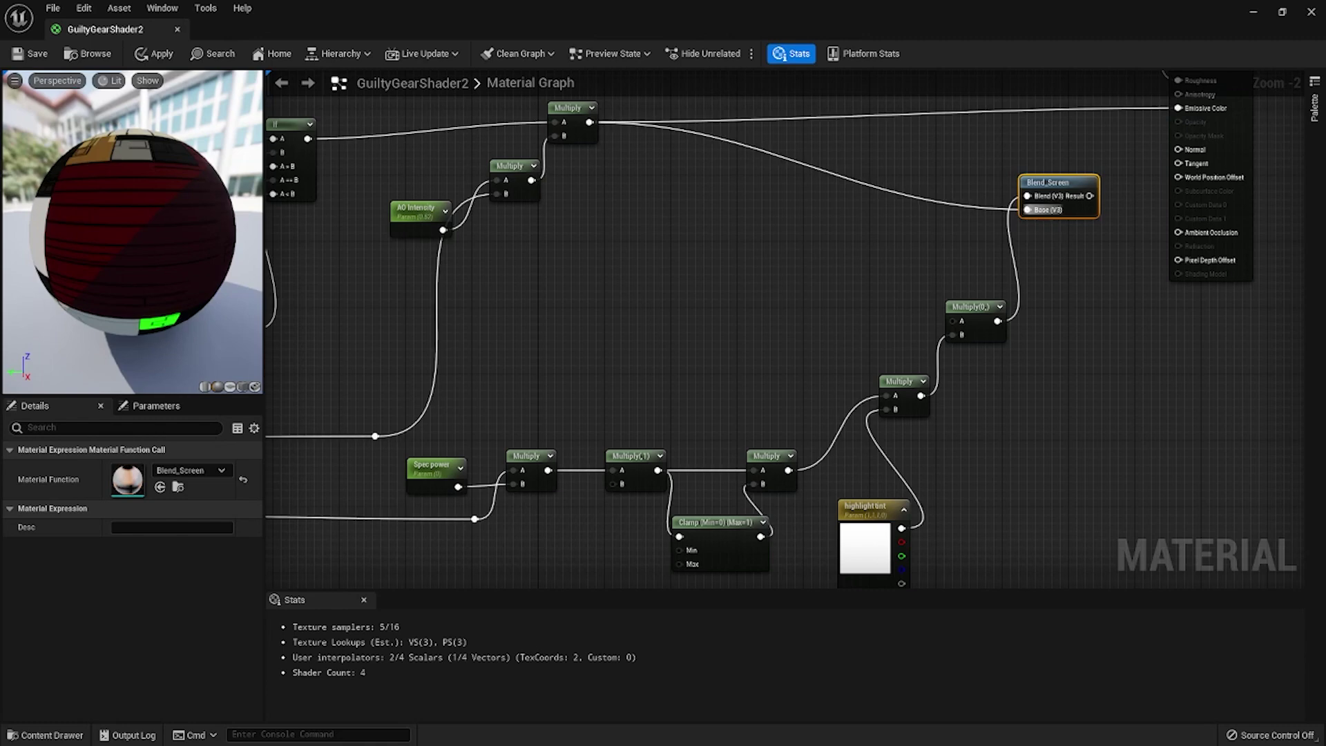
right_drag(1063, 276, 991, 308)
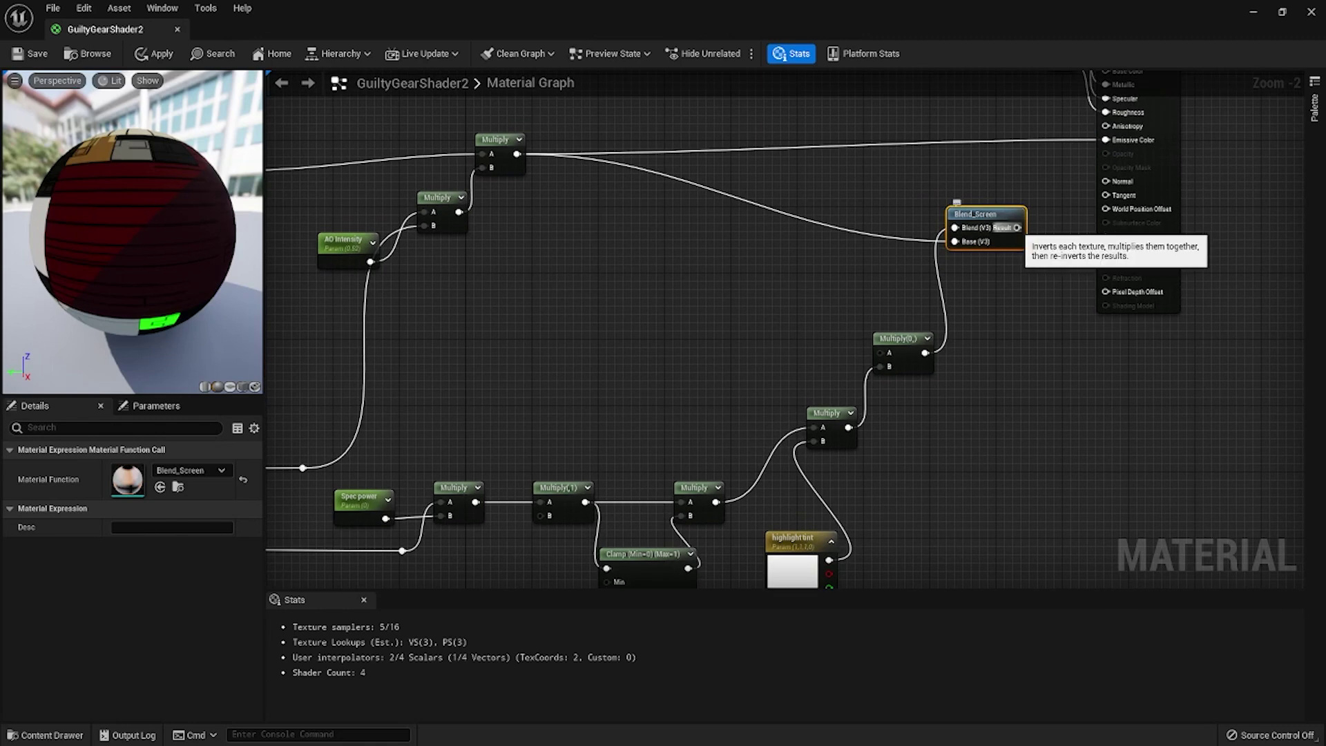
drag(1016, 227, 1105, 140)
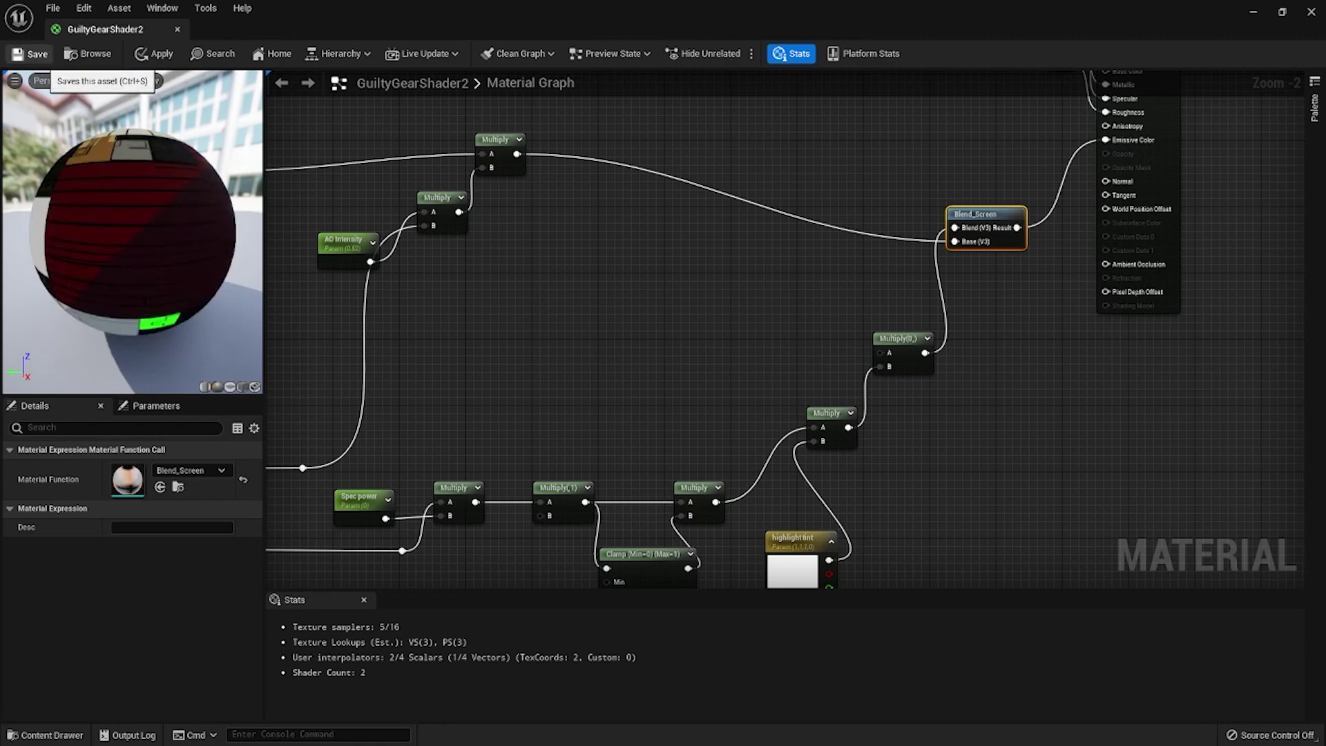
click(33, 54)
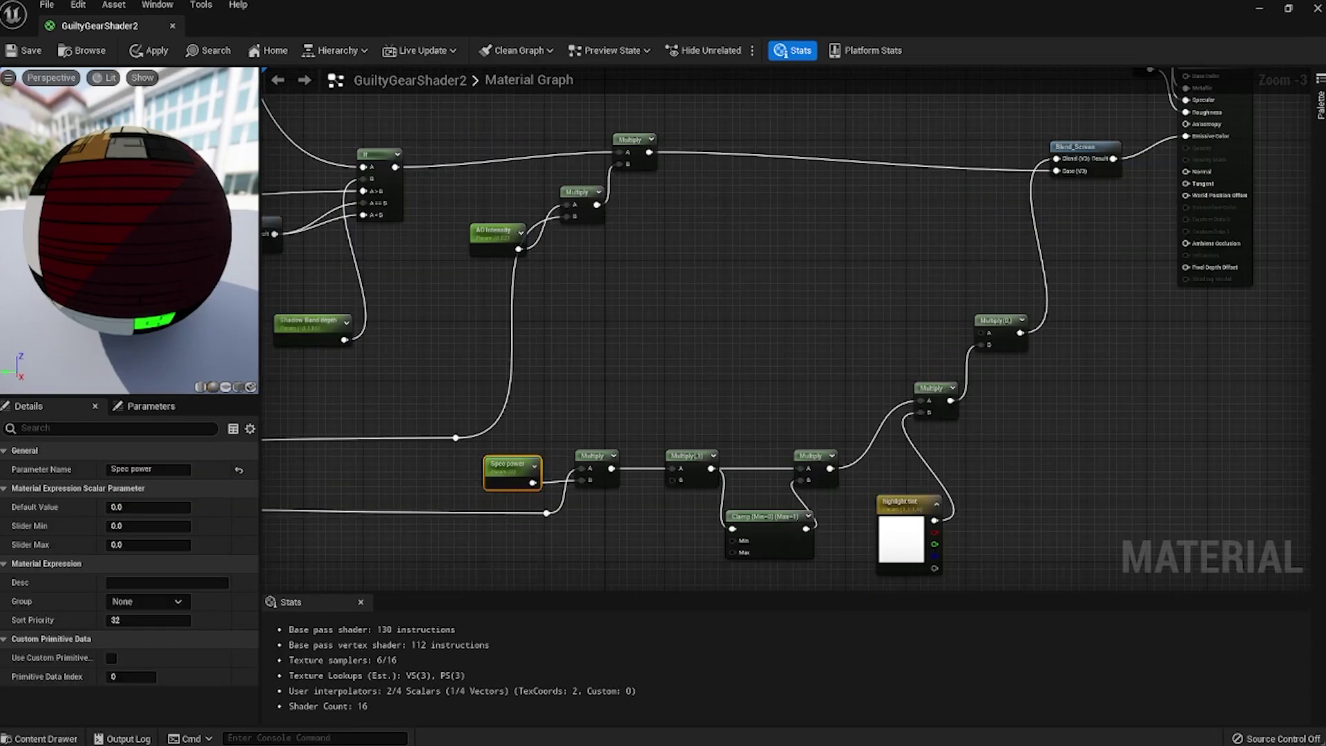
Step: Add a 3PointLevels node with its Texture input fed by the Dot output of the cell shader light source group
right_drag(584, 210, 676, 331)
scroll(680, 328, down, 2)
scroll(484, 289, up, 1)
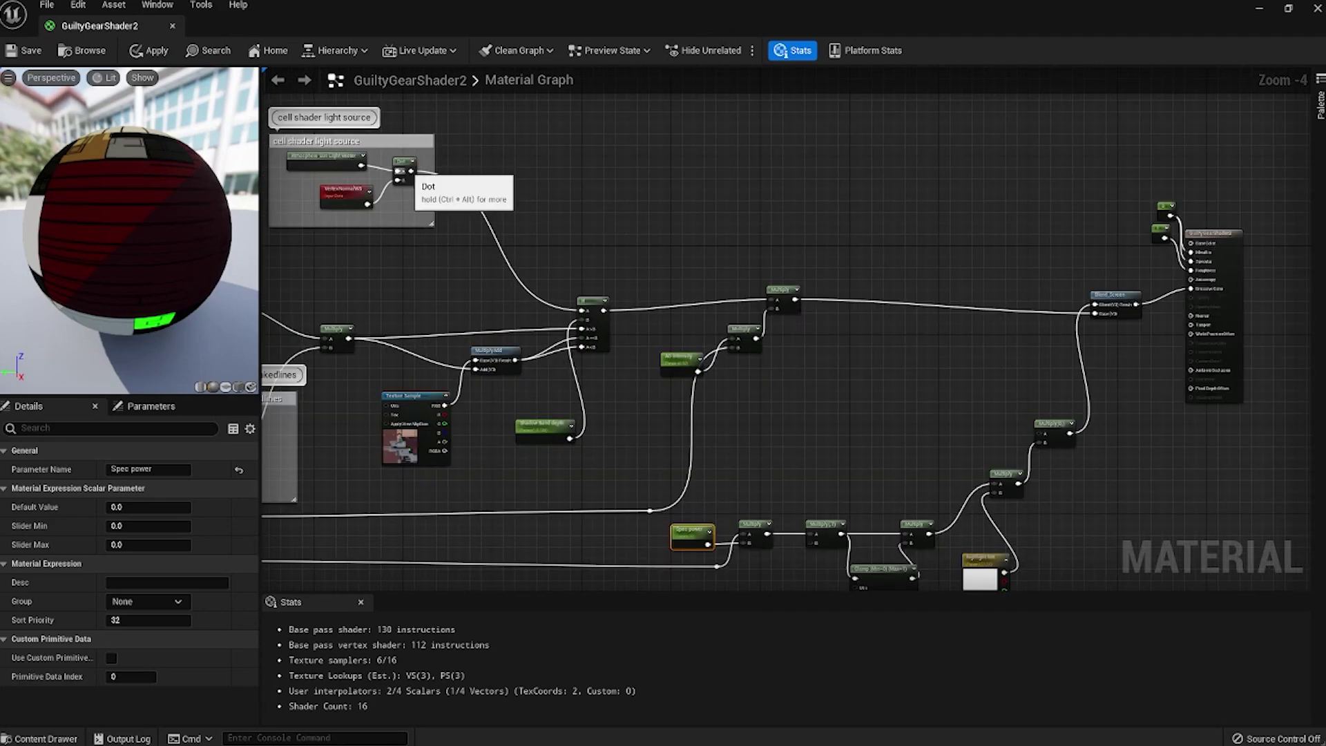
drag(411, 171, 875, 403)
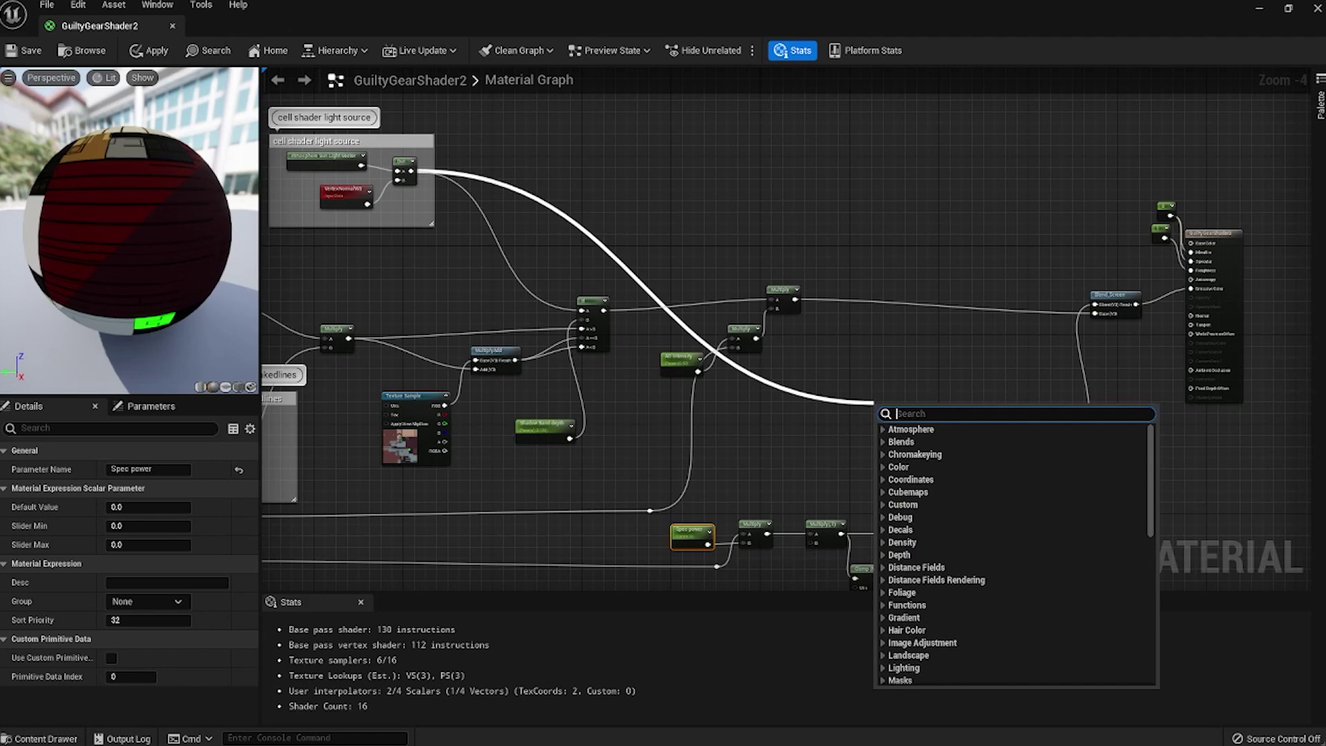
key(Escape)
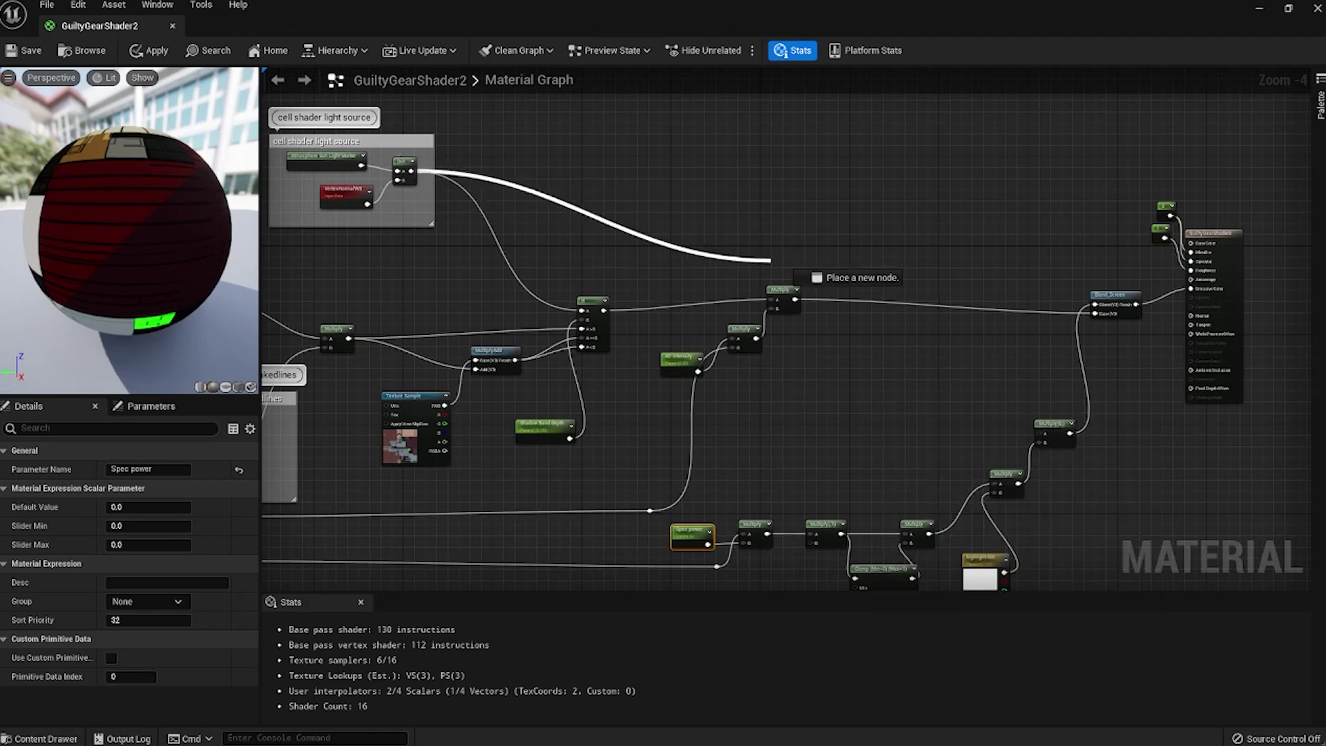
drag(770, 261, 828, 237)
text(3p)
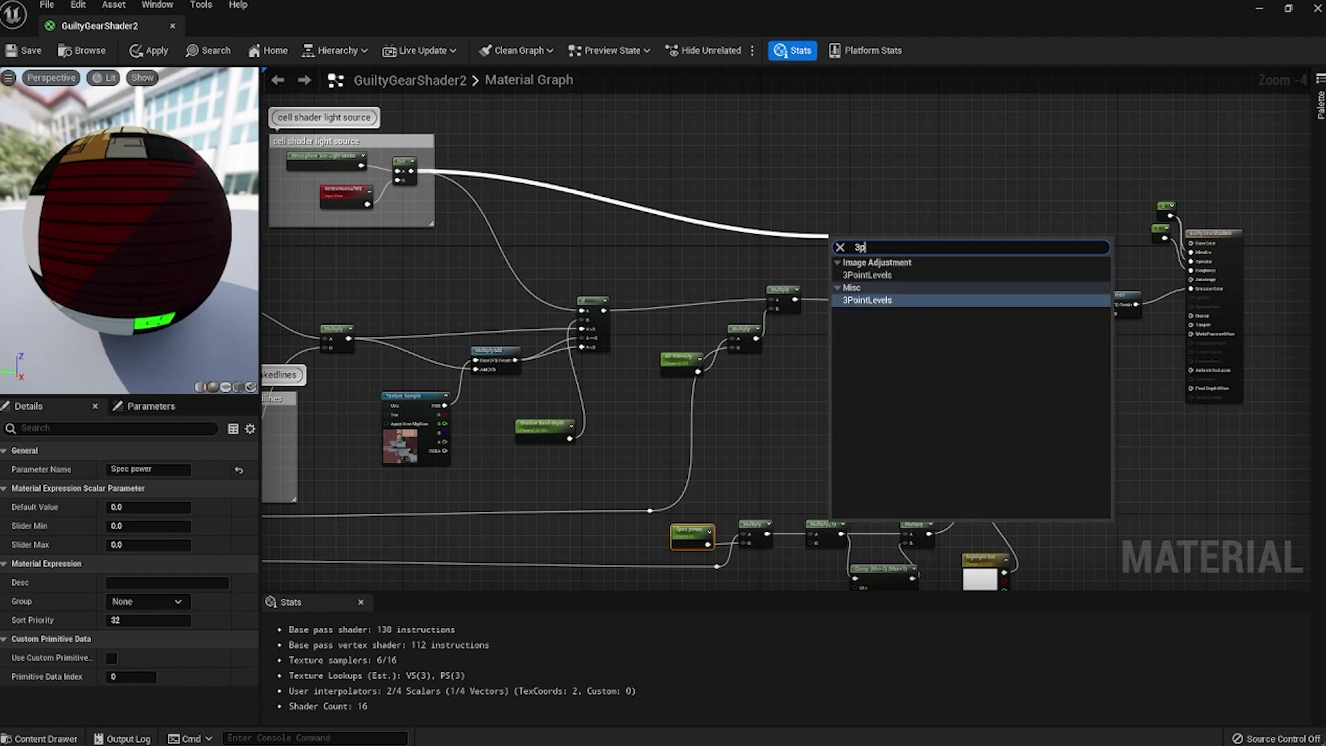
text(o)
click(867, 299)
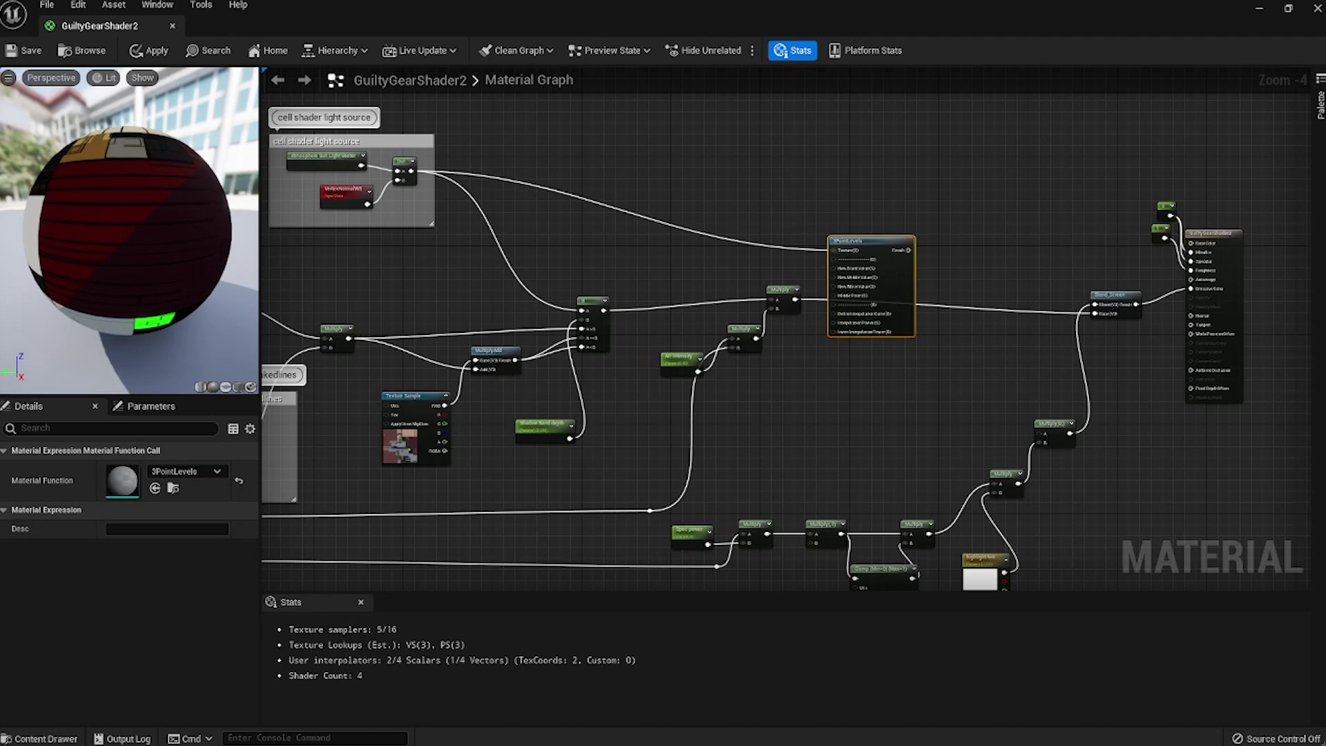
Step: Move the 3PointLevels node down above the specular Multiply chain and add a reroute point on the wire from the Dot node
drag(849, 238, 904, 414)
double_click(778, 395)
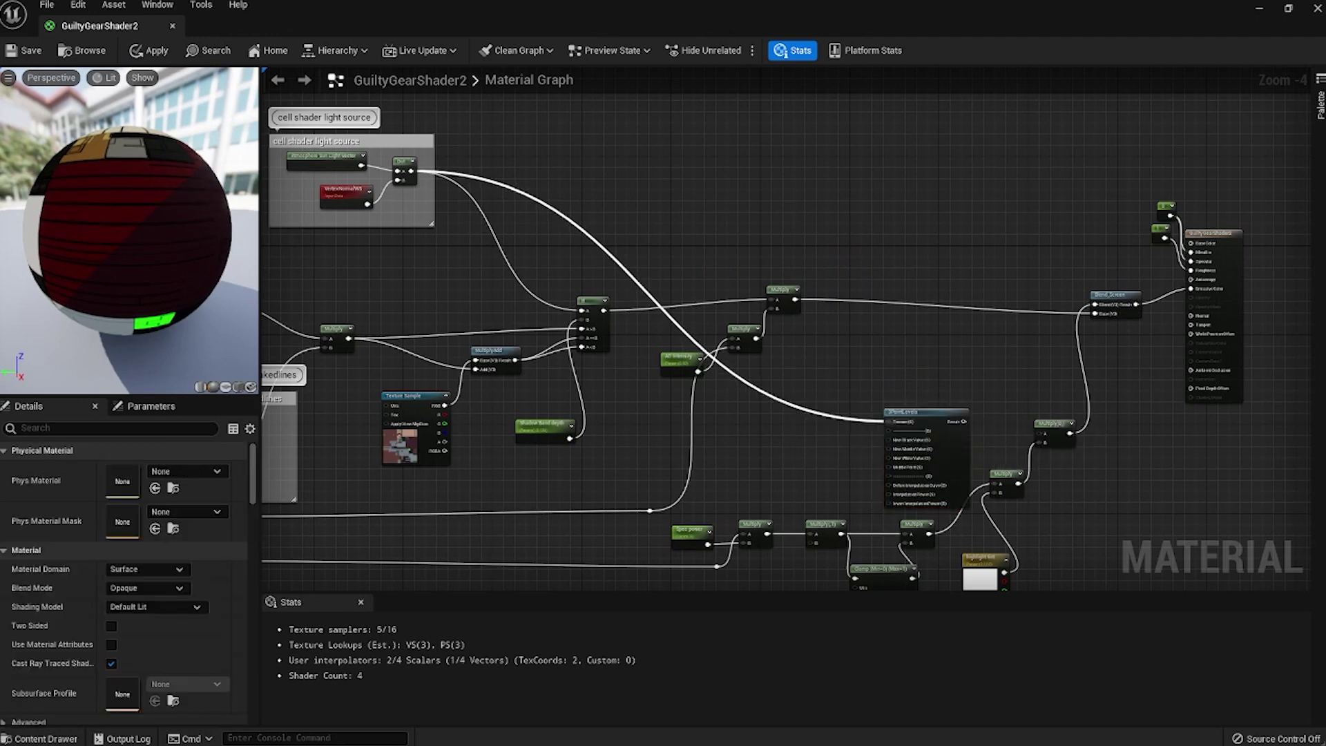
drag(778, 395, 795, 177)
Step: Add a scalar parameter named SpecAngle connected to the 3PointLevels Middle Point input, spaced away from the node
scroll(860, 414, up, 2)
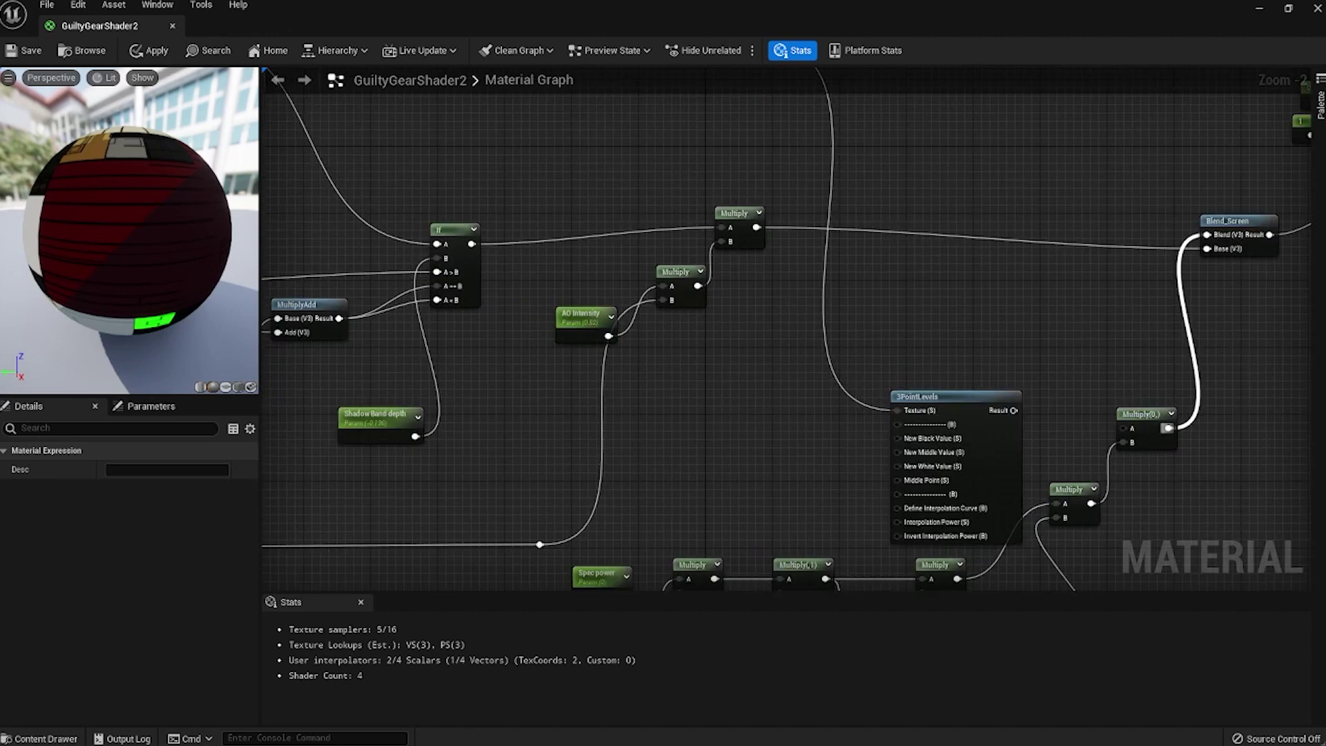
scroll(859, 466, up, 2)
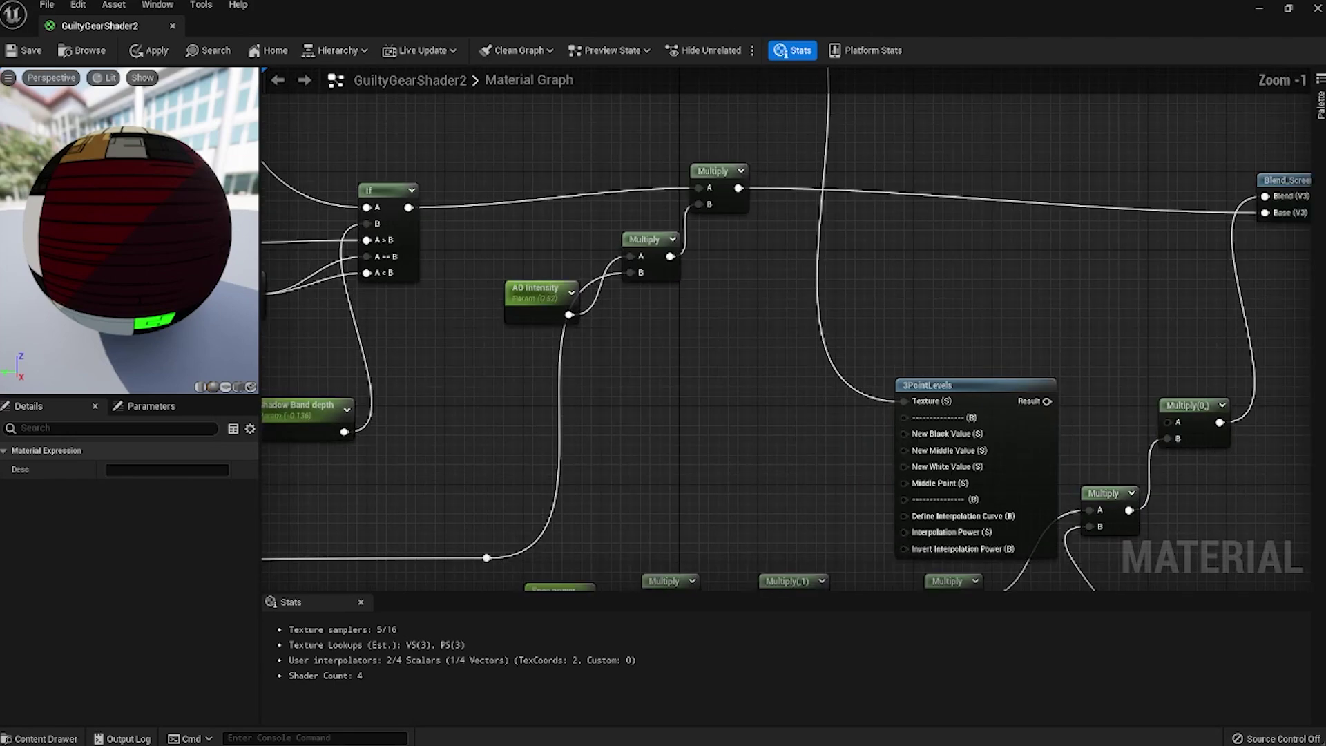
drag(910, 482, 798, 496)
text(sca)
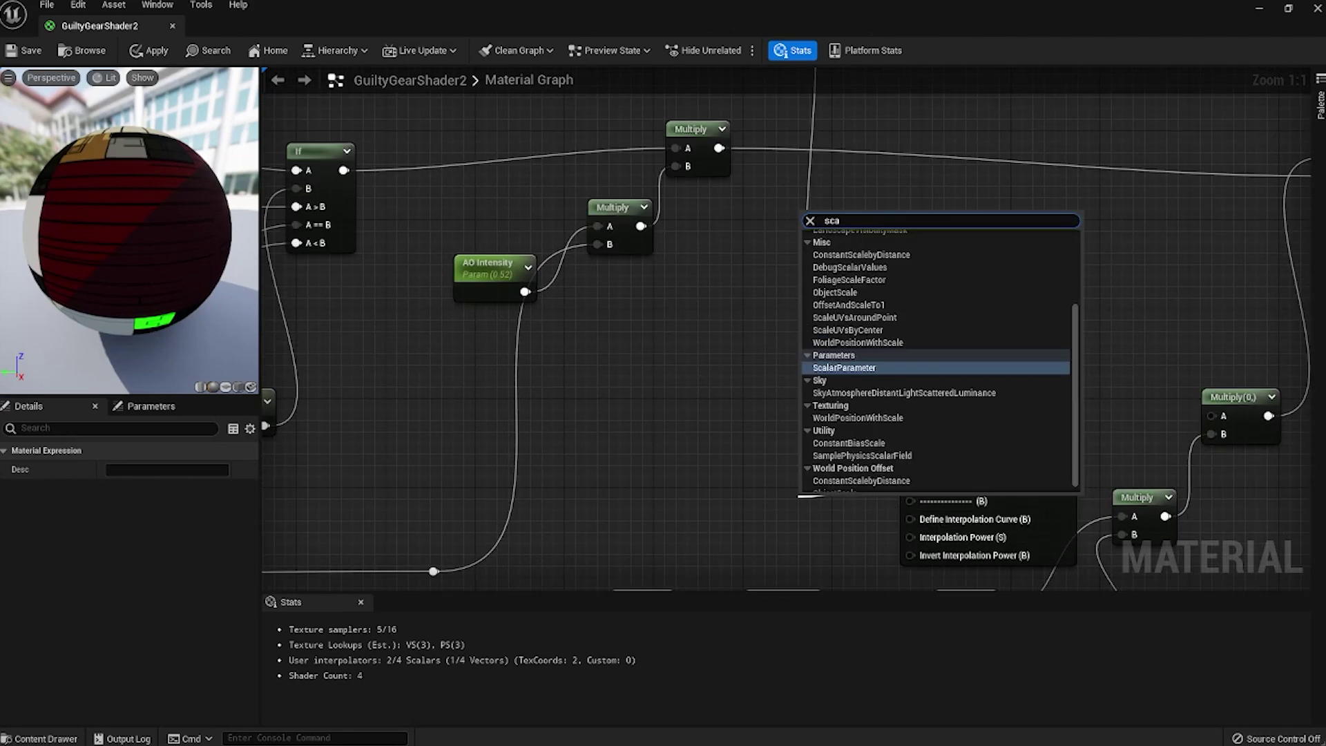
click(871, 367)
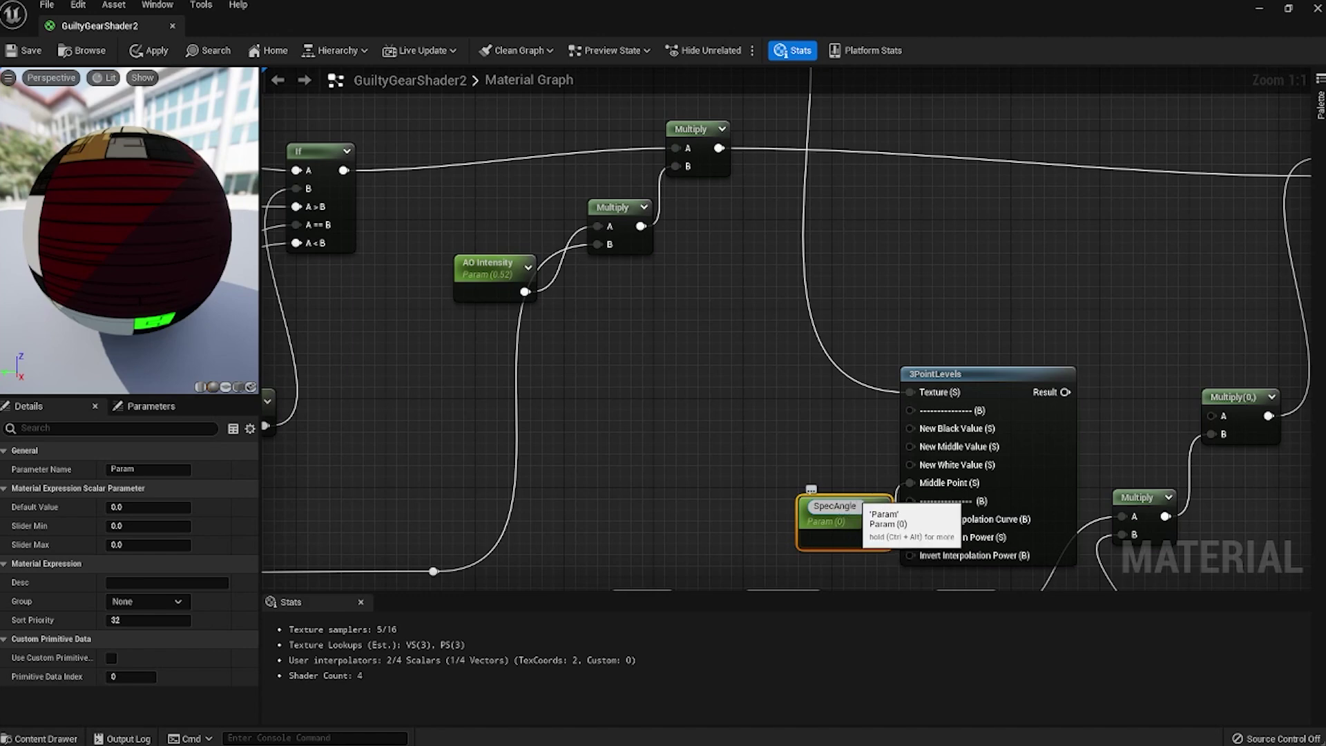
click(839, 452)
drag(848, 510, 735, 504)
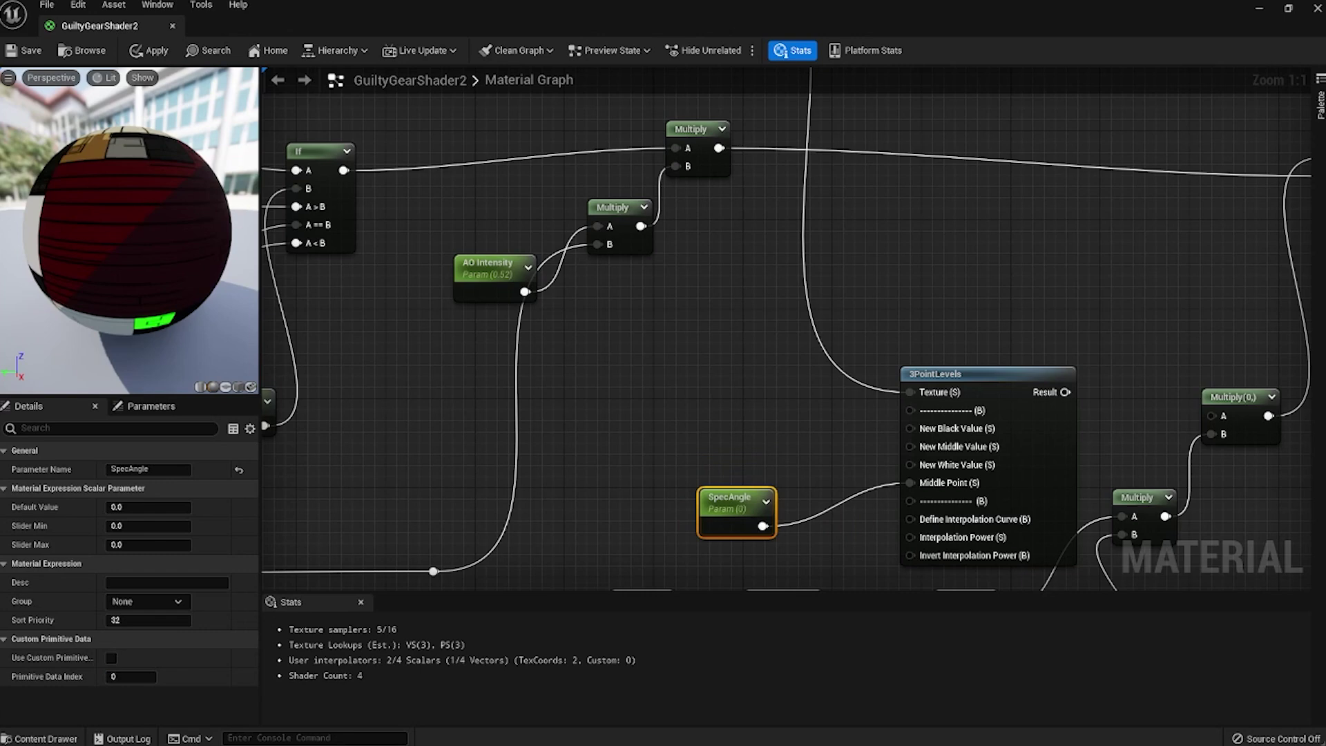
Step: Add a Constant node with value 0 connected to the New Black Value and New Middle Value inputs of 3PointLevels
right_click(754, 424)
text(const)
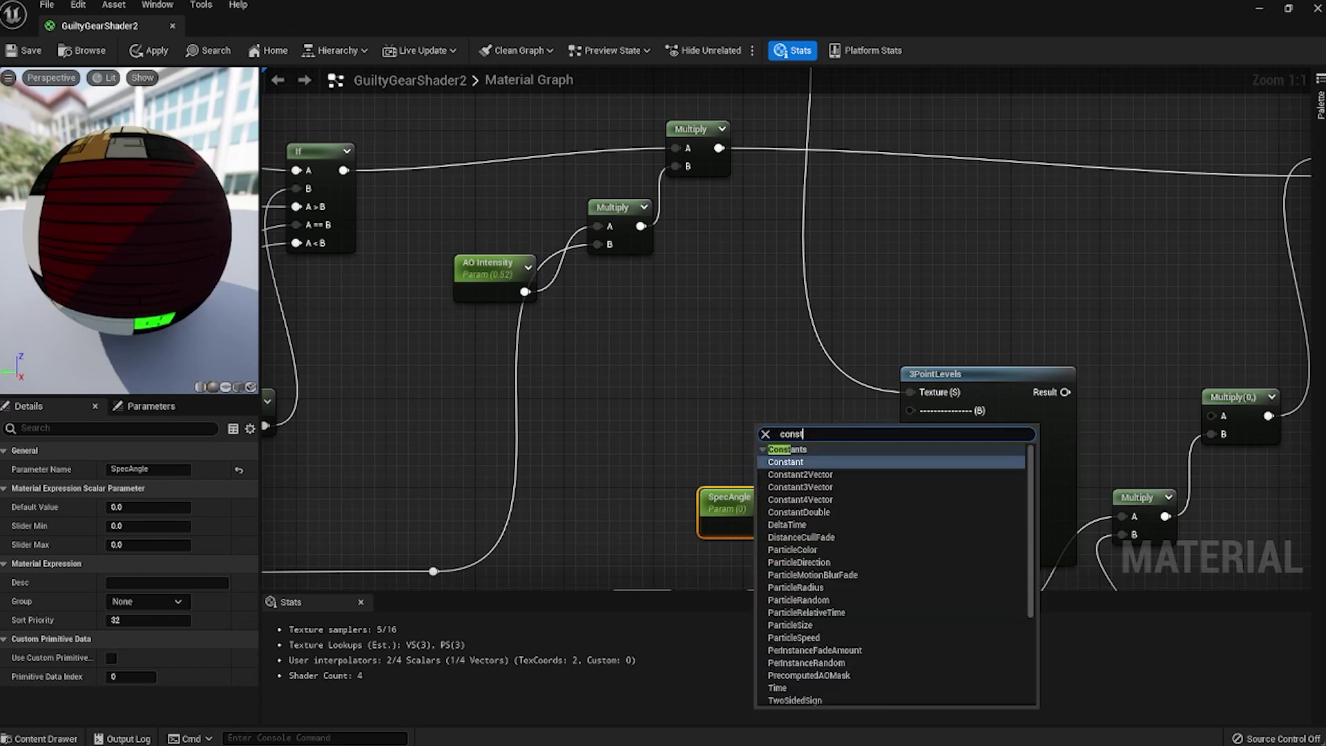
click(786, 461)
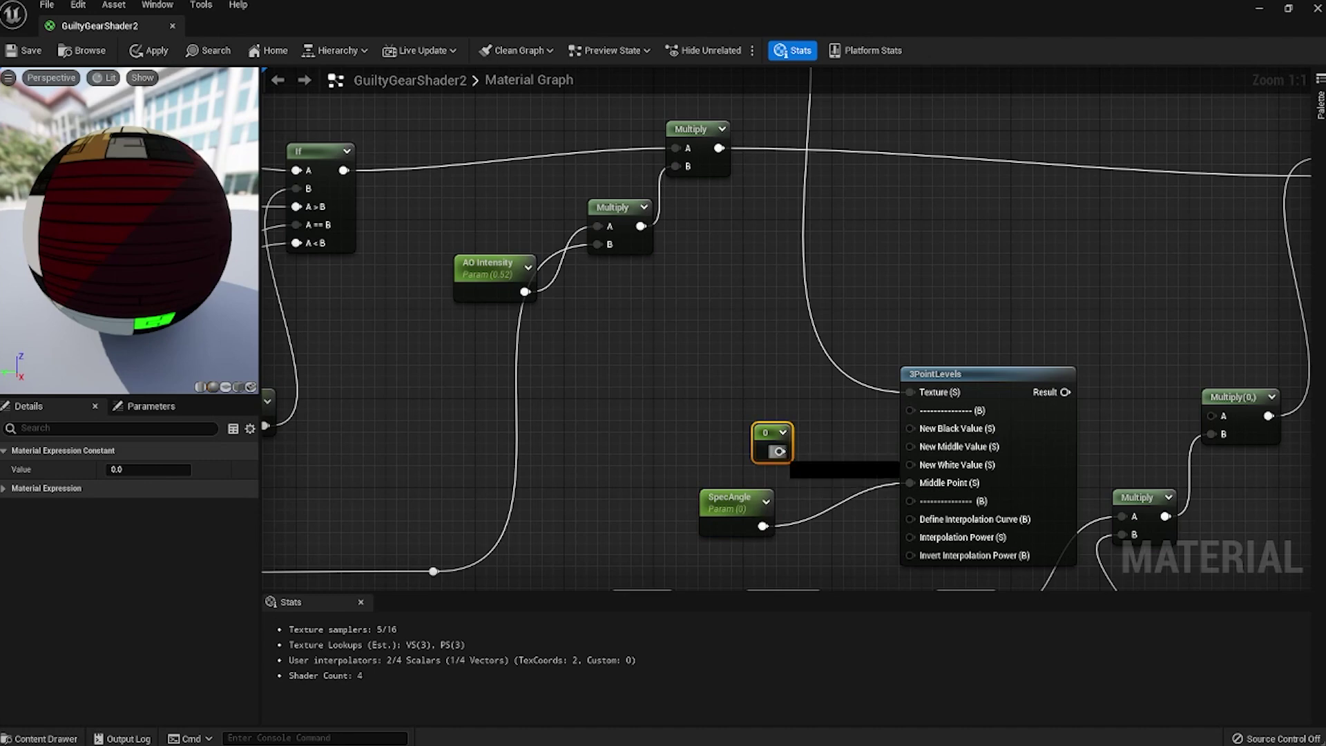
drag(780, 451, 912, 429)
drag(780, 451, 928, 467)
Step: Duplicate the 0 constant, set the copy's value to 1, and connect it to the New White Value input of 3PointLevels
click(782, 432)
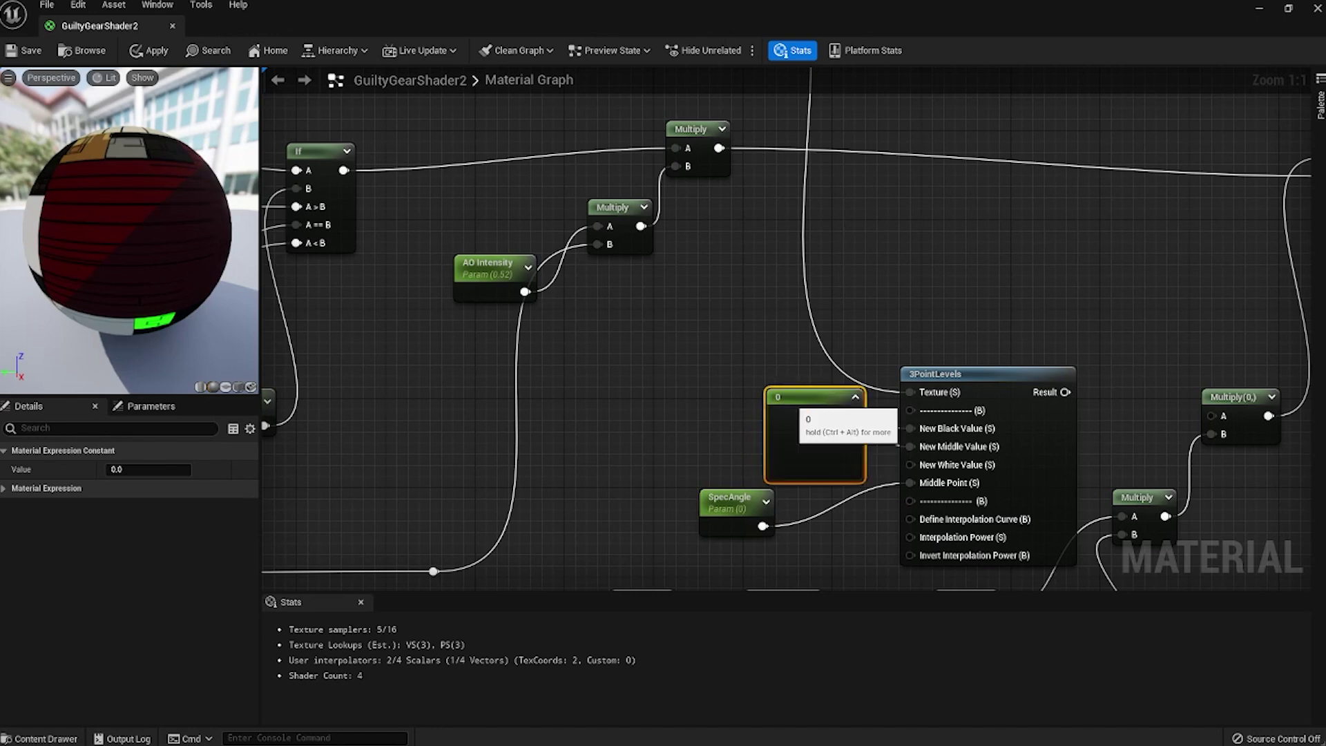
right_click(794, 399)
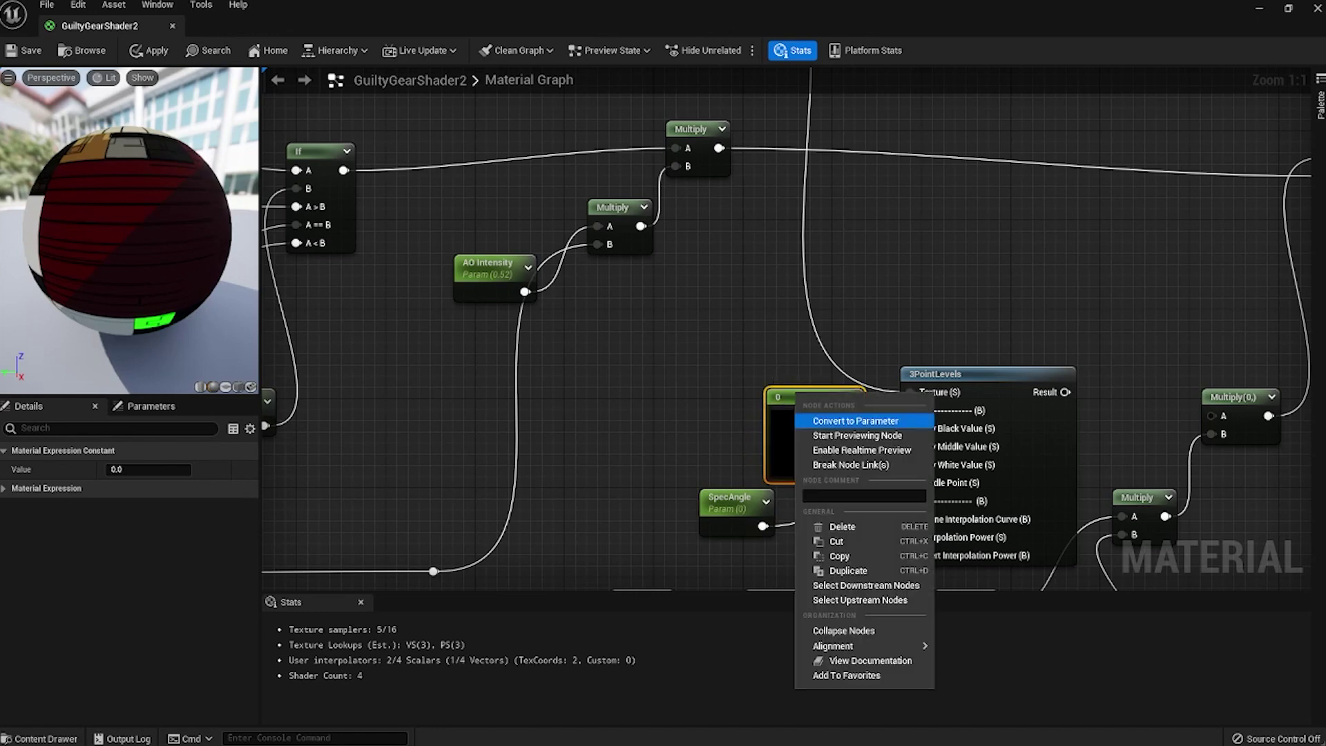
click(848, 570)
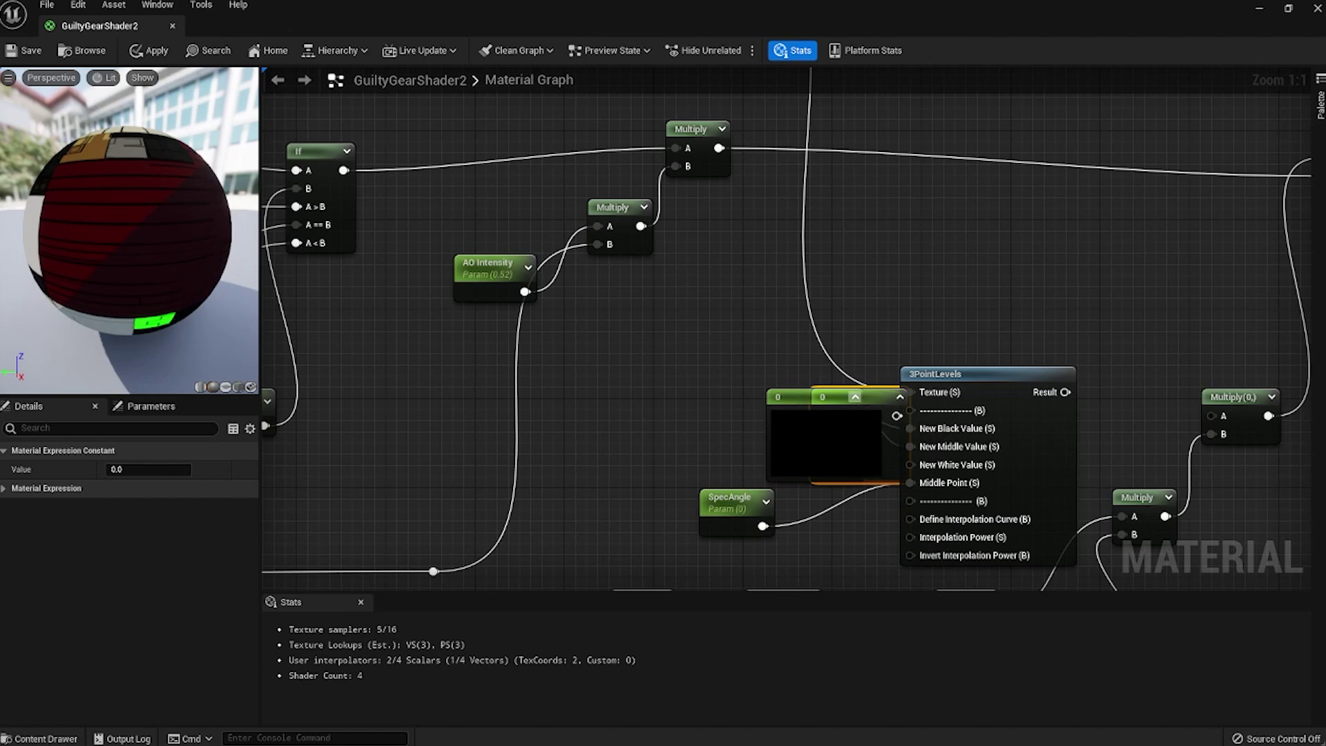
drag(891, 409, 724, 353)
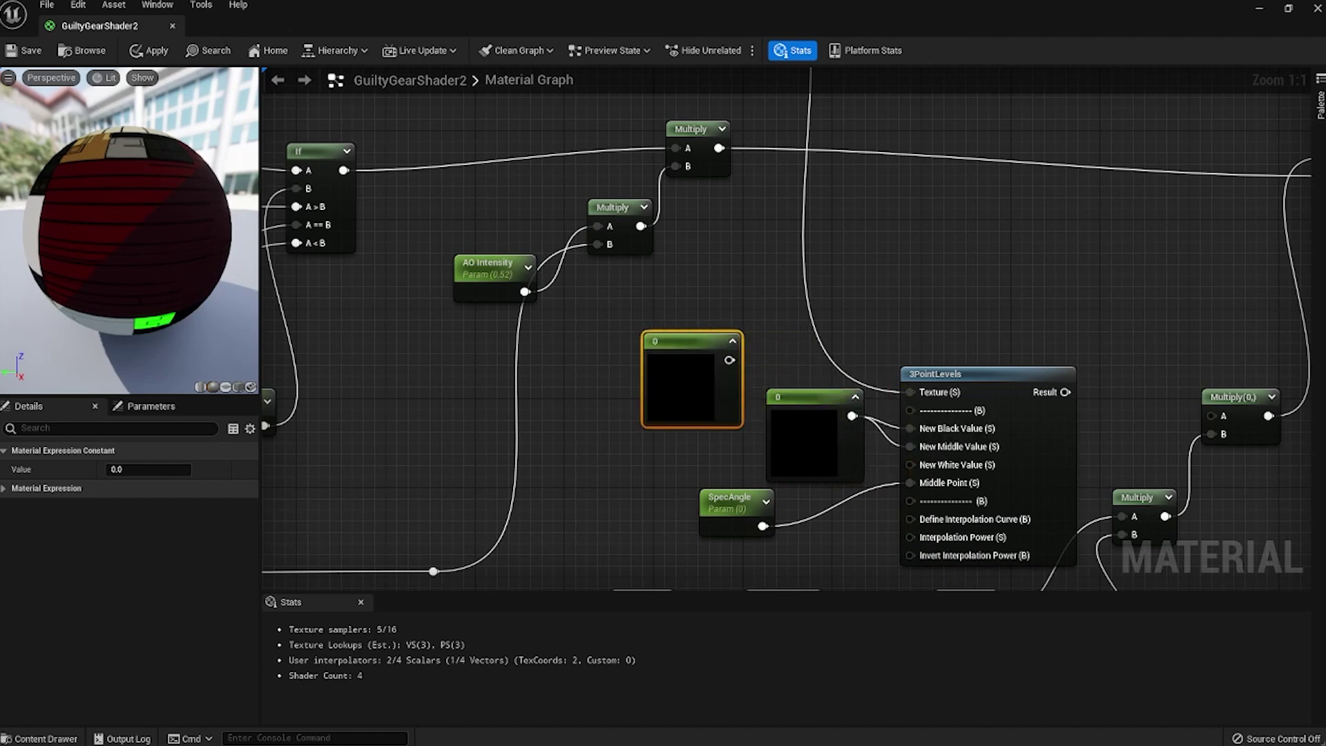
click(732, 341)
click(855, 397)
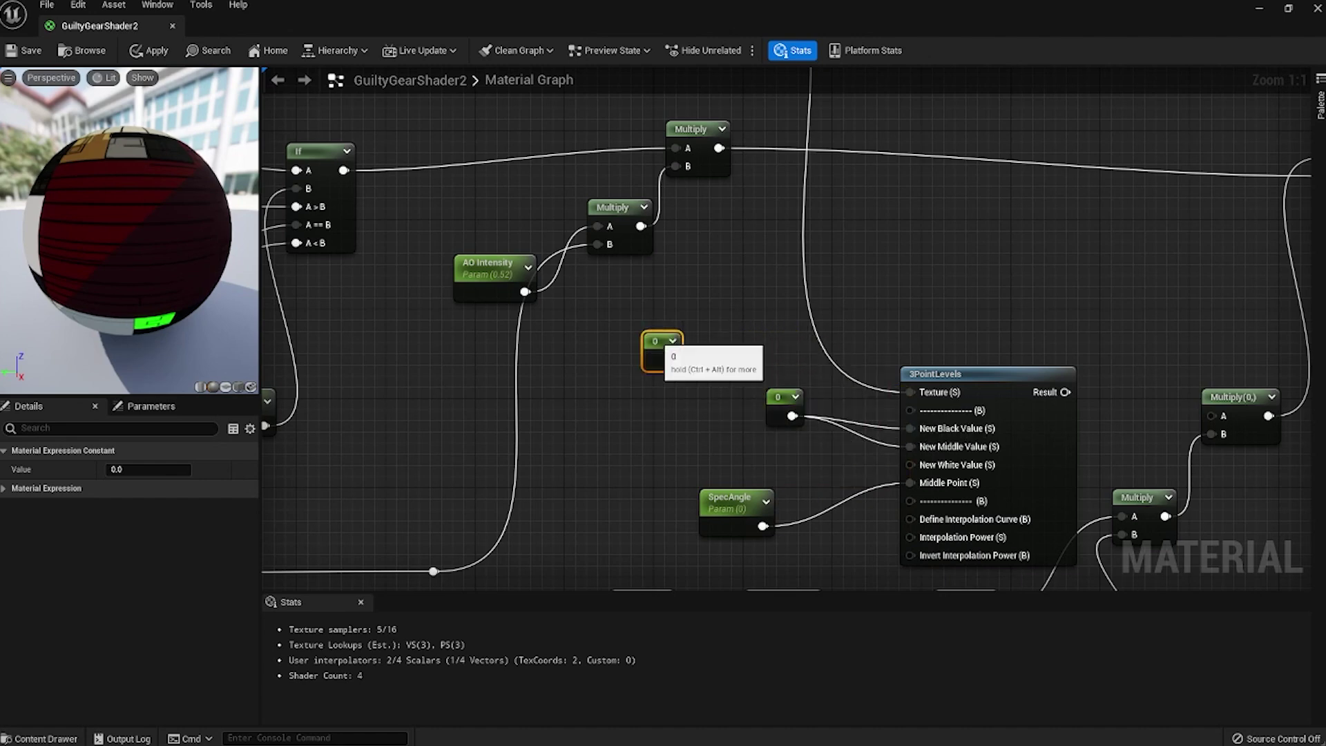
click(131, 470)
drag(662, 341, 910, 465)
Step: Set SpecAngle's default value to 0.344 and its slider range from -1 to 1
click(759, 524)
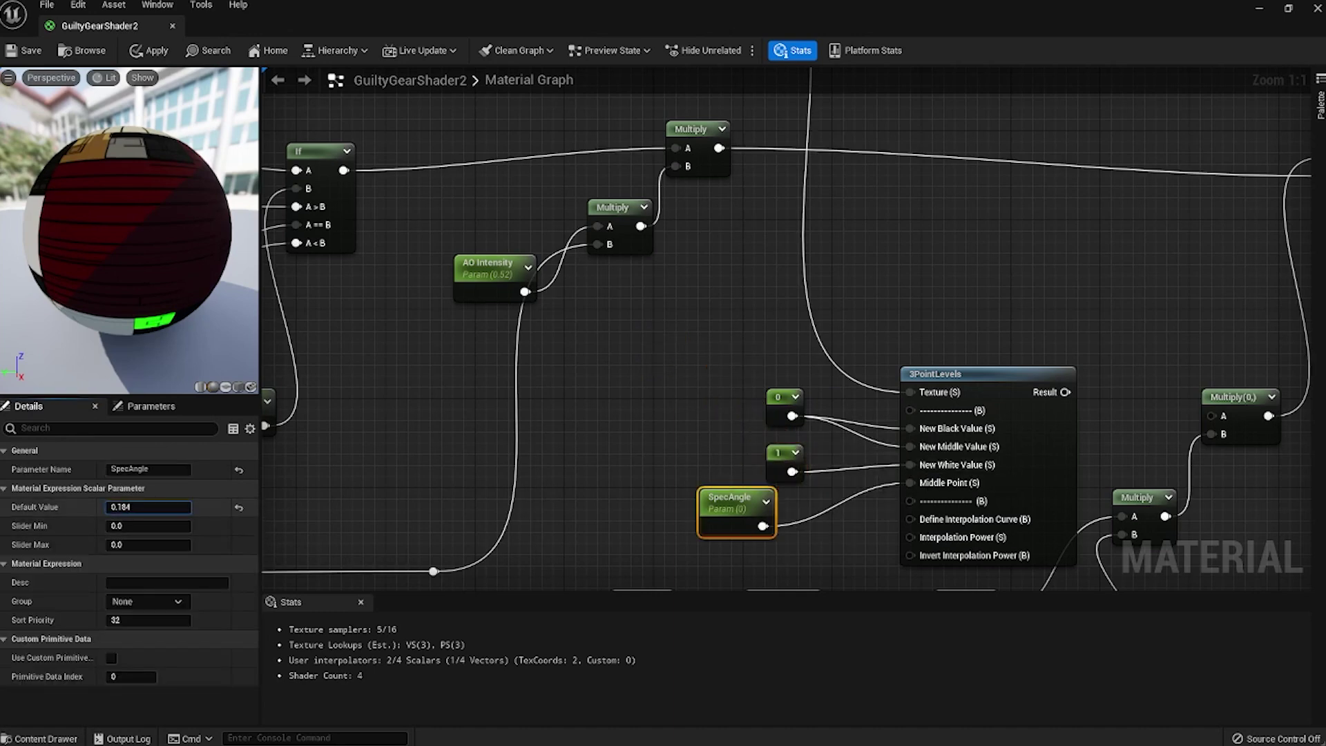
drag(147, 507, 138, 507)
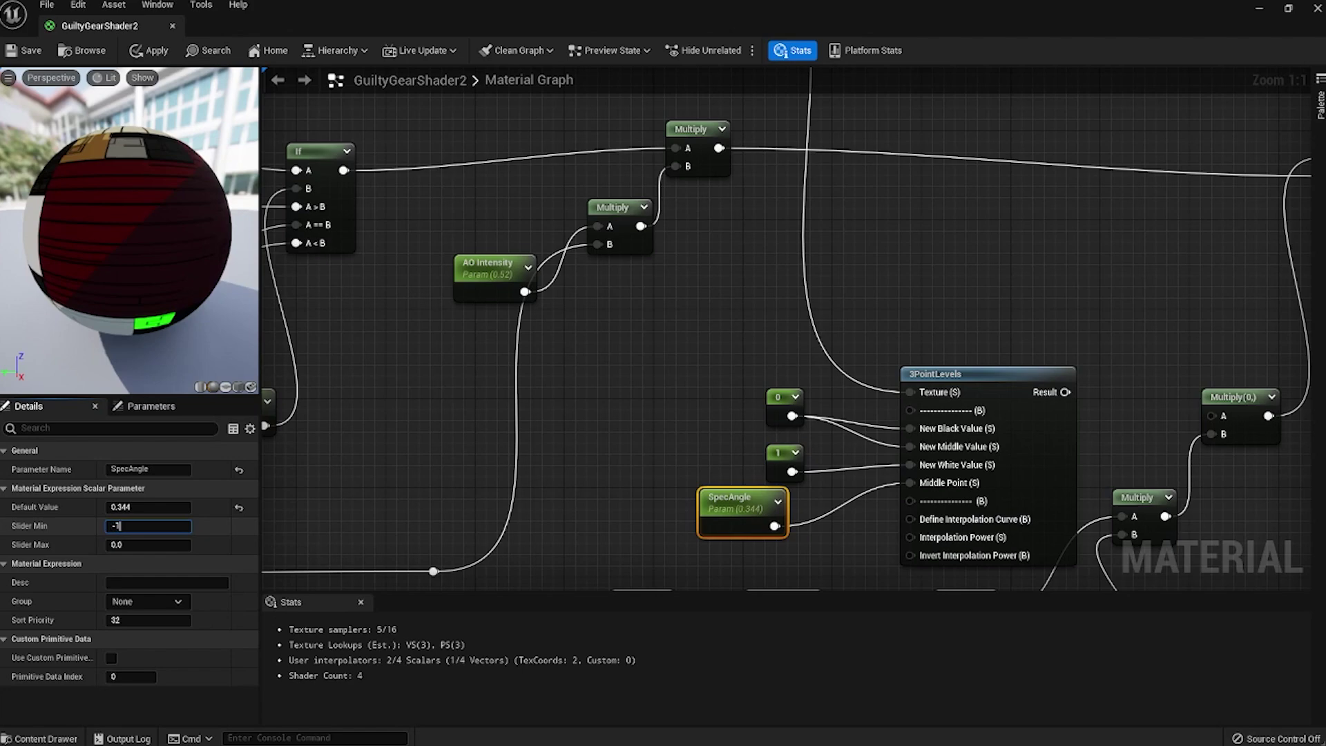
text(-1)
key(Tab)
Step: Connect the 3PointLevels Result to the A input of the Multiply that feeds Blend_Screen
drag(1065, 391, 1213, 415)
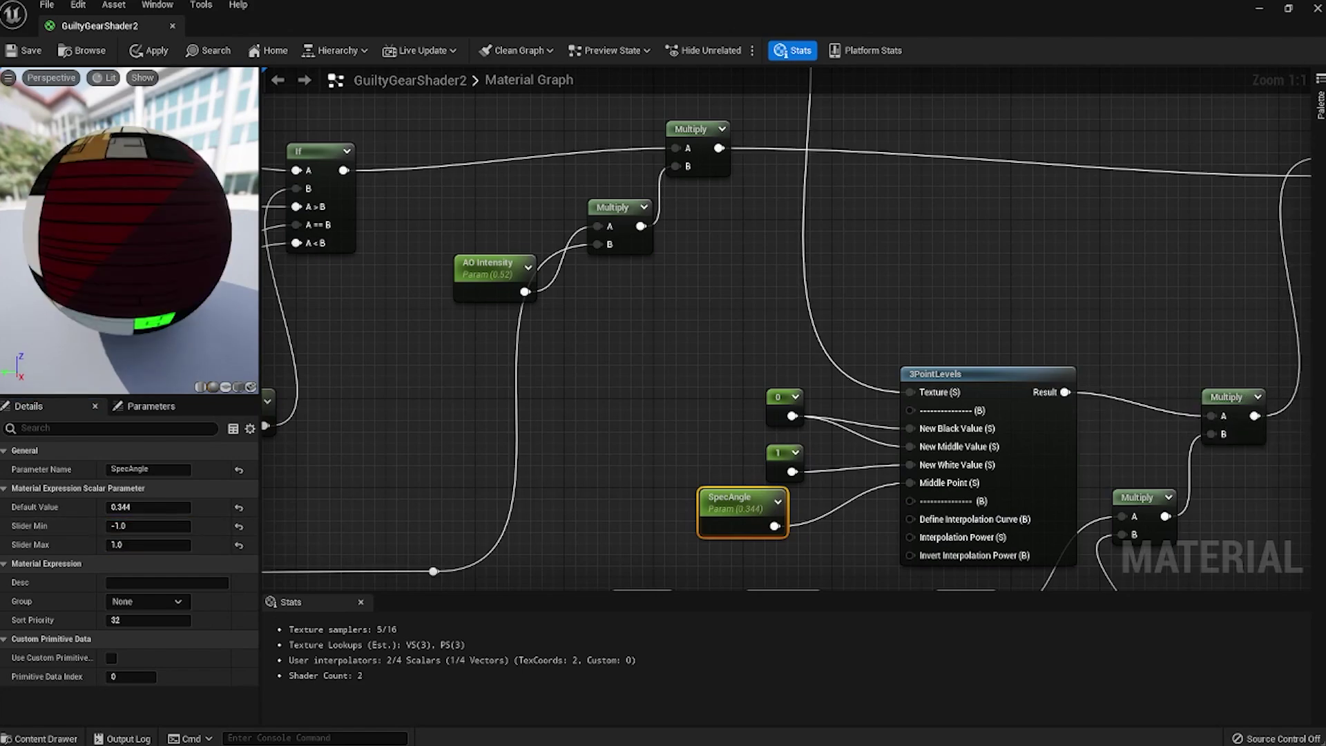
scroll(1000, 354, down, 4)
click(999, 366)
Step: Set the Spec power parameter's default value to 0.799164 with a slider maximum of 1.0
right_drag(801, 437, 859, 415)
click(816, 478)
drag(148, 507, 161, 508)
click(41, 526)
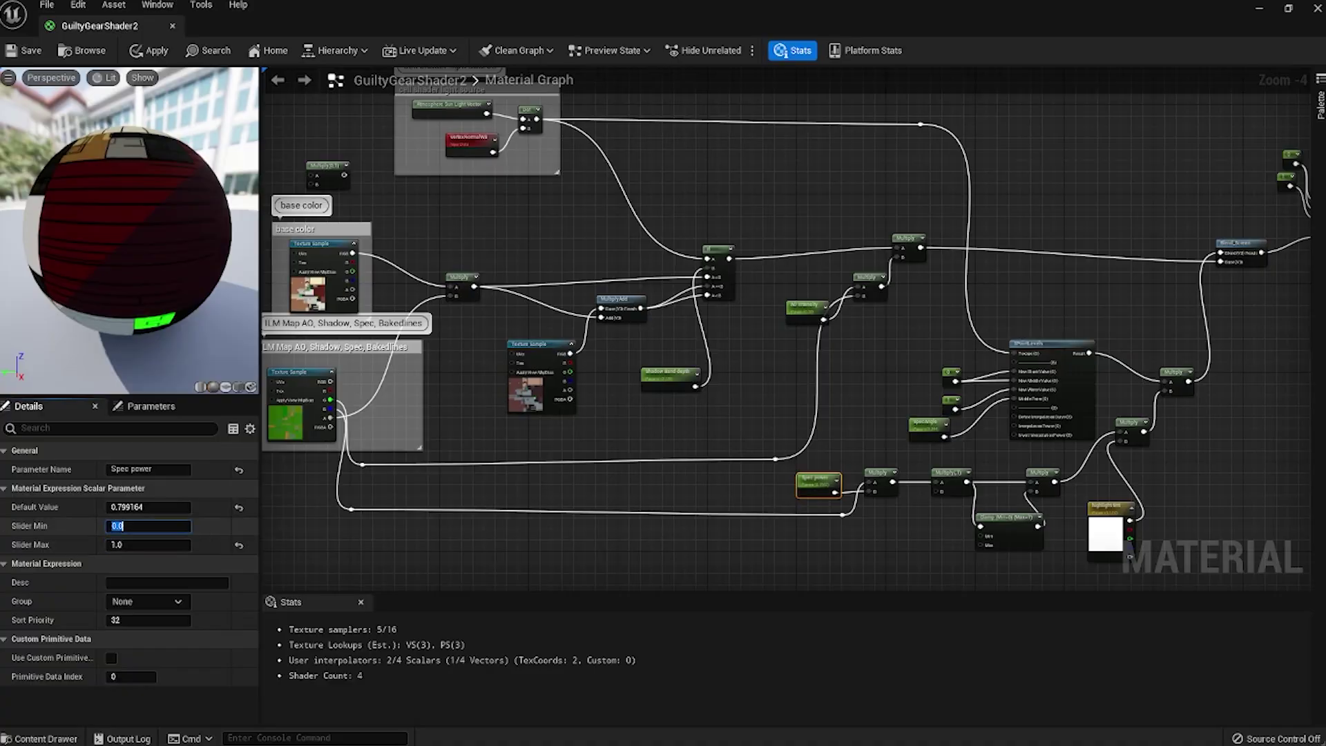